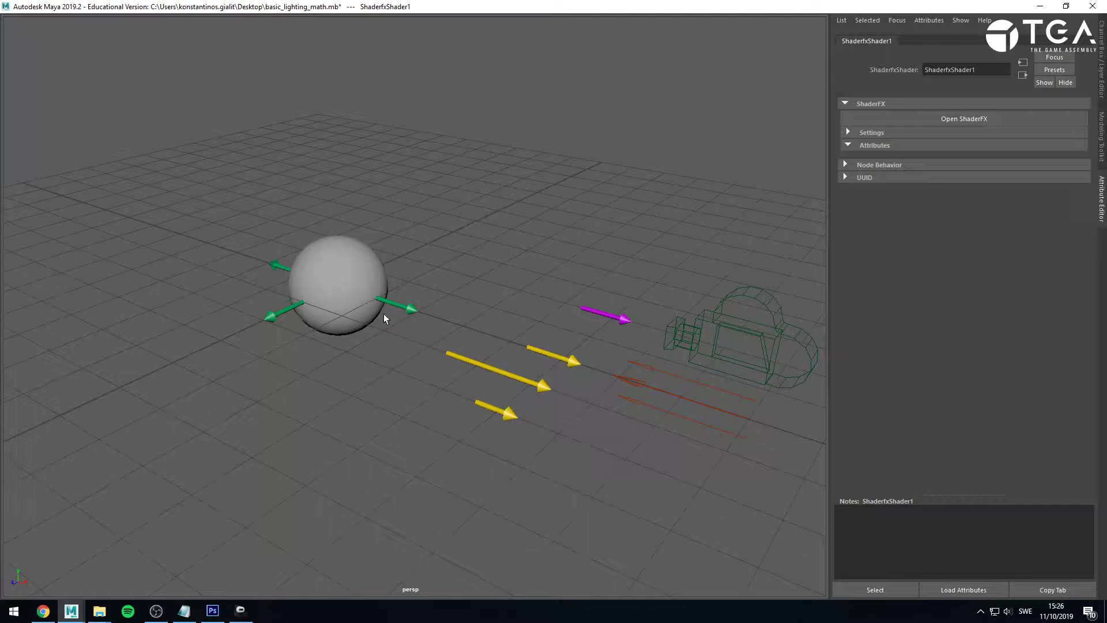
Step: Open the ShaderFX graph of ShaderfxShader1 and delete its default Color, TraditionalGameSurfaceShader and Material nodes
click(967, 119)
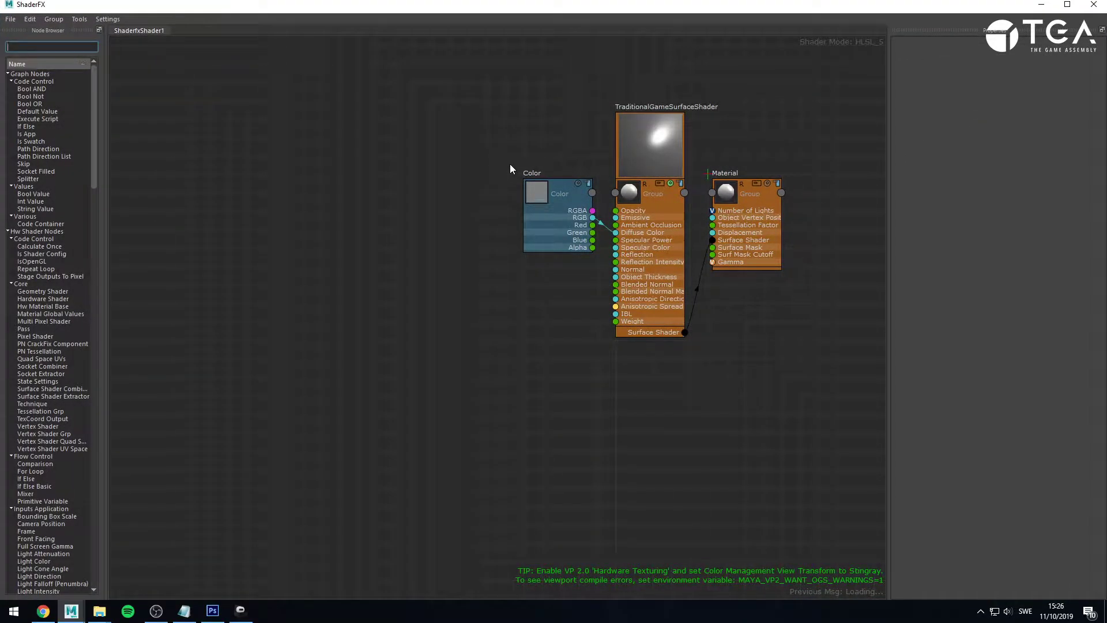
middle_drag(510, 163, 427, 256)
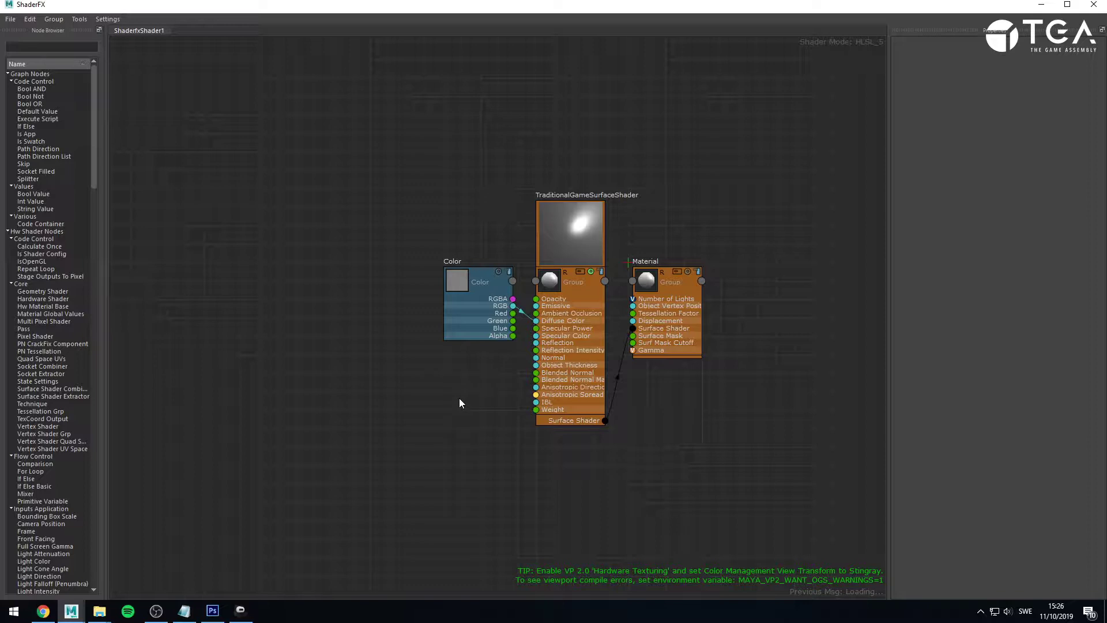
scroll(541, 473, up, 1)
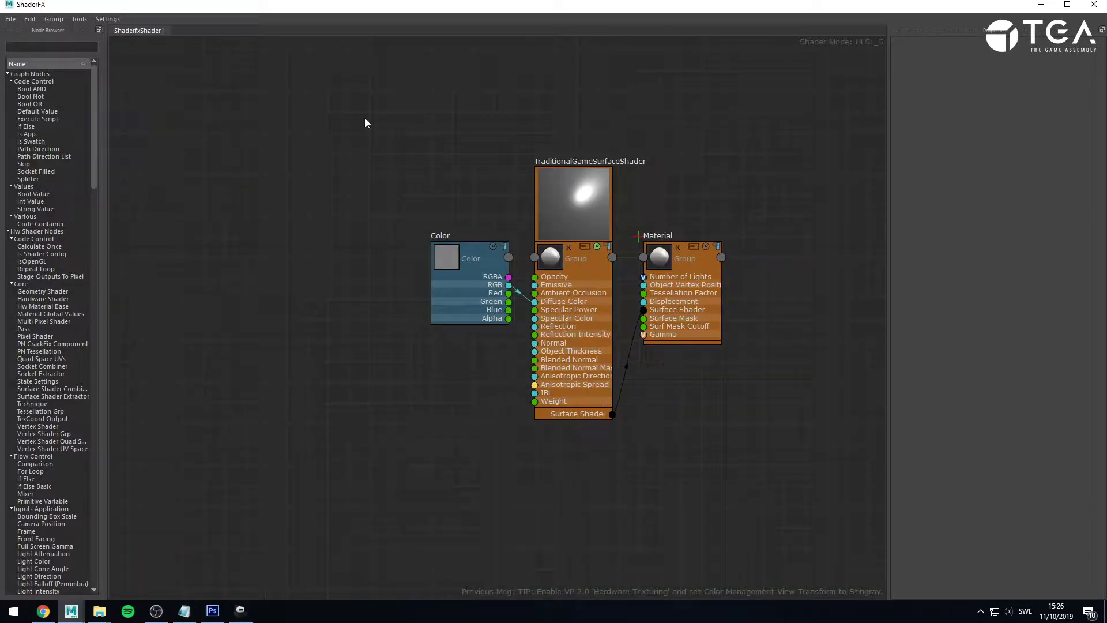
drag(365, 130, 712, 329)
key(Delete)
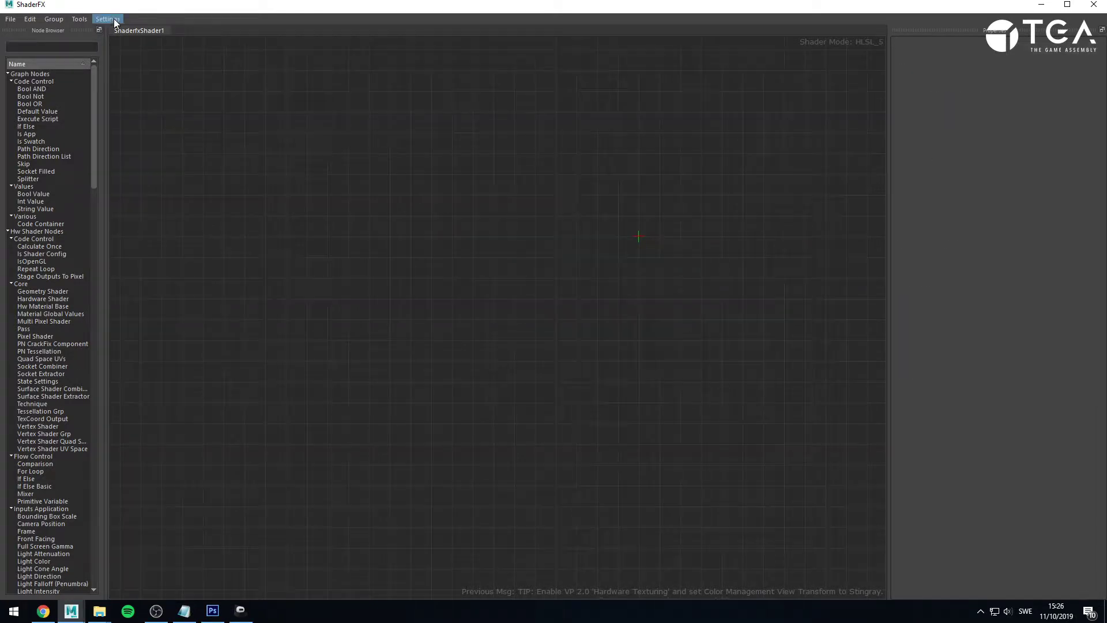
Step: Check the advanced mode setting, search the nodes for "base" and add a single Base Shader node, deleting the duplicate
click(108, 19)
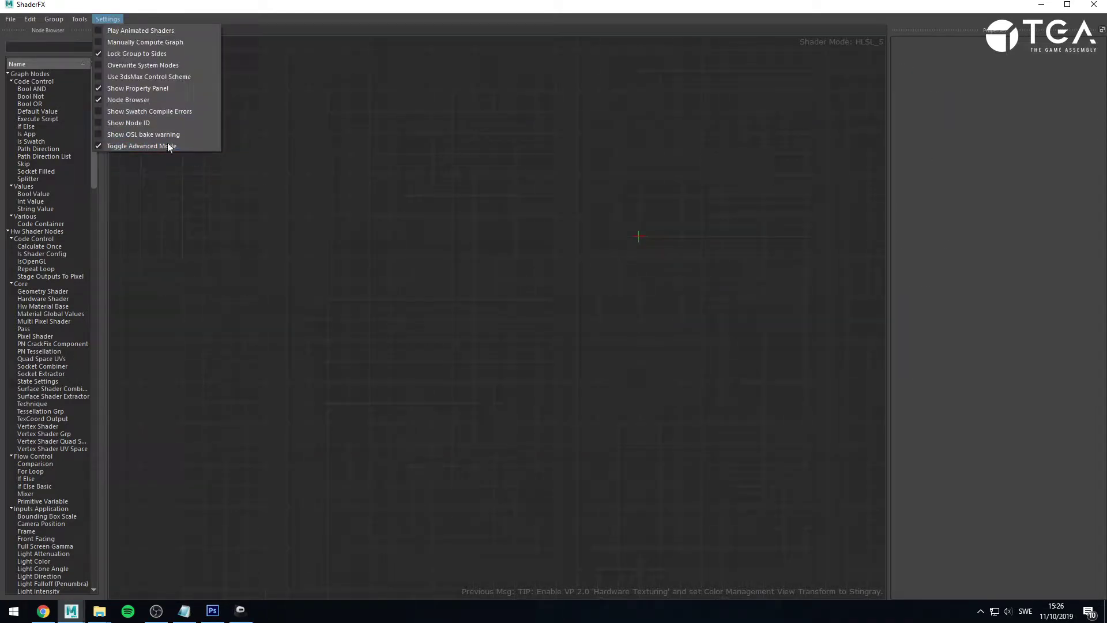
click(68, 48)
text(base)
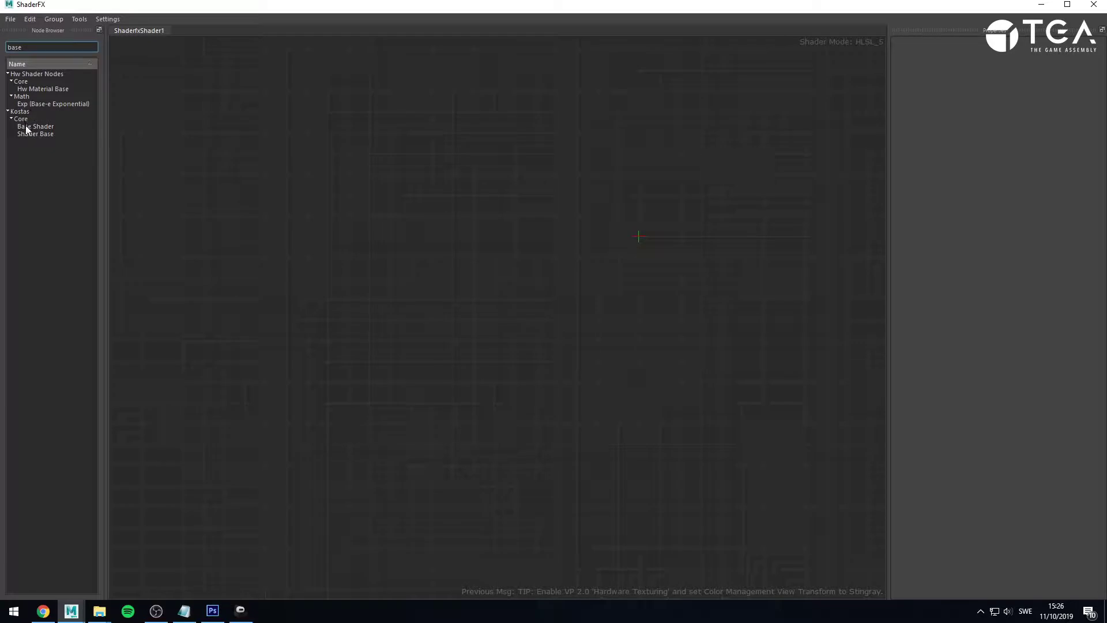
click(26, 129)
drag(26, 132, 649, 247)
click(306, 130)
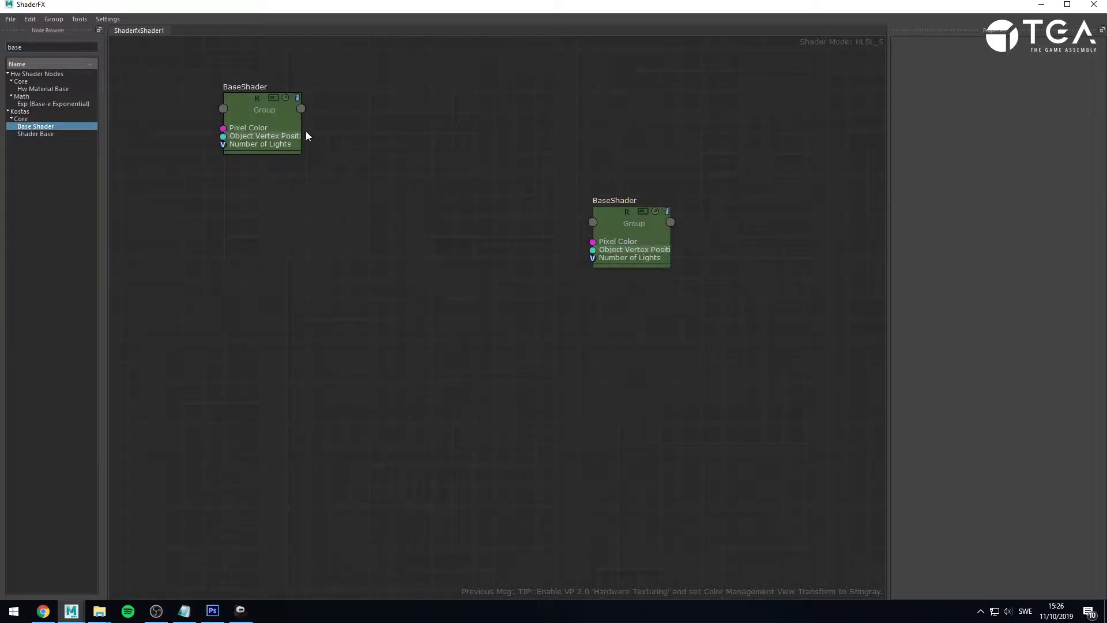
click(254, 103)
key(Delete)
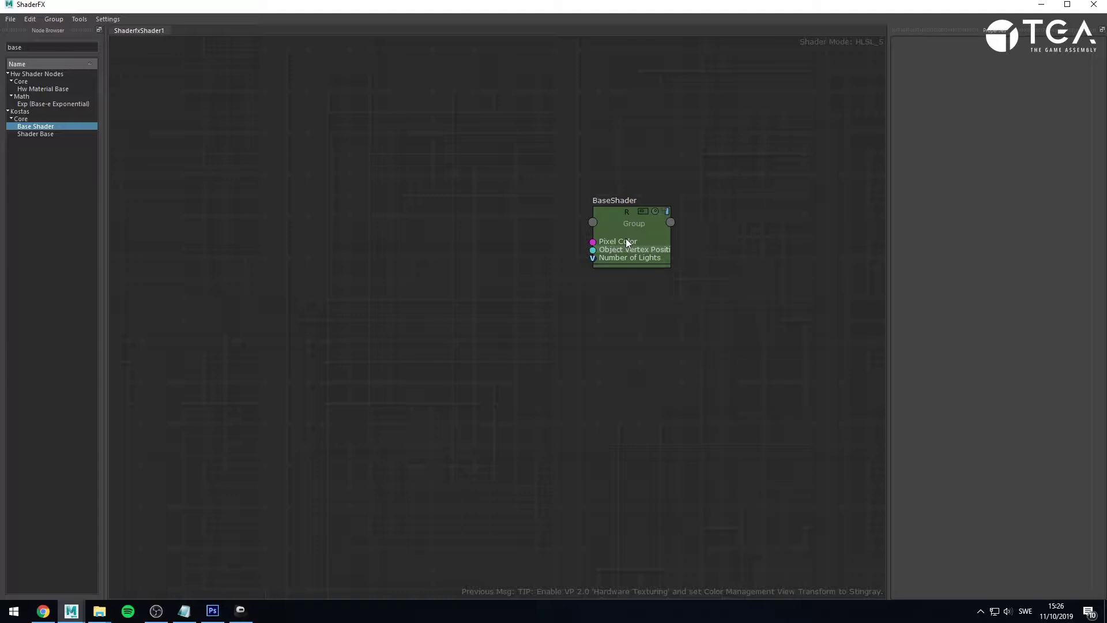
Step: Look inside the BaseShader group at its internal nodes and return to the main graph
click(642, 211)
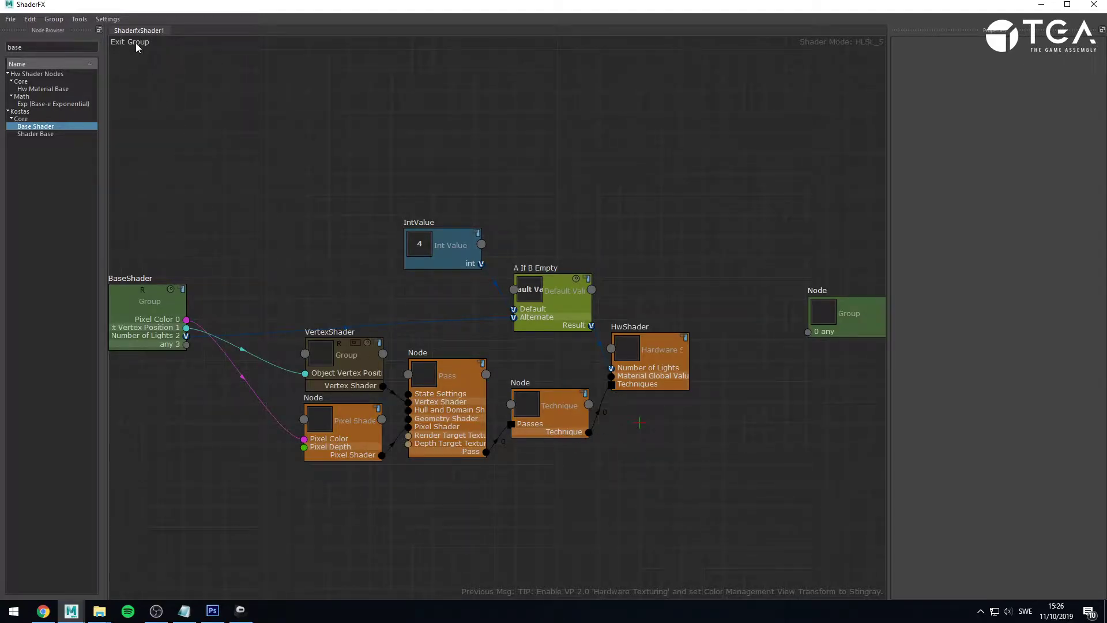
click(136, 43)
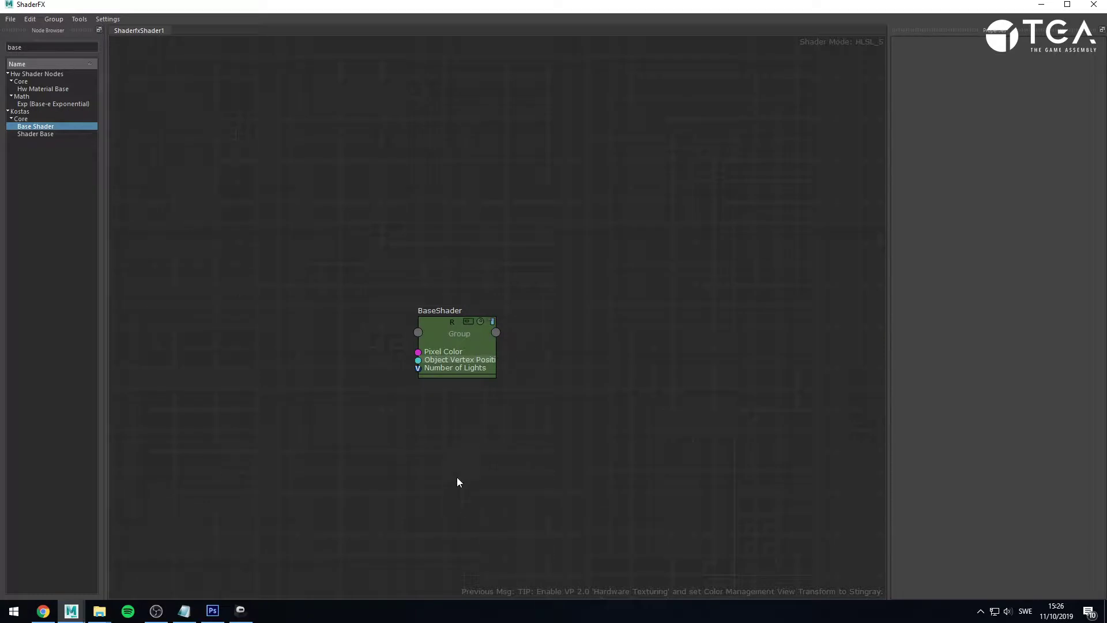
alt+middle_drag(453, 407, 511, 372)
scroll(503, 379, up, 3)
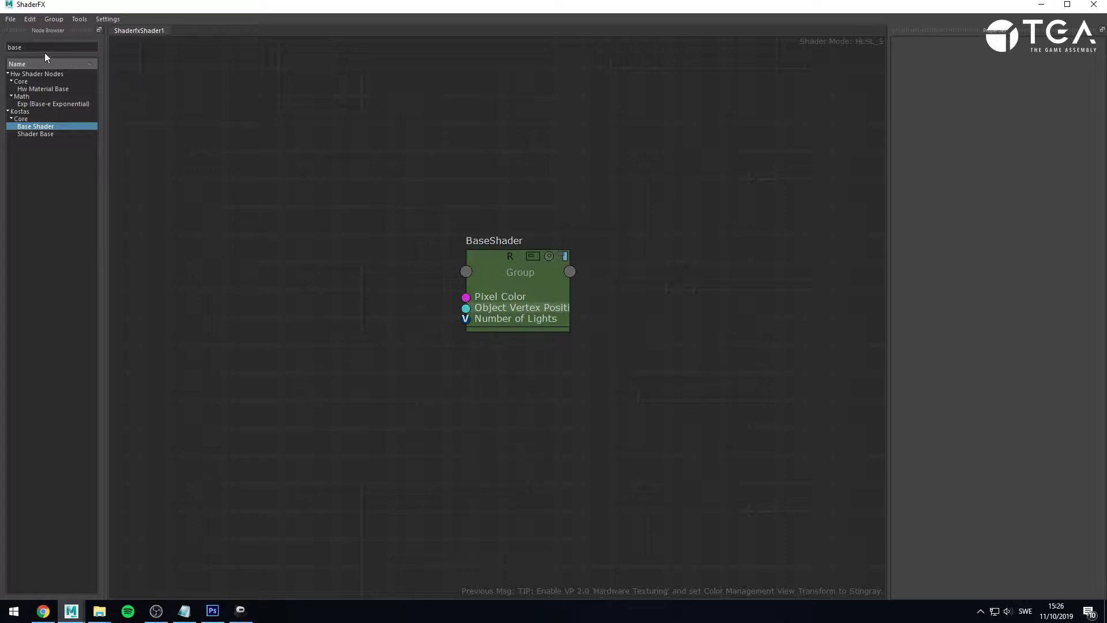
Step: Search the nodes for "vertex" and add a Vertex World Normal node beside the BaseShader node
drag(35, 47, 2, 46)
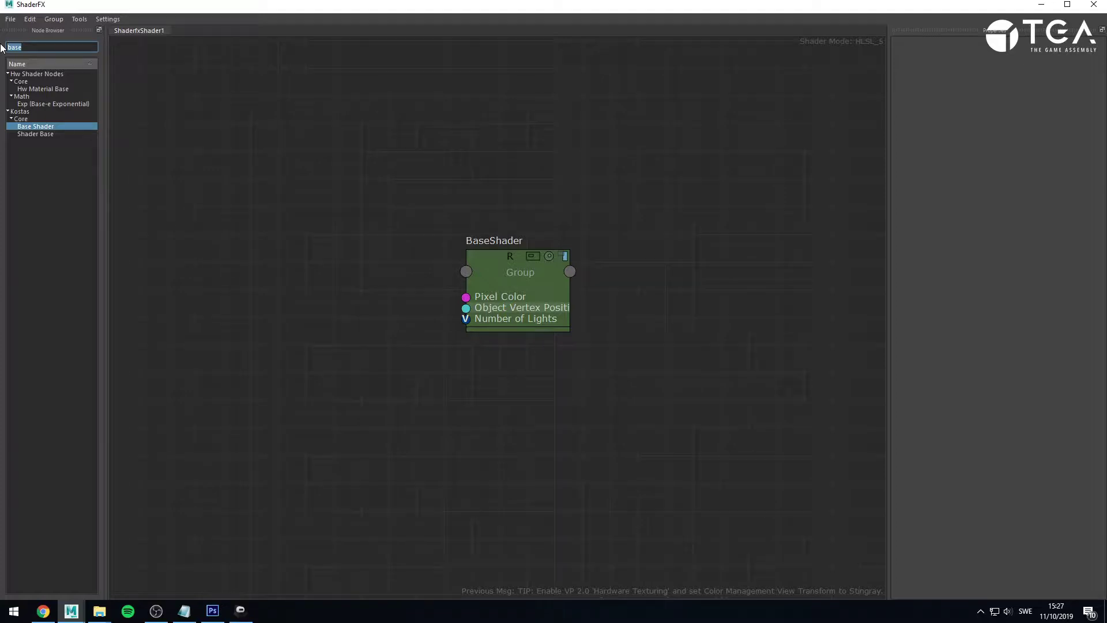
text(vertex)
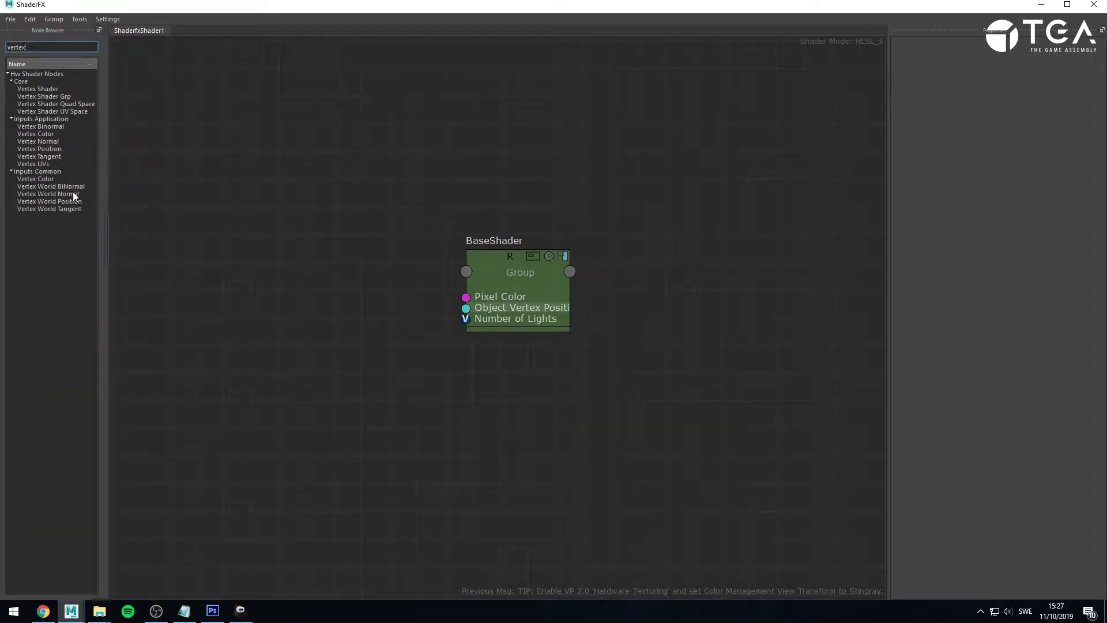
drag(42, 194, 278, 237)
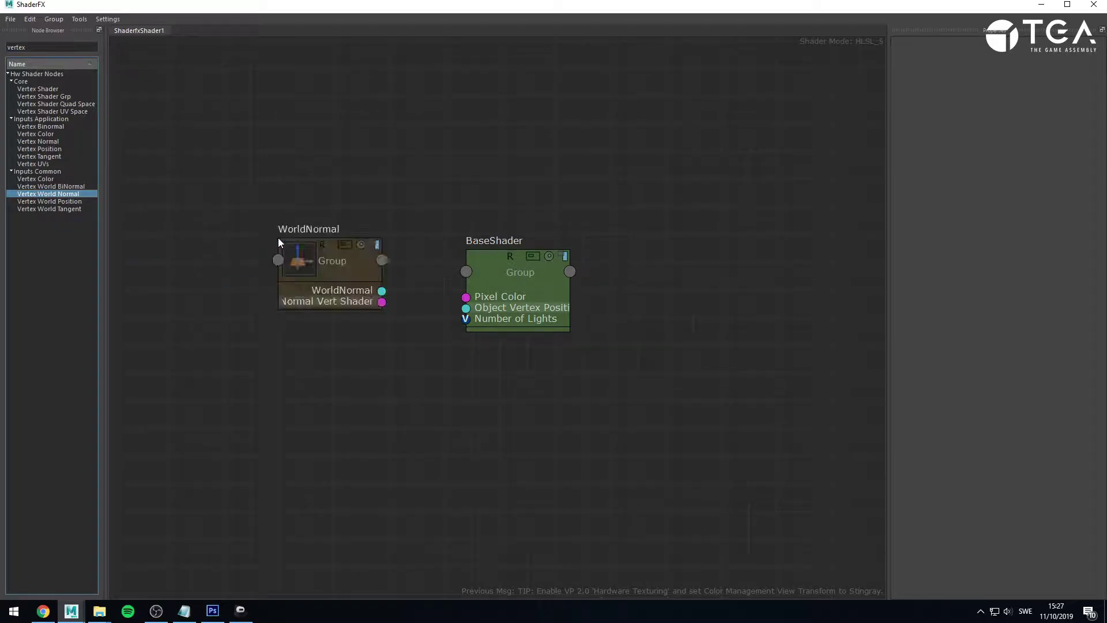
Step: Examine the sphere and its green normal arrows up close in the scene, and return to the shader graph
click(1041, 4)
scroll(252, 176, up, 5)
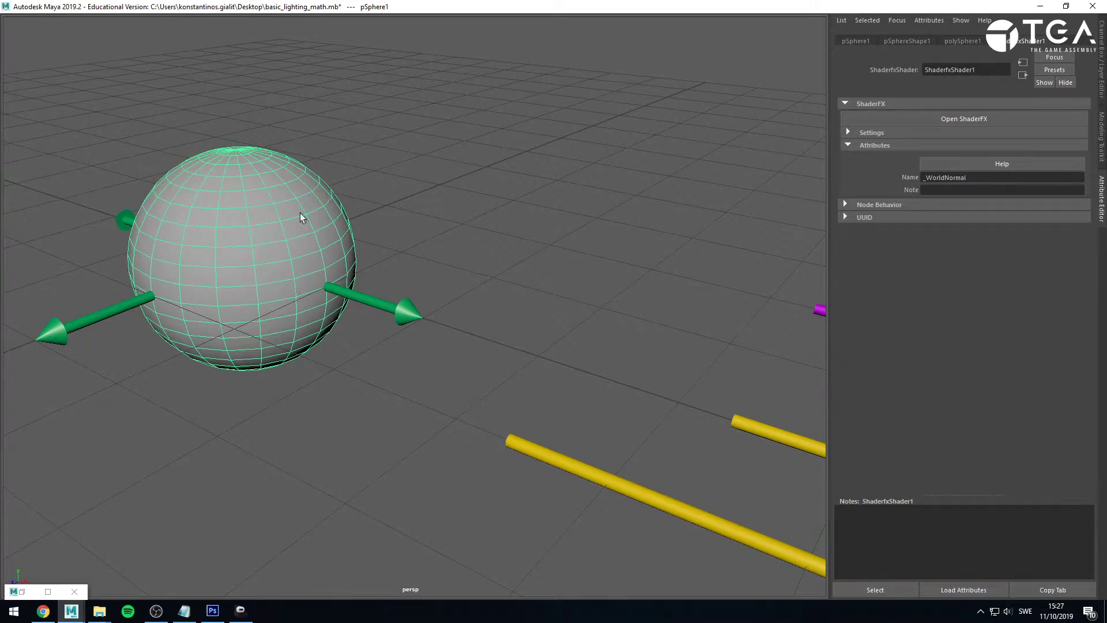
click(23, 589)
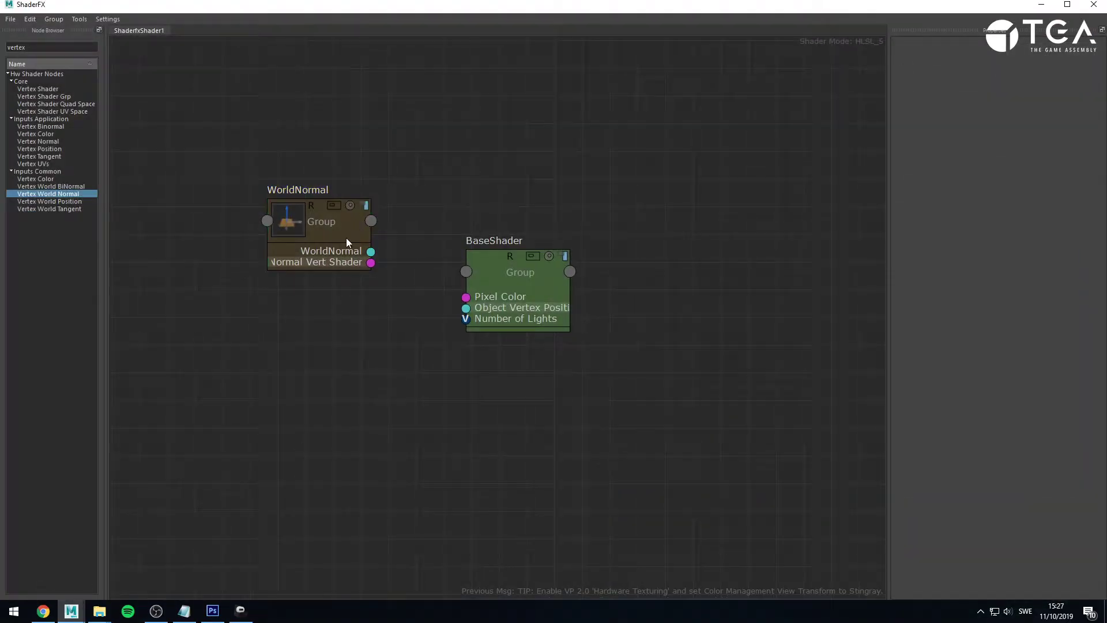
Step: Move the WorldNormal node farther from BaseShader and add a Light Vector node below it
drag(346, 240, 230, 215)
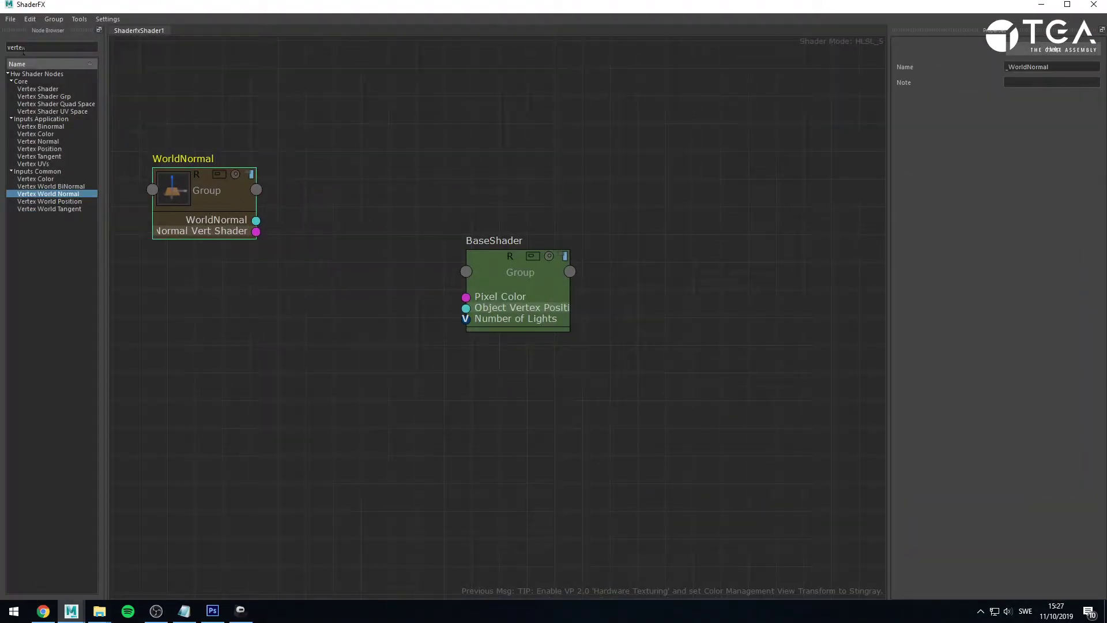
drag(24, 49, 2, 47)
text(light vec)
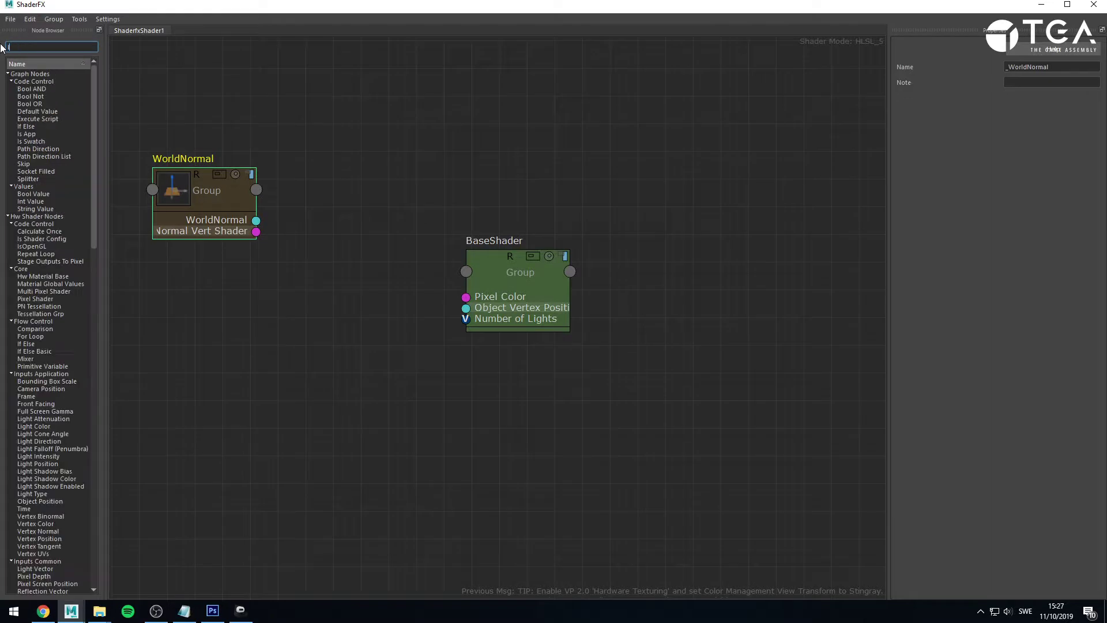
text(t)
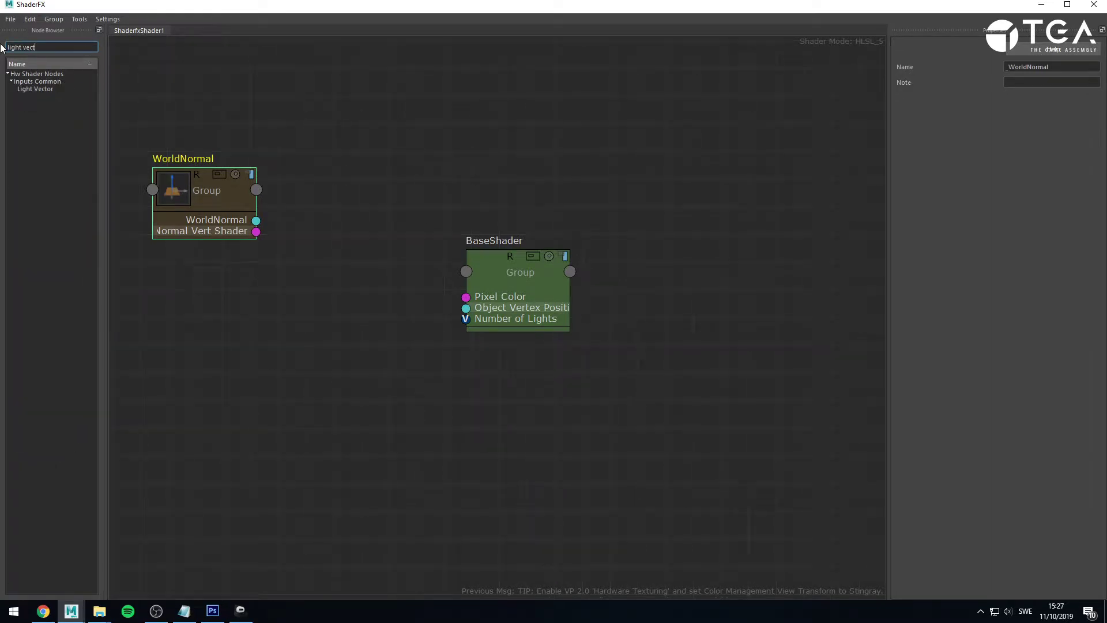
middle_drag(244, 321, 340, 326)
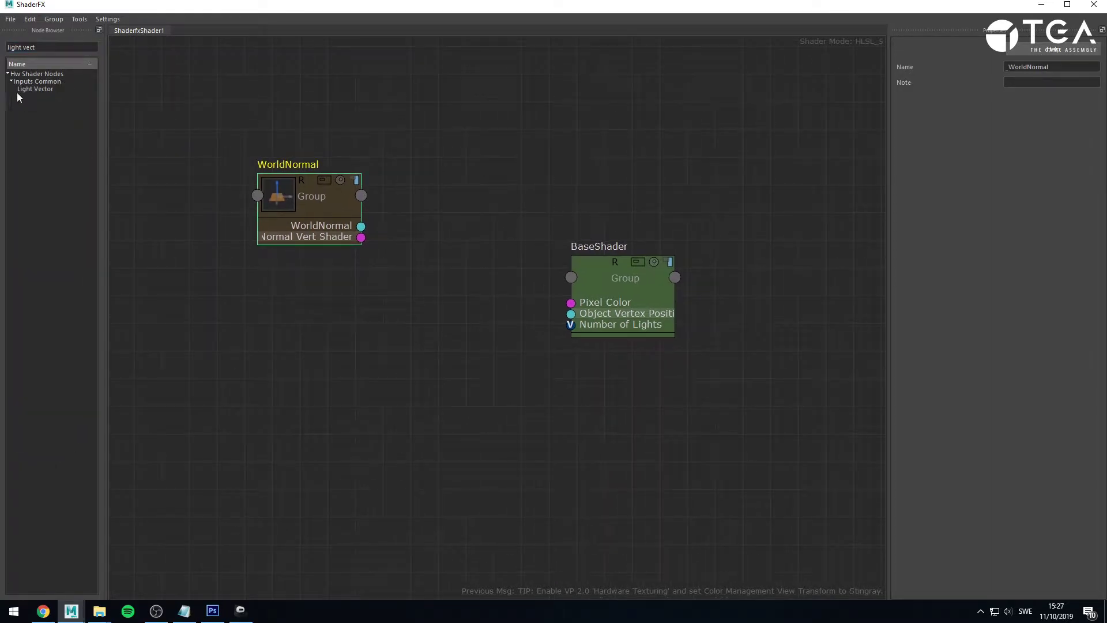
drag(21, 89, 273, 317)
drag(338, 337, 315, 331)
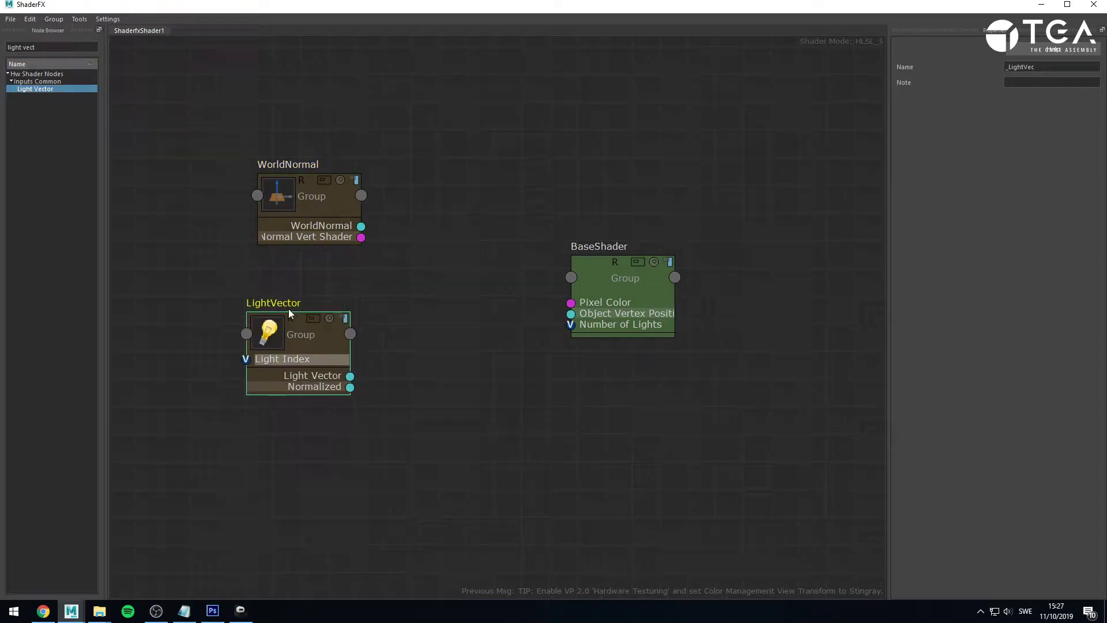
Step: Search the nodes for "light direct" and place a Light Direction node just below the LightVector node
click(87, 46)
key(BackSpace)
key(BackSpace)
key(BackSpace)
key(BackSpace)
text(direct)
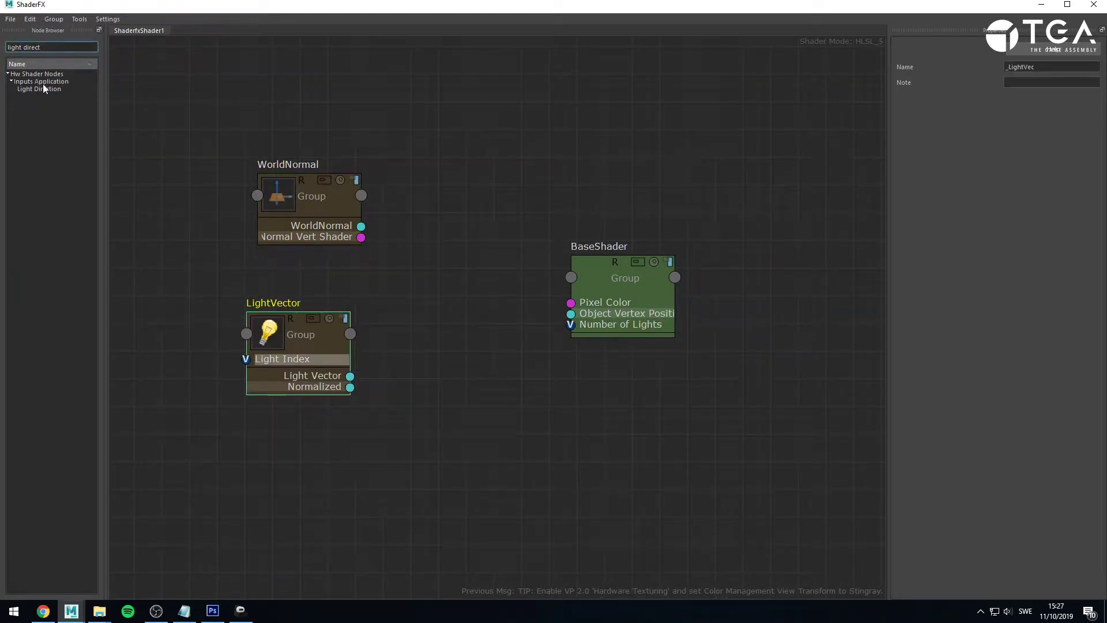
drag(42, 87, 262, 448)
drag(340, 487, 323, 468)
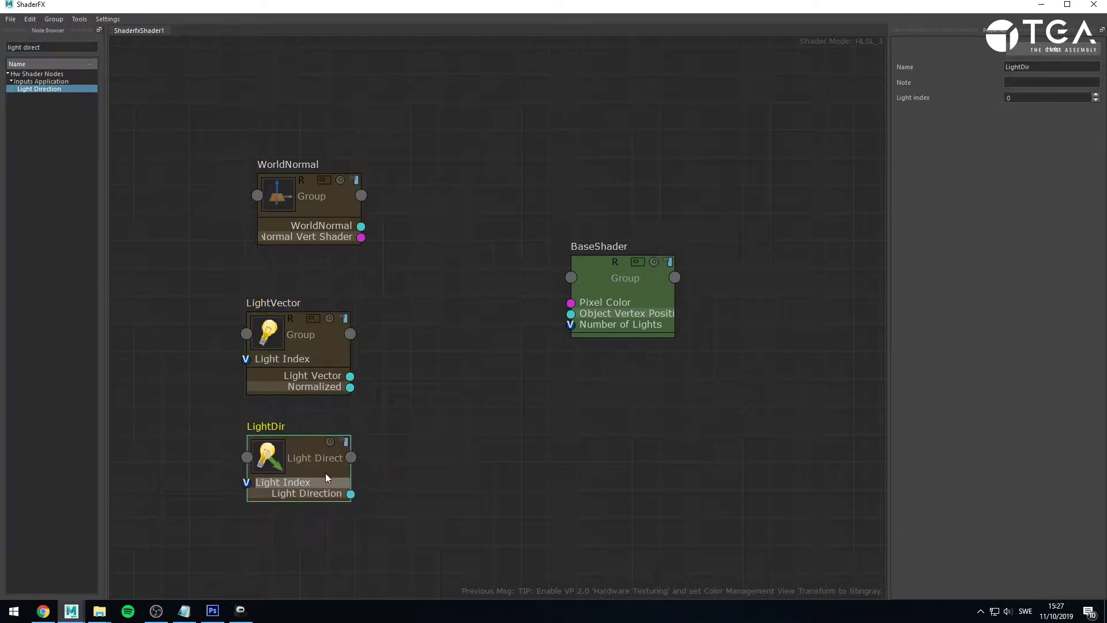
click(403, 518)
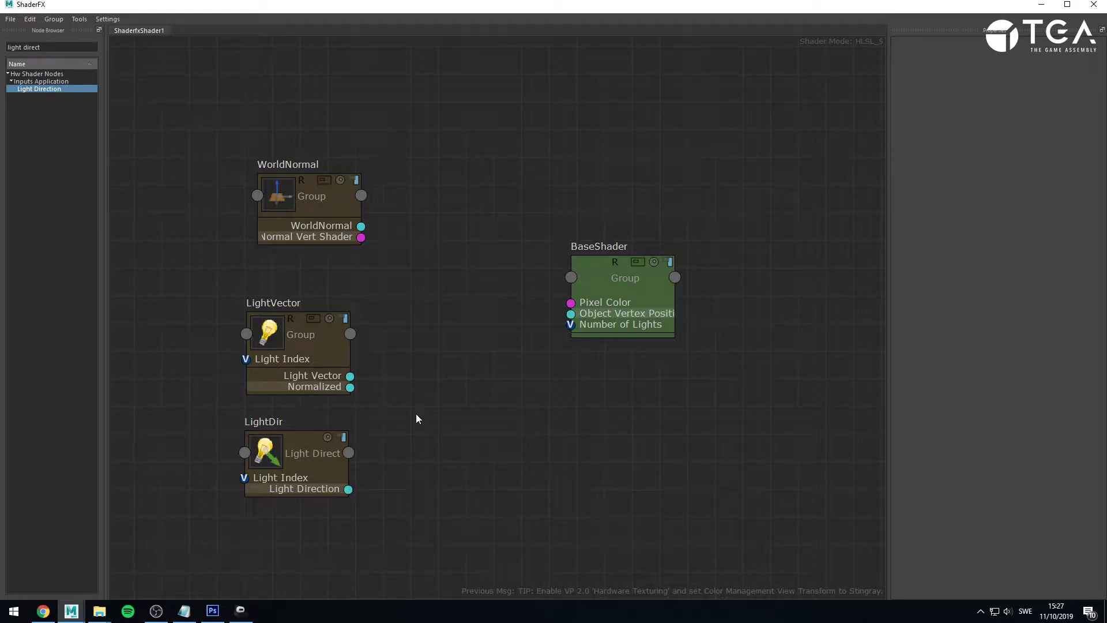
drag(303, 459, 300, 465)
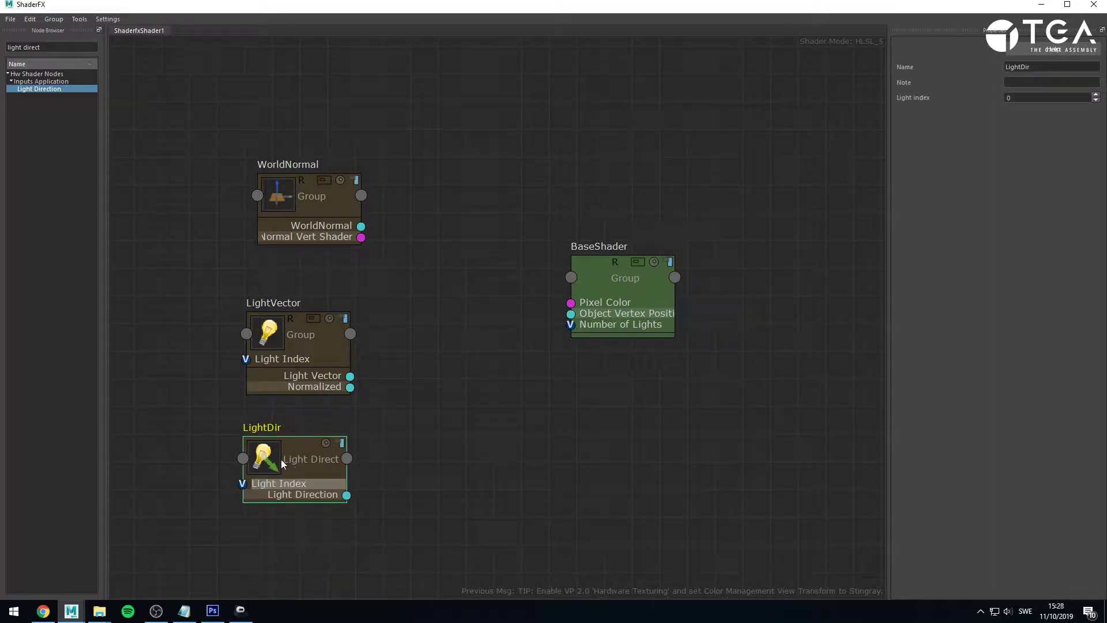
Step: Inspect the directional light's direction relative to the sphere in the scene, and return to the shader graph
click(1041, 4)
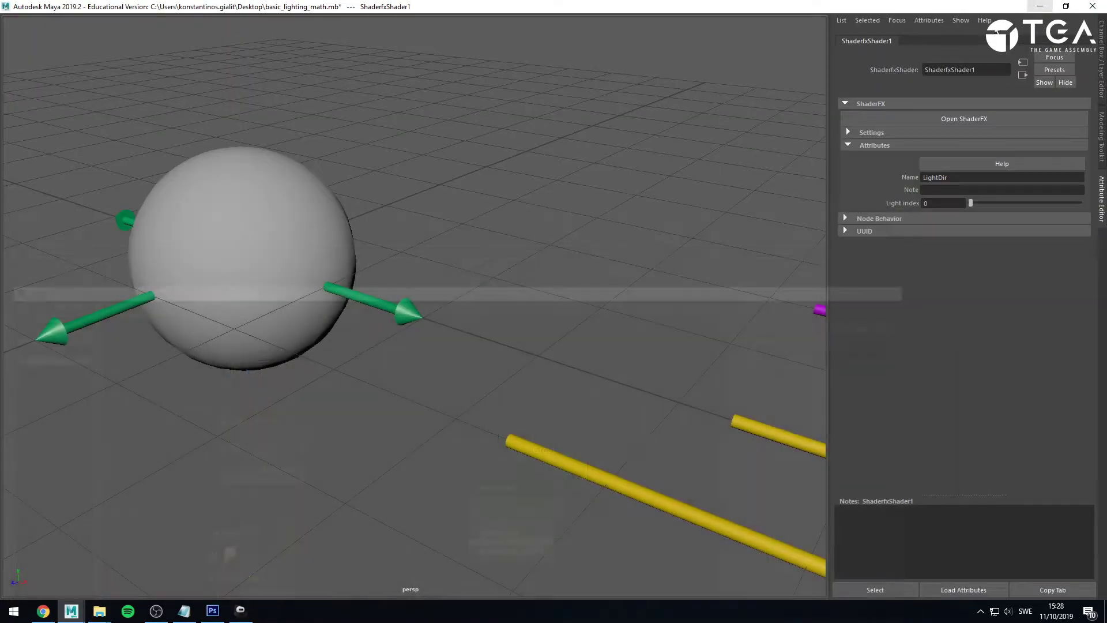
alt+right_drag(649, 458, 456, 403)
alt+middle_drag(608, 447, 548, 415)
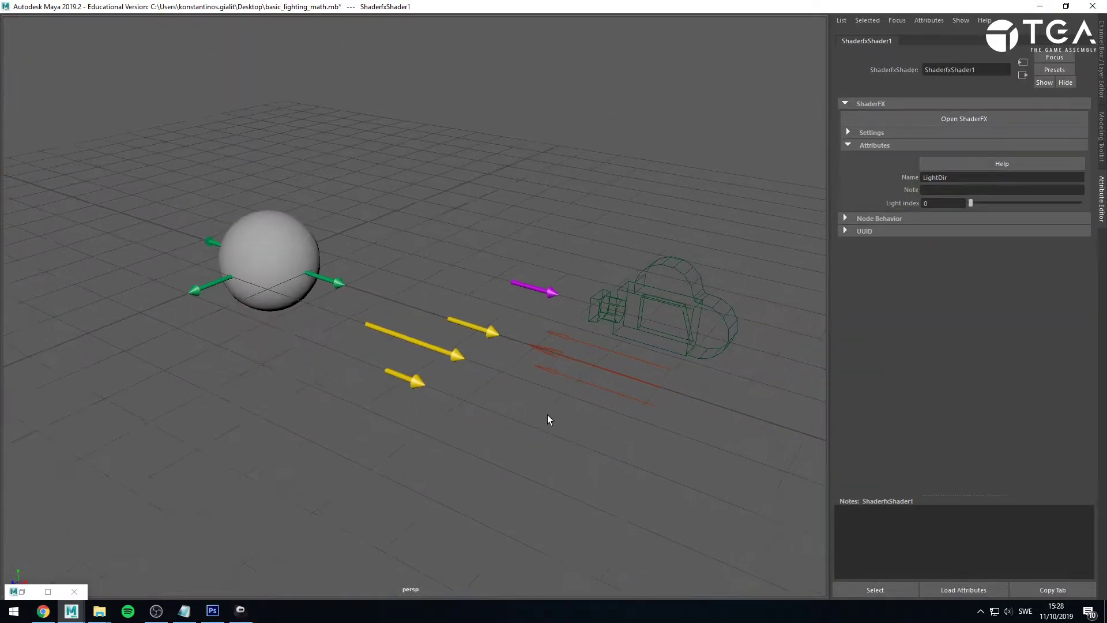
click(593, 368)
click(593, 362)
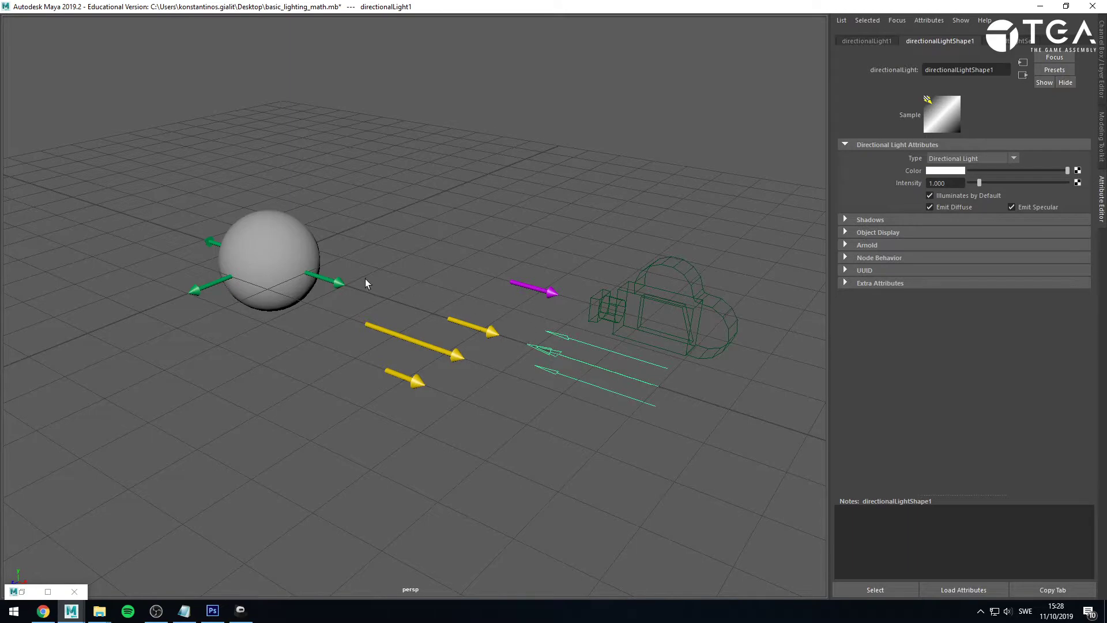
click(48, 591)
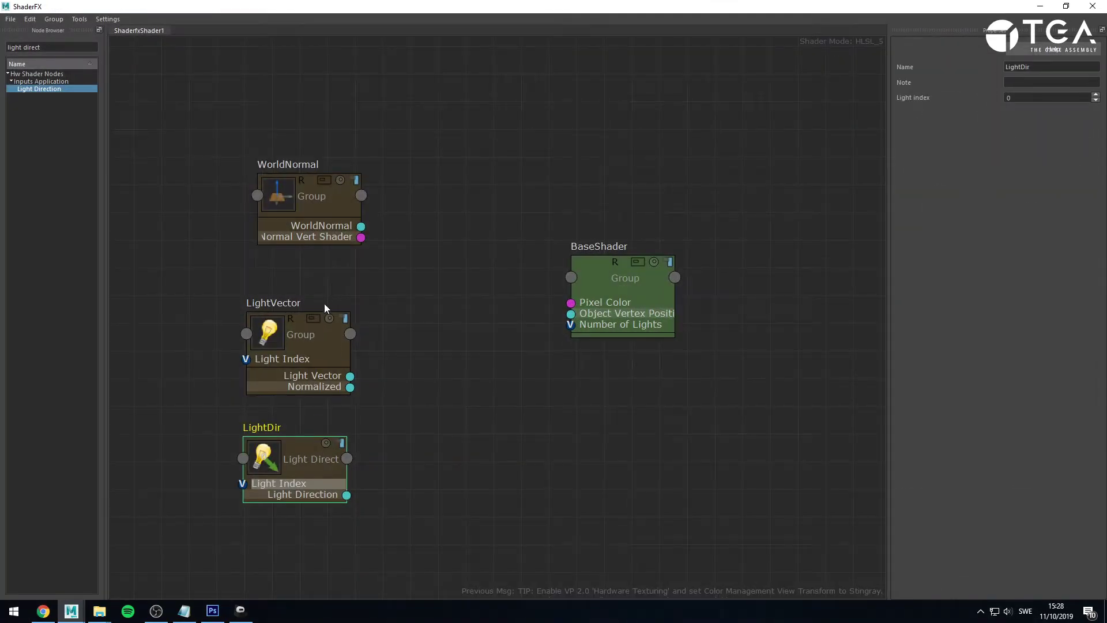
Step: Select the LightVector node and compare it with the directional light and yellow arrows in the scene
click(297, 328)
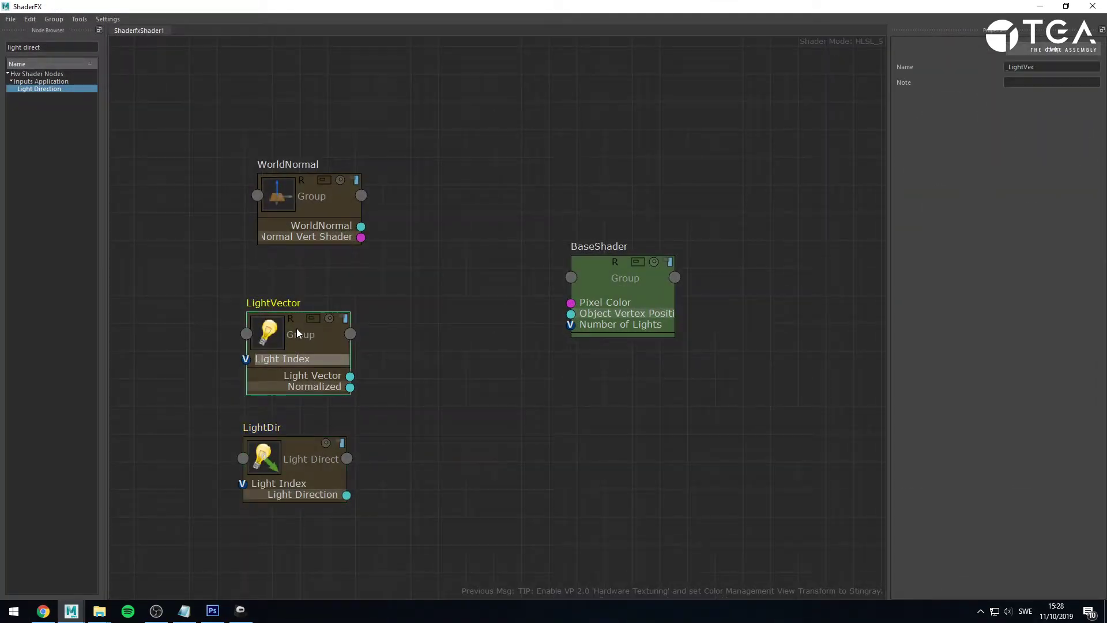
click(1039, 5)
alt+right_drag(335, 265, 406, 296)
alt+drag(553, 381, 539, 386)
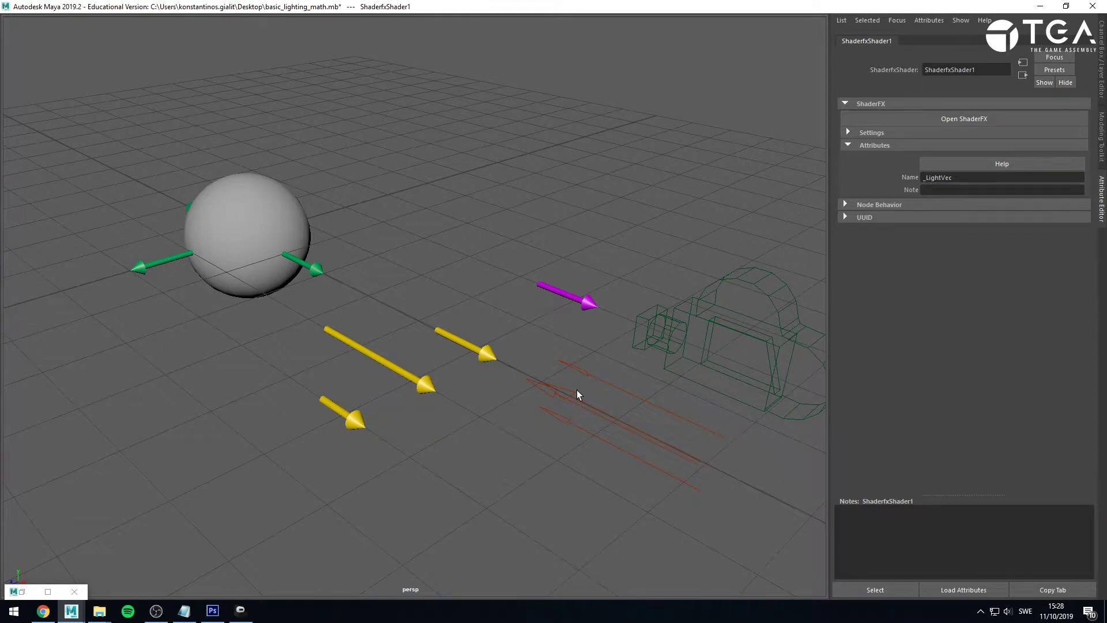
click(562, 396)
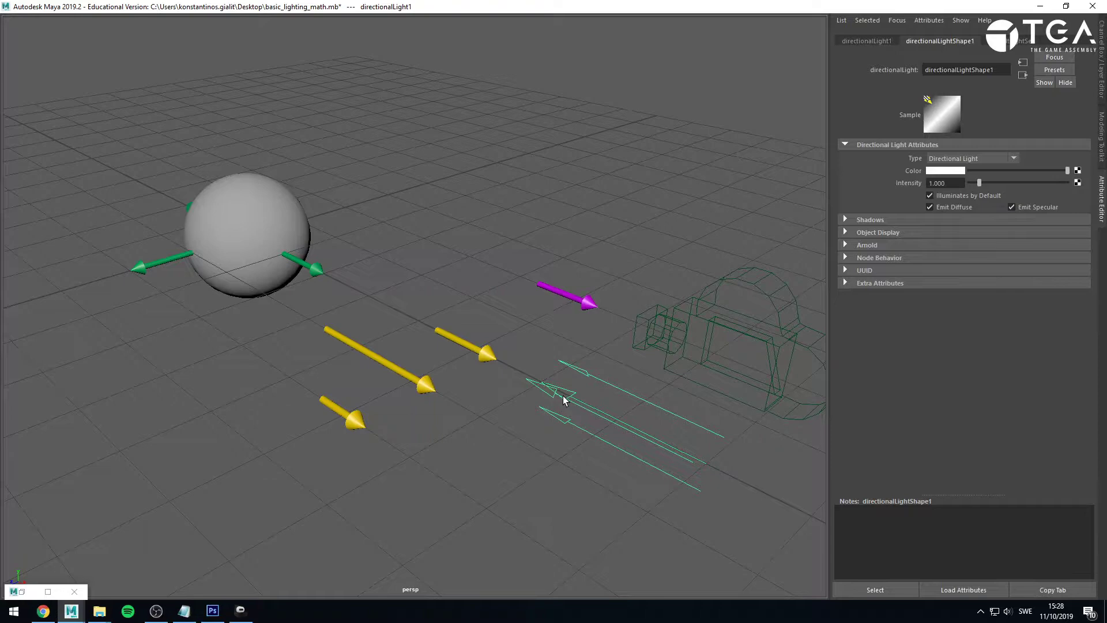
click(23, 589)
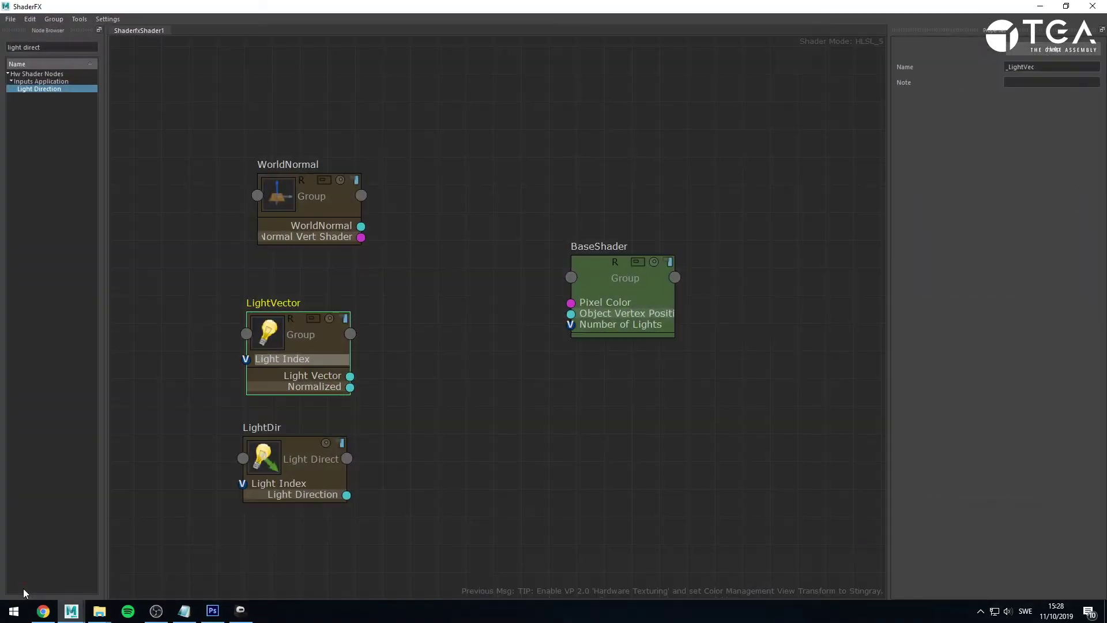
Step: Select the LightDir node and move the ShaderFX window to uncover part of the scene view
click(355, 494)
click(306, 482)
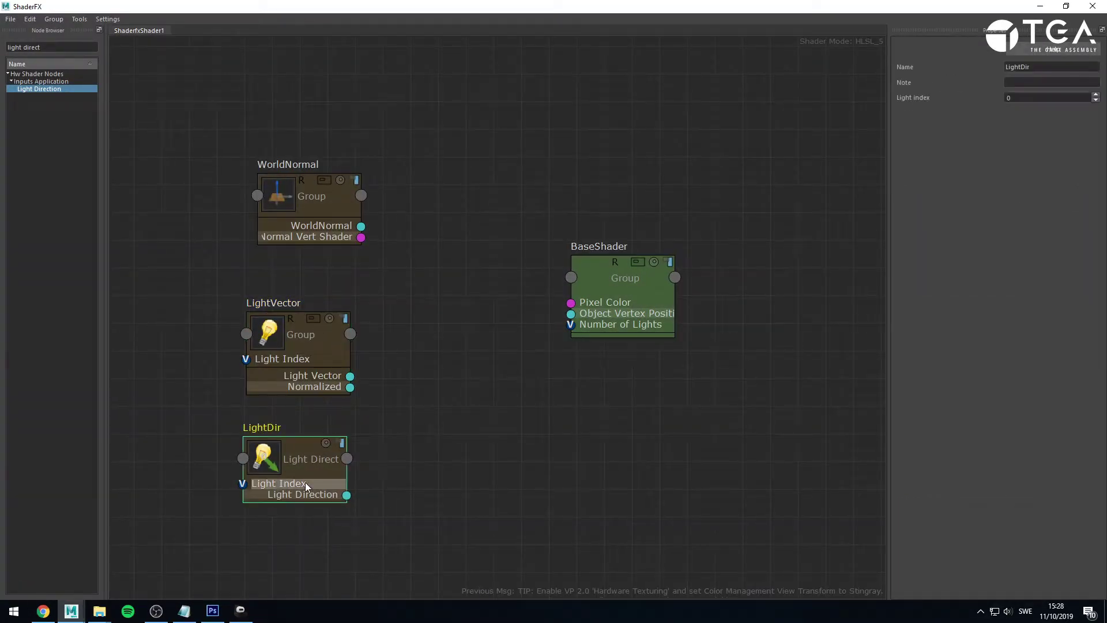
drag(564, 6, 568, 239)
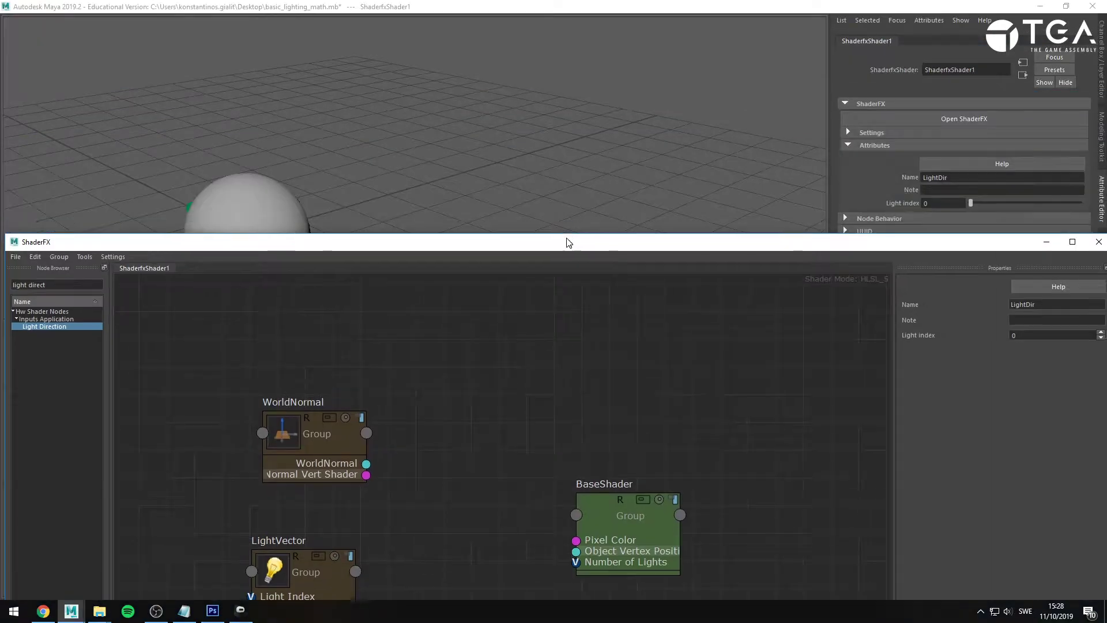
Step: Maximize the ShaderFX window and delete the LightDir node from the graph
drag(394, 248, 380, 362)
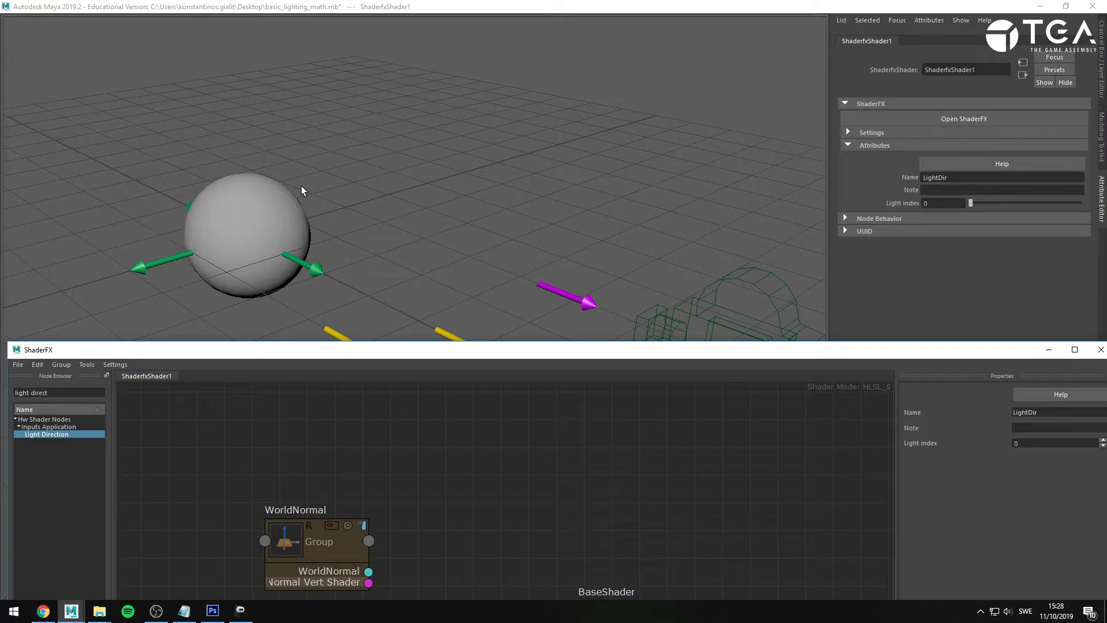
double_click(376, 349)
click(328, 485)
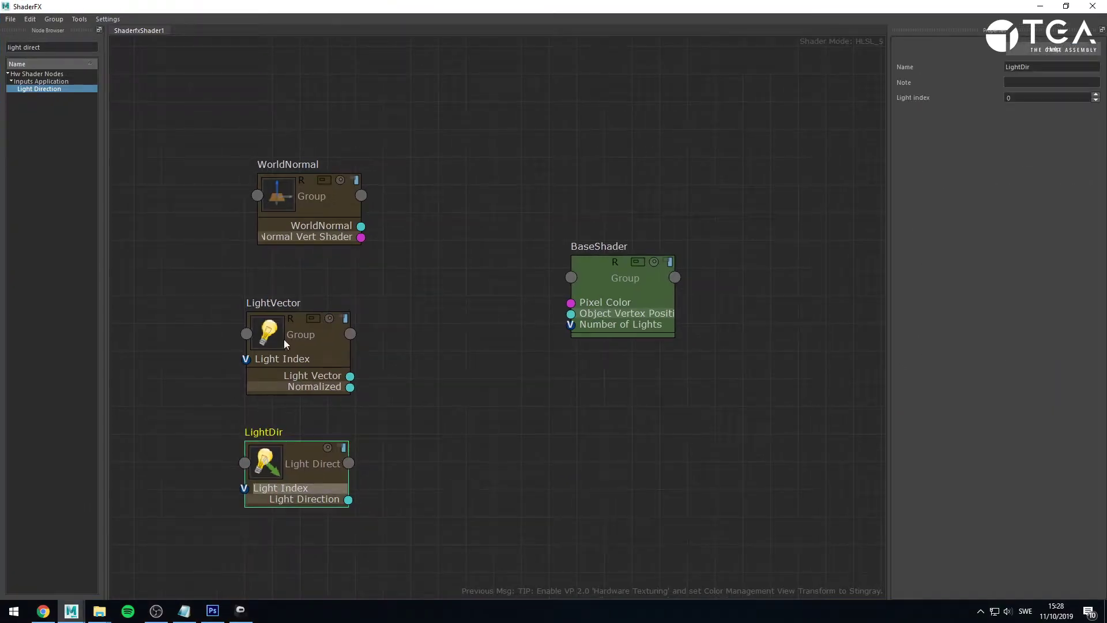
key(Delete)
Step: Move the WorldNormal and LightVector nodes away from BaseShader and line them up one above the other
drag(224, 195, 236, 343)
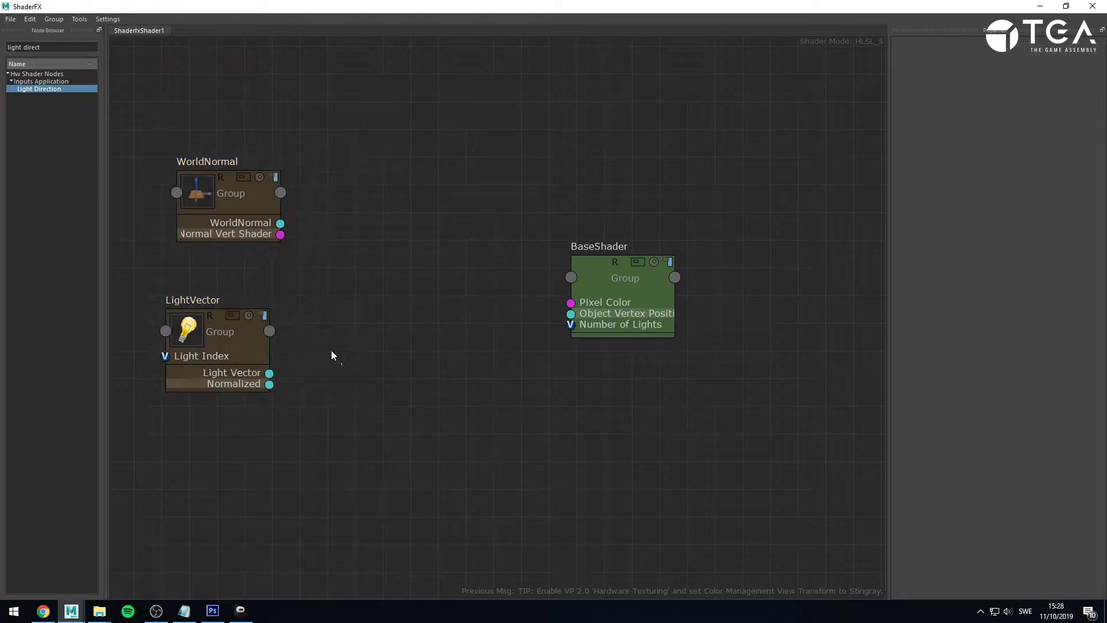
click(227, 190)
click(271, 162)
Step: Search the nodes for "dot" and place a Dot Product node between the input nodes and BaseShader
drag(93, 47, 1, 40)
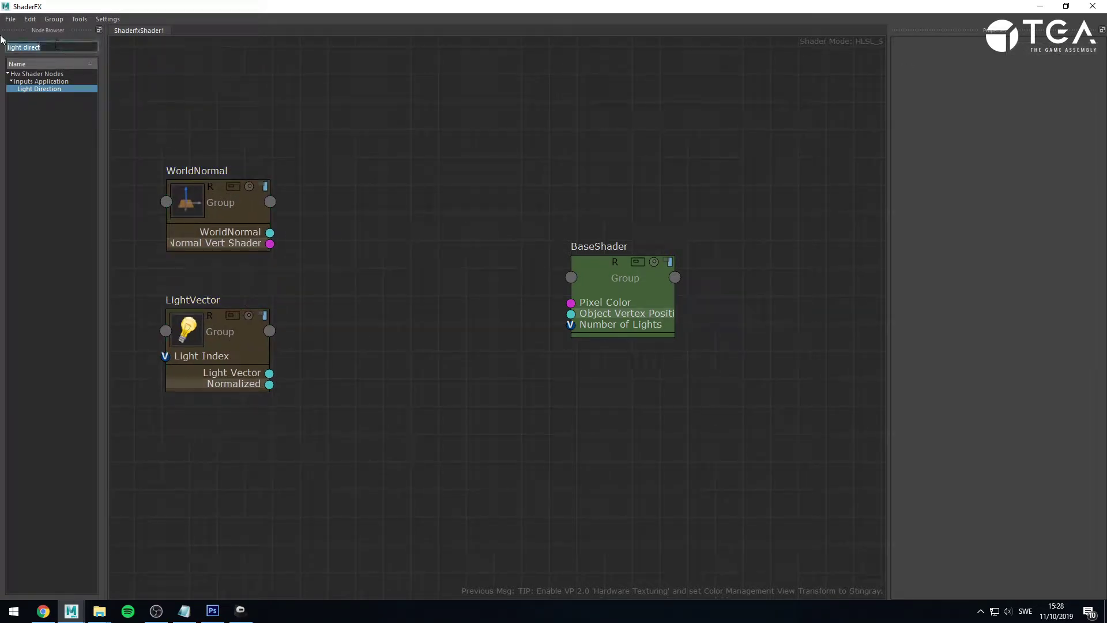
text(dot)
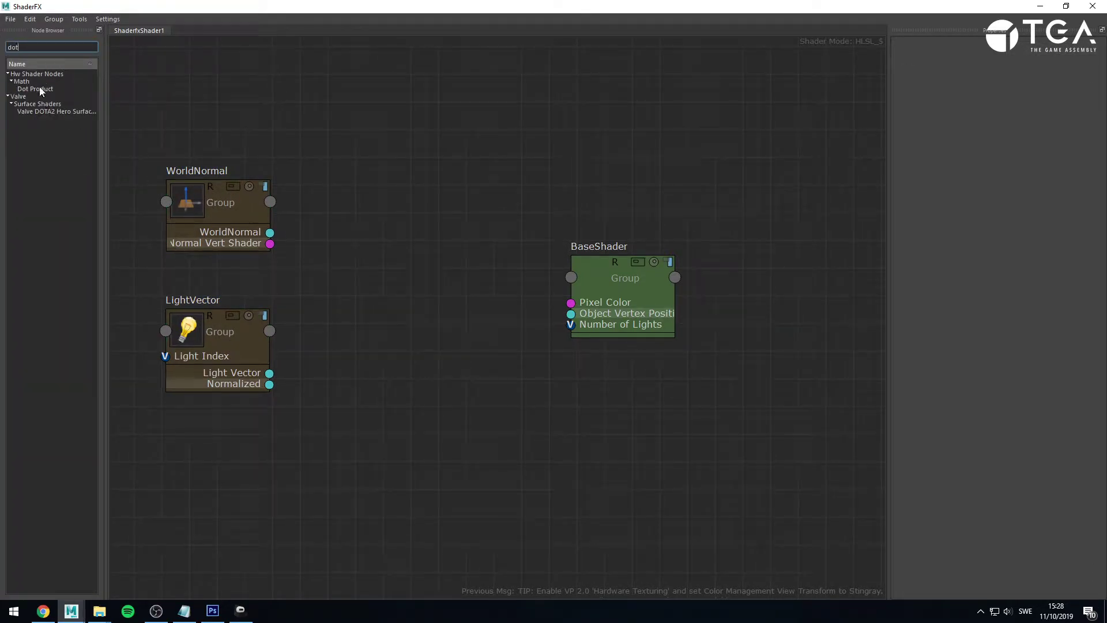
drag(39, 88, 324, 271)
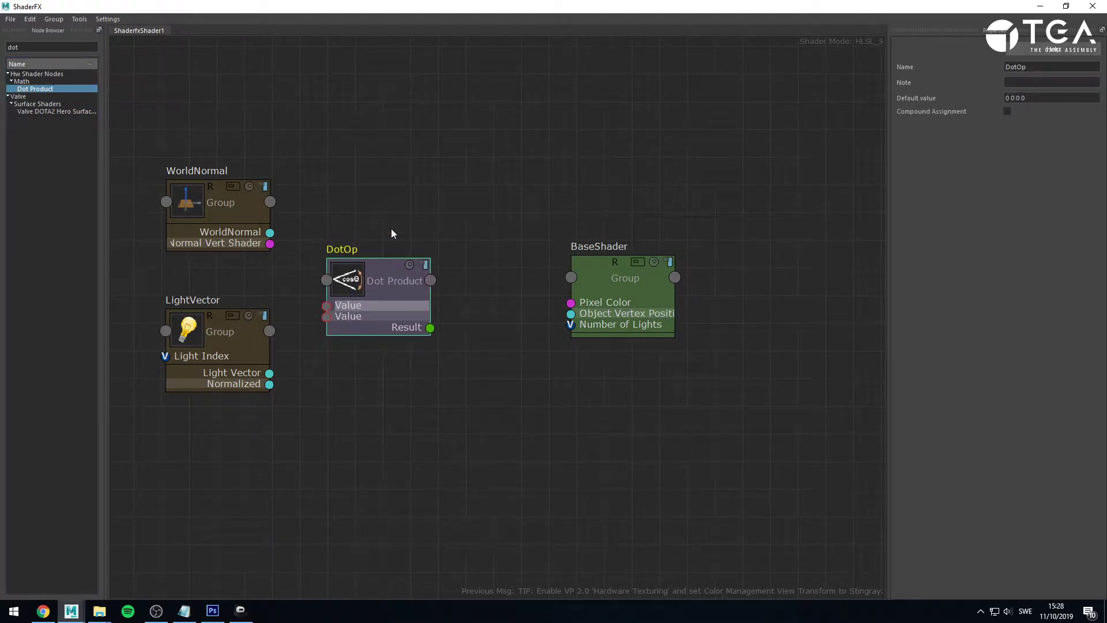
Step: Connect the WorldNormal output and LightVector's Normalized output to the two Value inputs of the Dot Product node
click(294, 238)
drag(270, 233, 326, 305)
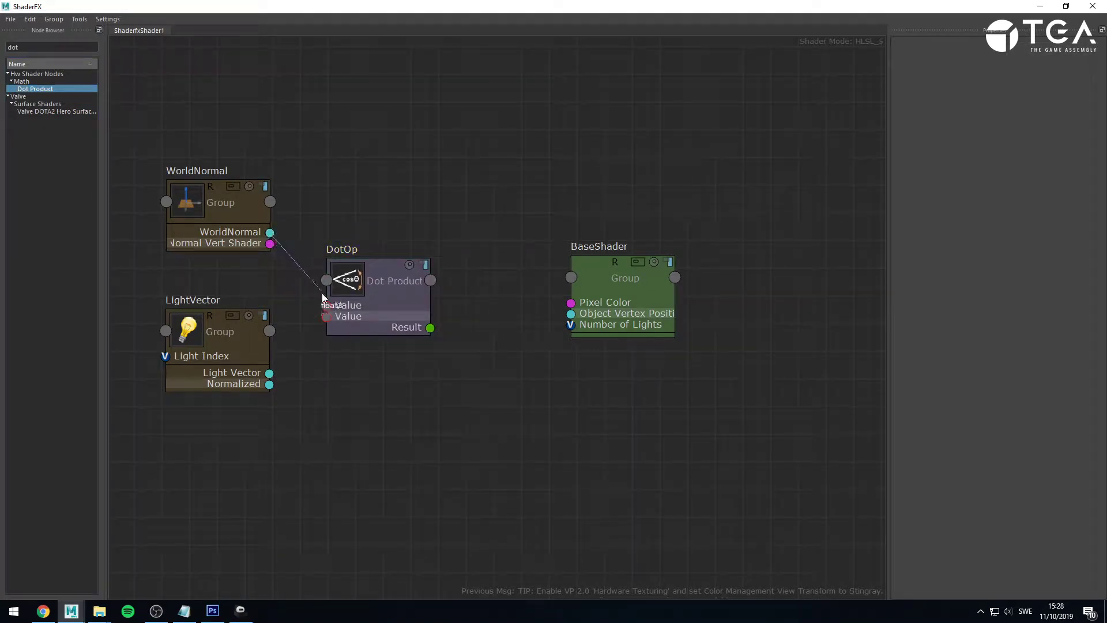
drag(269, 384, 389, 290)
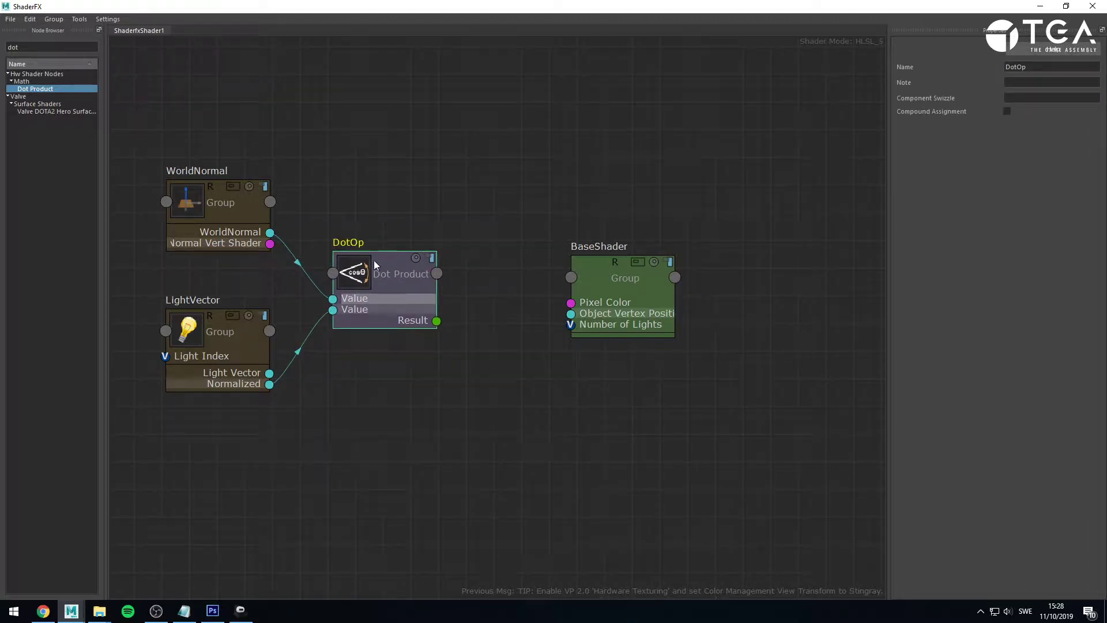
click(451, 365)
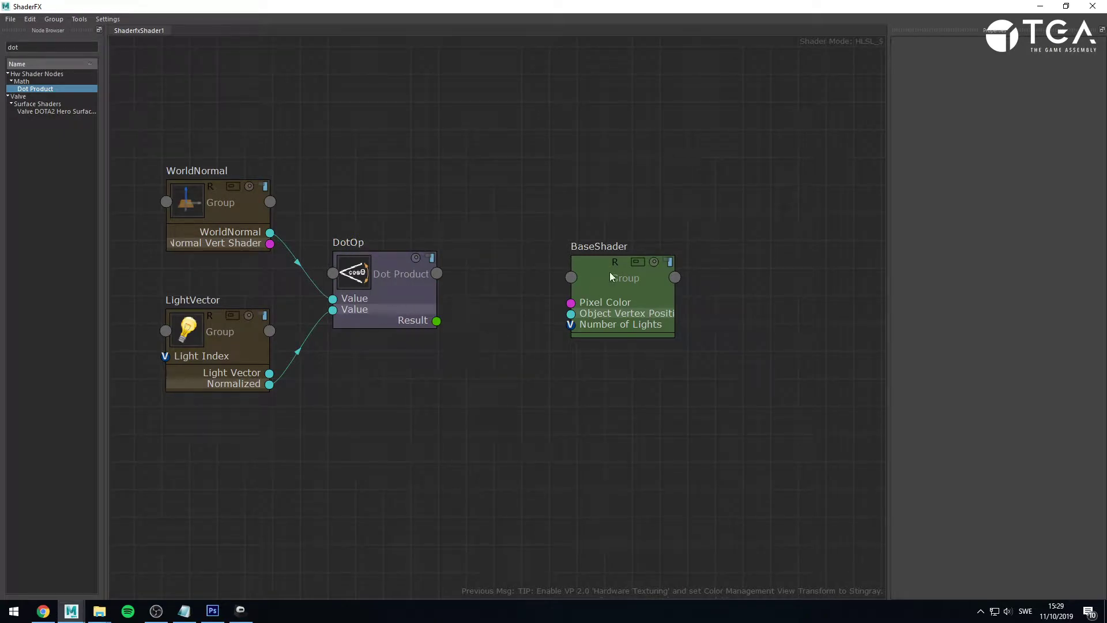
Step: Search the nodes for "satur" and place a Saturate node between DotOp and BaseShader
double_click(51, 47)
text(satur)
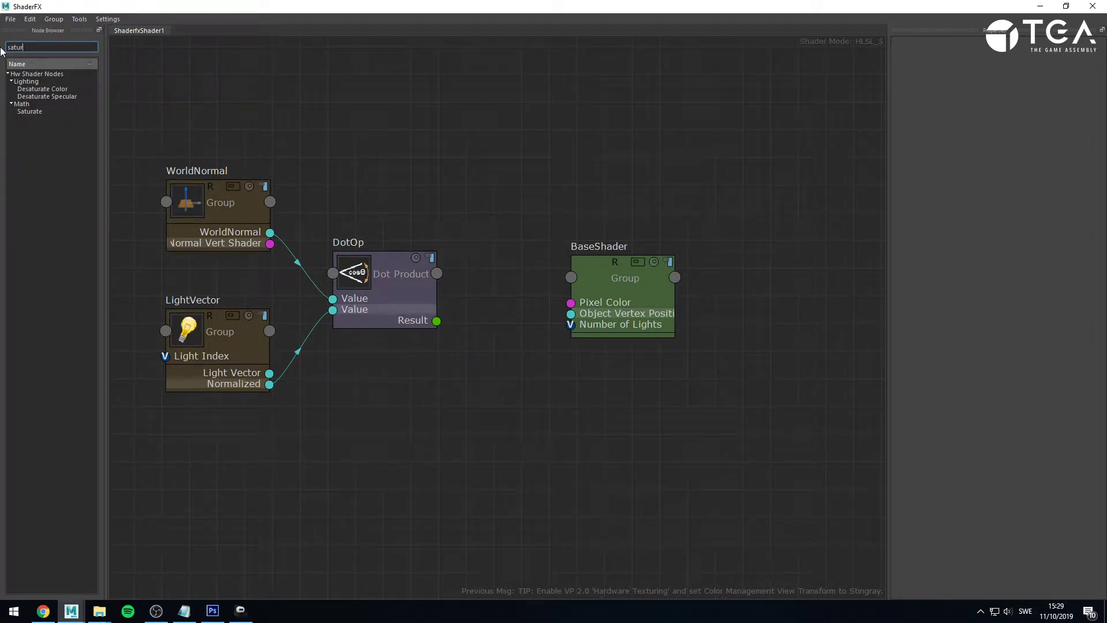
drag(428, 301, 446, 256)
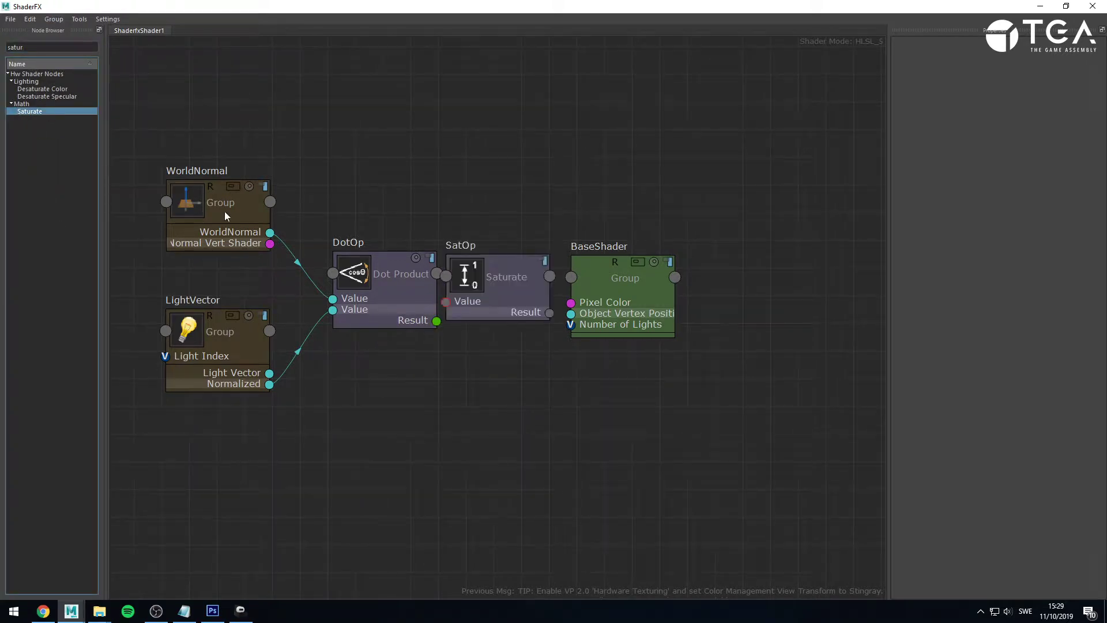
Step: Connect DotOp's Result to SatOp's Value and space the nodes out, leaving free room before BaseShader
drag(168, 149, 346, 365)
drag(373, 302, 302, 300)
click(504, 379)
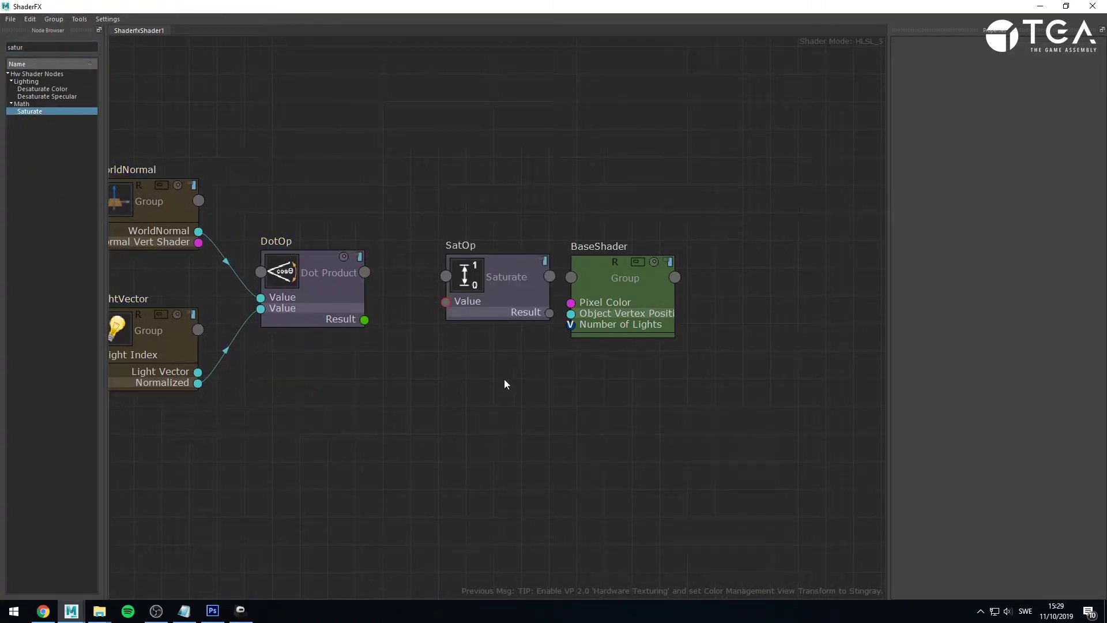
drag(512, 301, 489, 307)
click(490, 337)
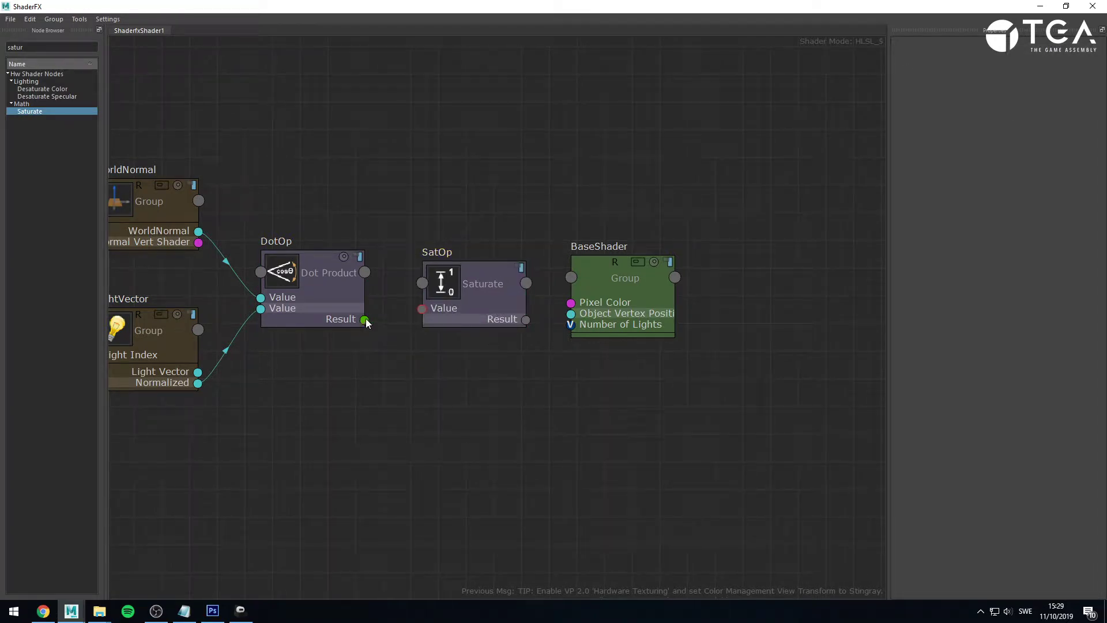
drag(424, 321, 423, 311)
key(f)
drag(217, 141, 592, 440)
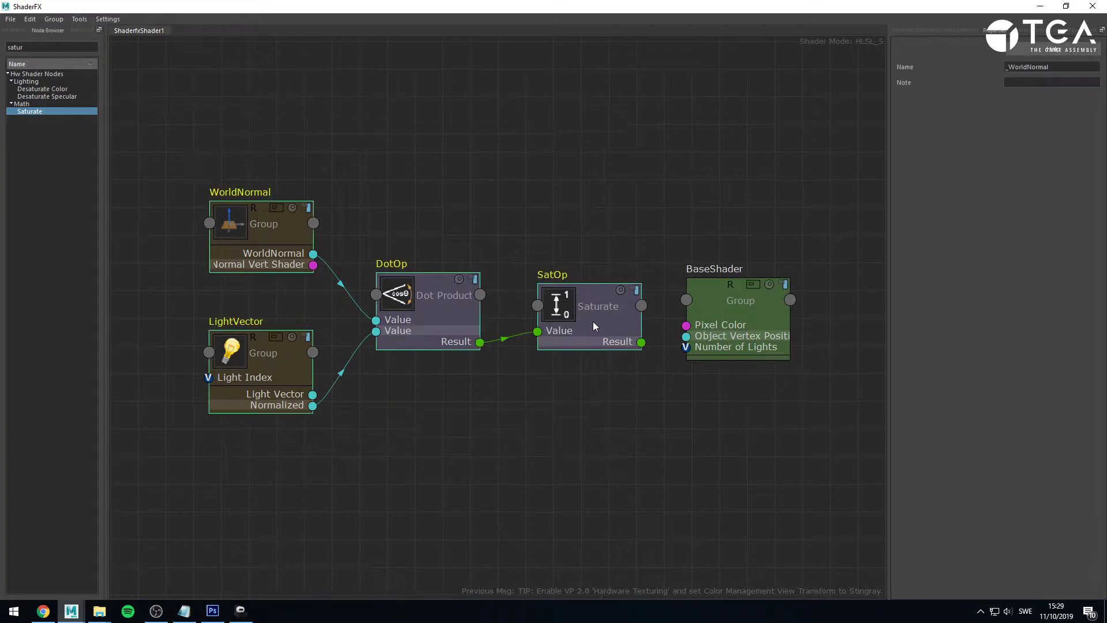
drag(593, 321, 488, 314)
Step: Search the nodes for "clamp", place a Clamp node below SatOp and connect DotOp's Result to its Value
drag(56, 47, 1, 37)
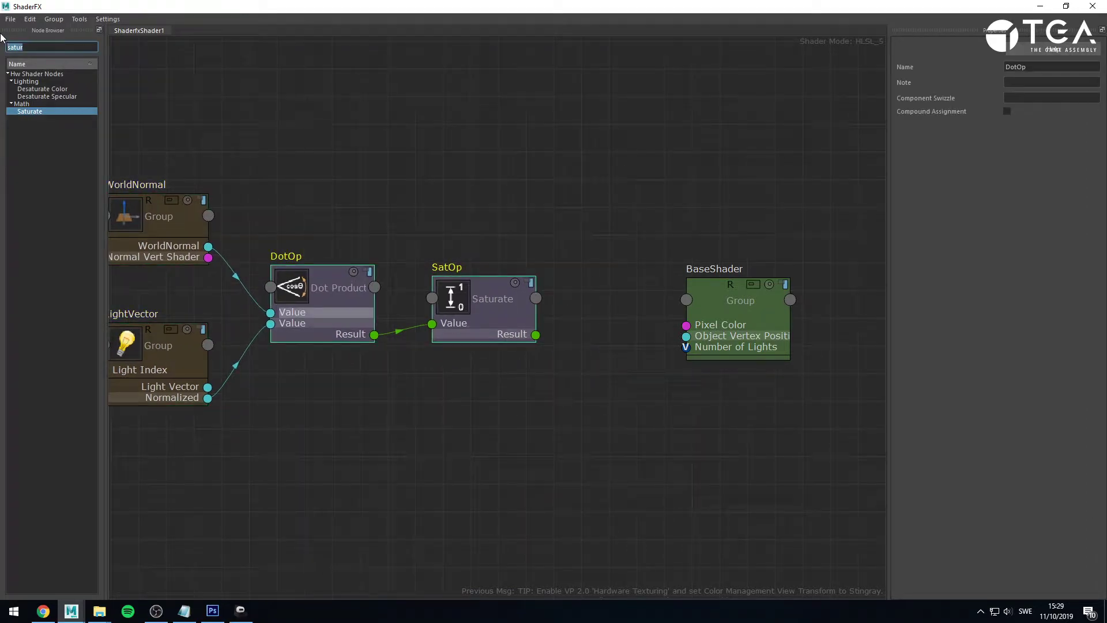
text(clamp)
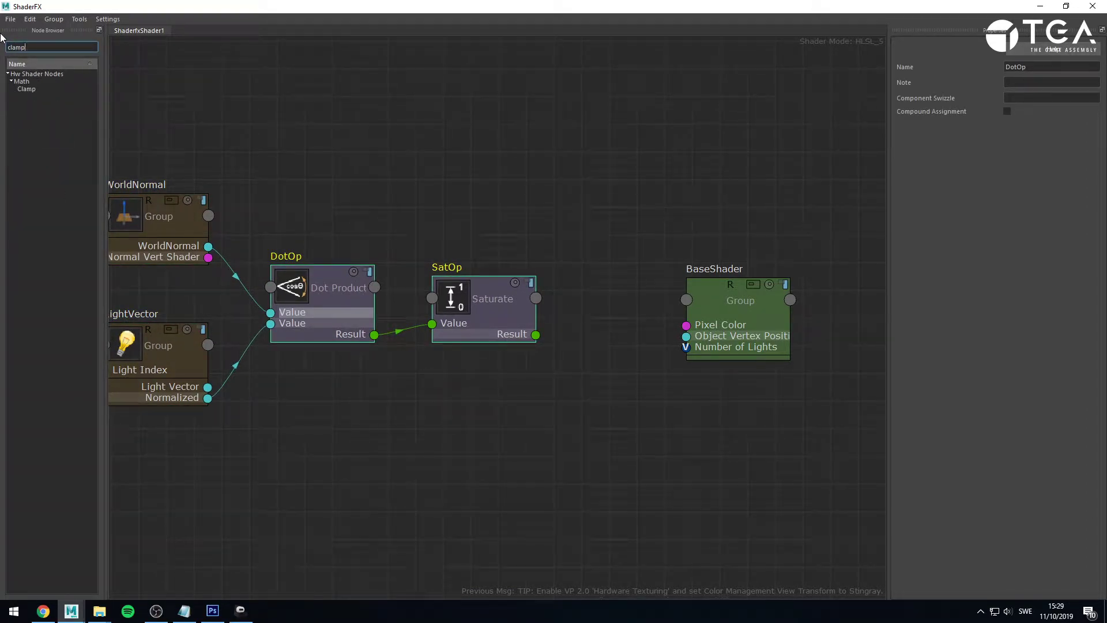
drag(26, 90, 481, 408)
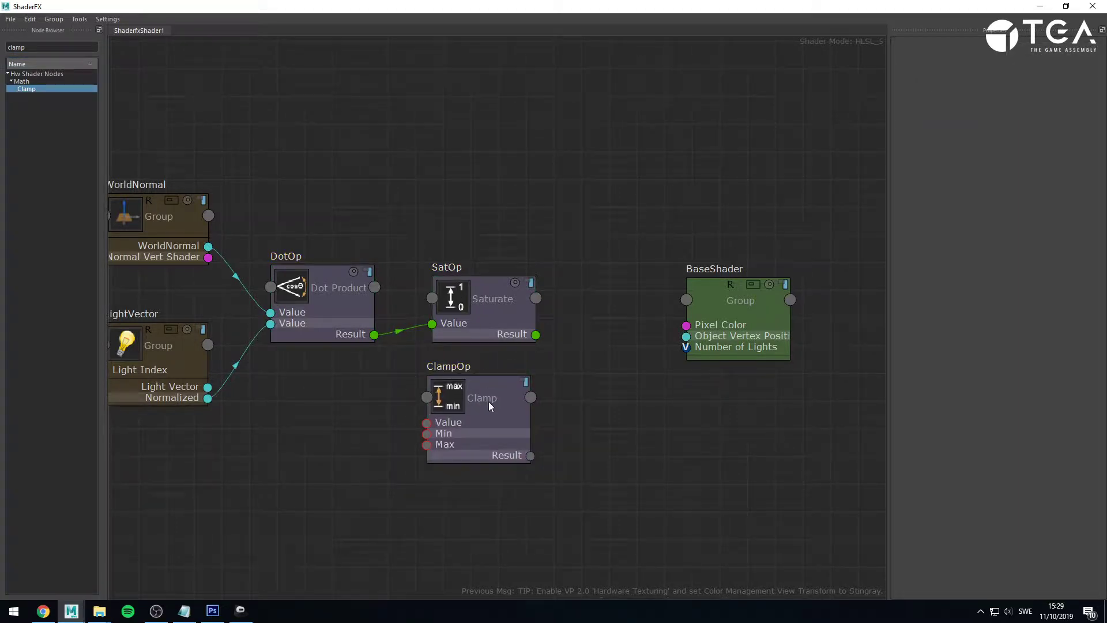
click(489, 406)
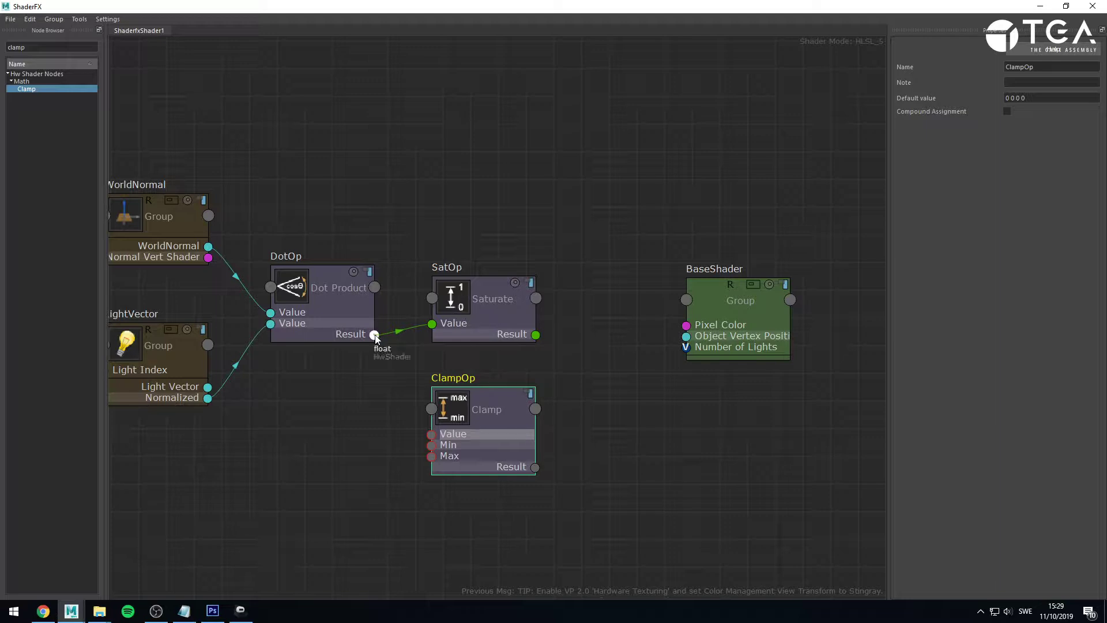
drag(408, 414, 432, 435)
Step: Compare the Saturate node with the Clamp node, and delete the Clamp node
click(487, 299)
drag(480, 298, 481, 297)
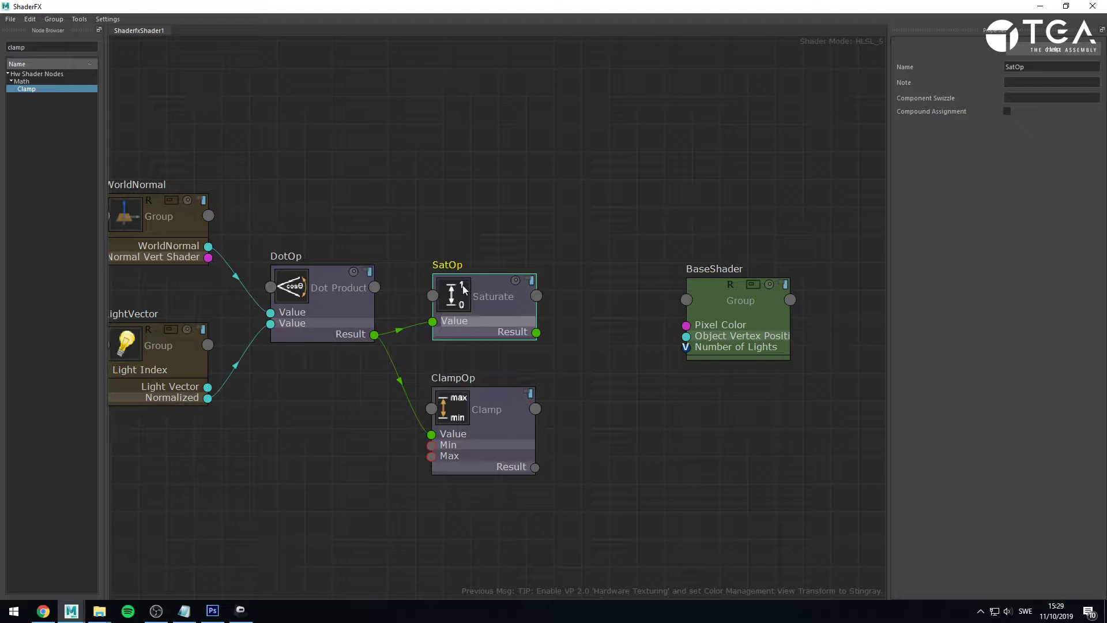
click(541, 336)
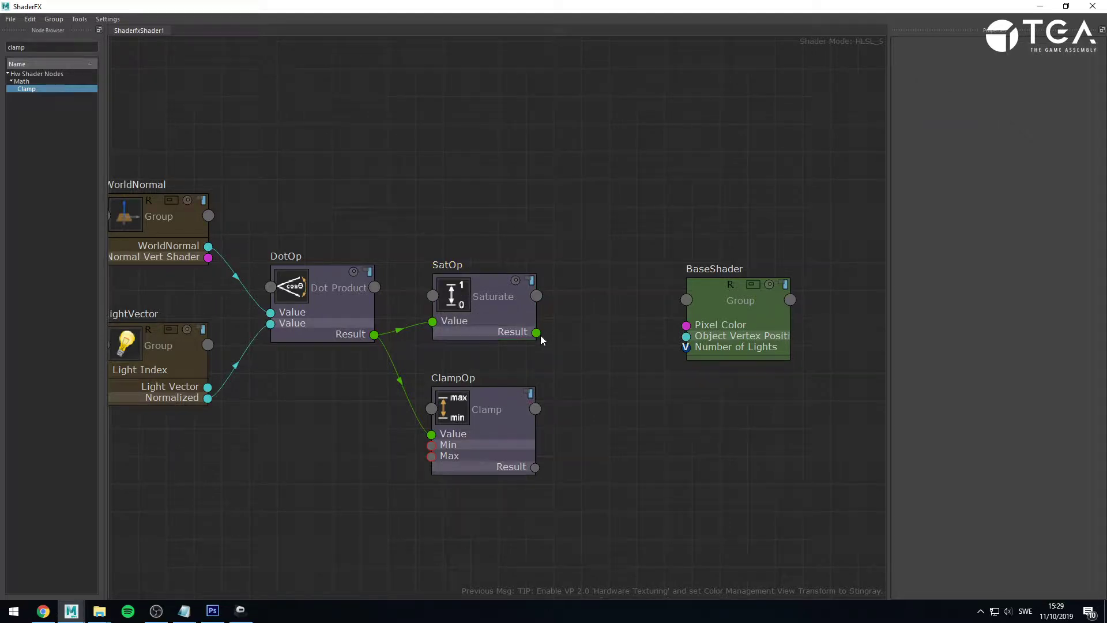
click(498, 394)
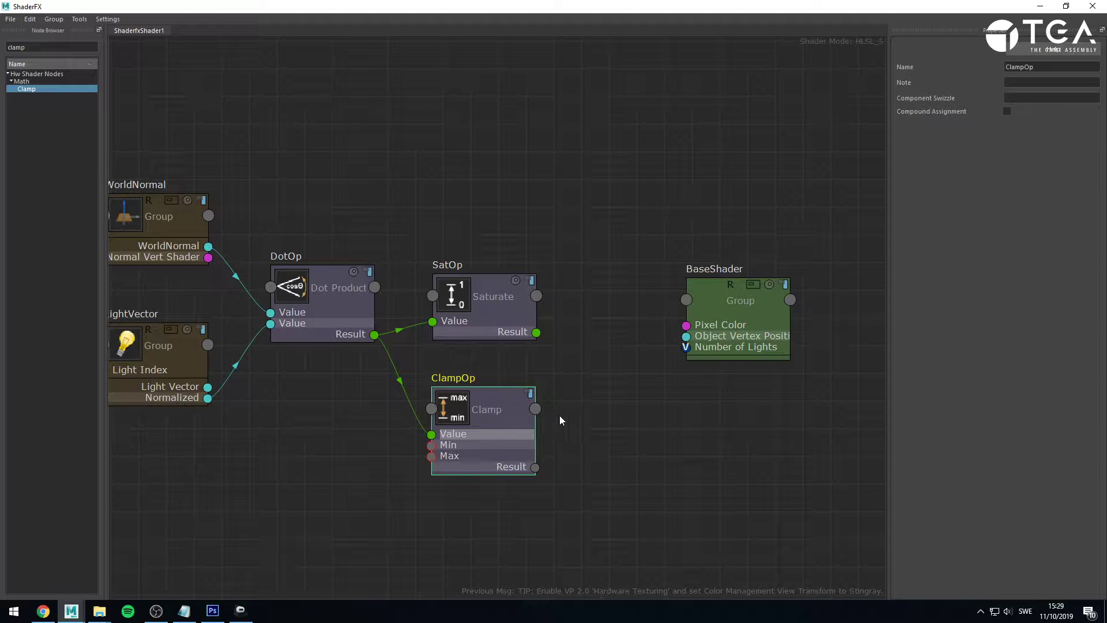
key(Delete)
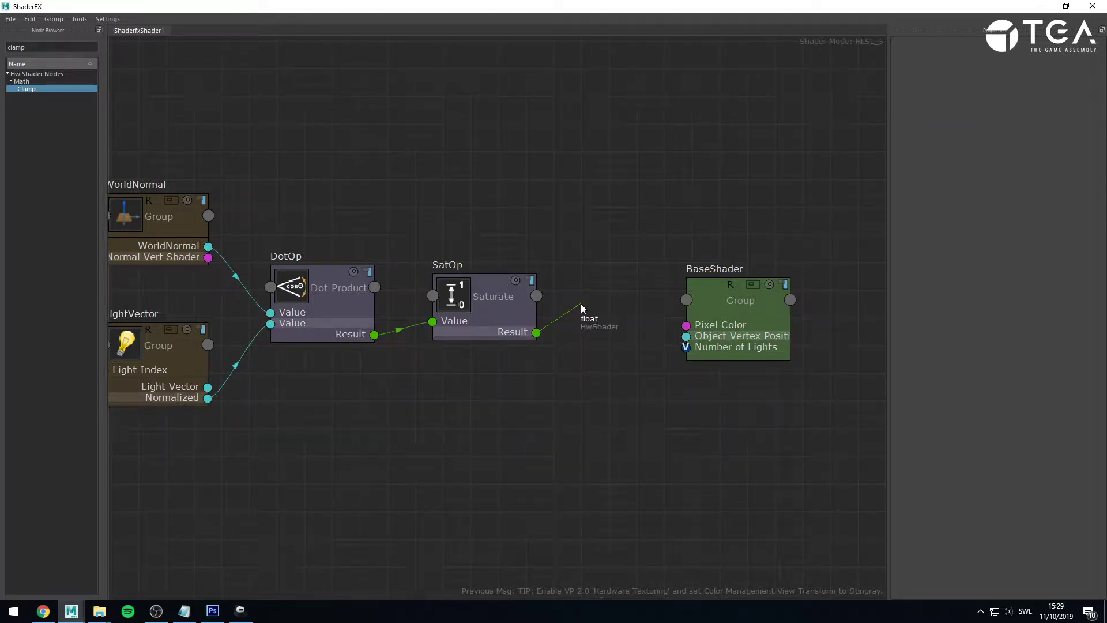
Step: Search the nodes for "const" and place a Vector Construct node between SatOp and BaseShader
drag(581, 303, 641, 347)
drag(43, 47, 2, 47)
text(const)
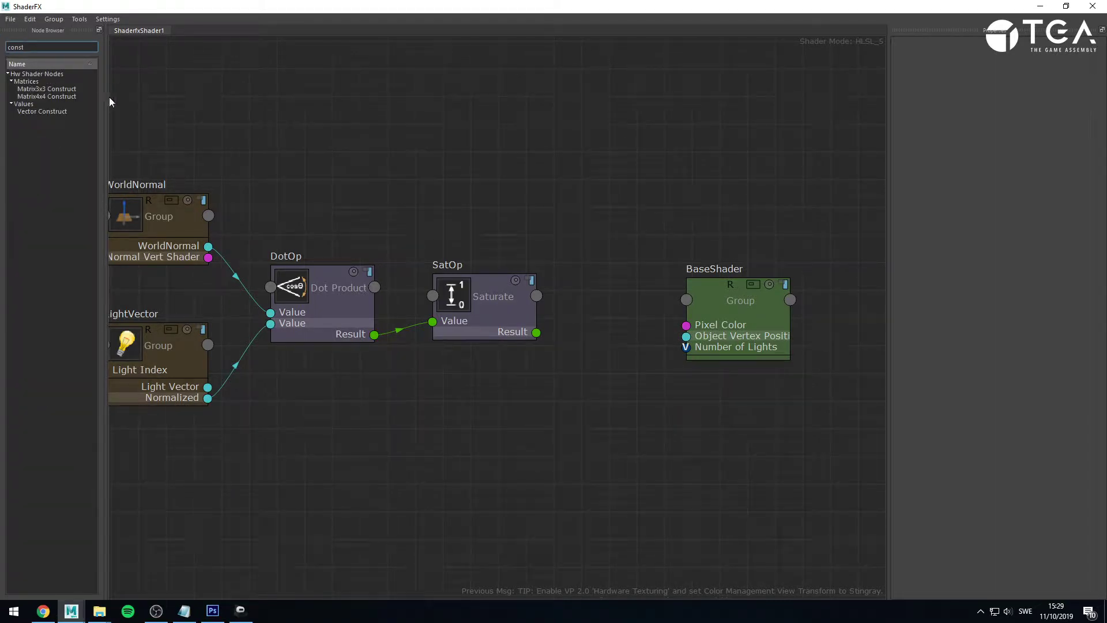
drag(50, 111, 607, 251)
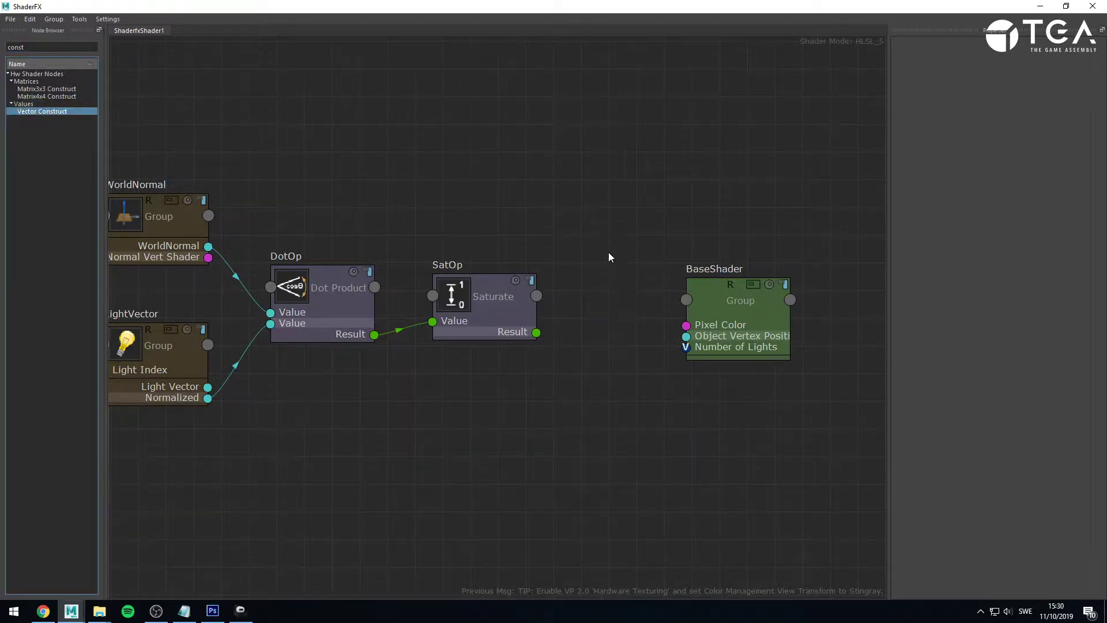
Step: Move BaseShader clear of the VectorConstruct node and position VectorConstruct between SatOp and BaseShader
middle_drag(709, 241, 573, 239)
click(585, 299)
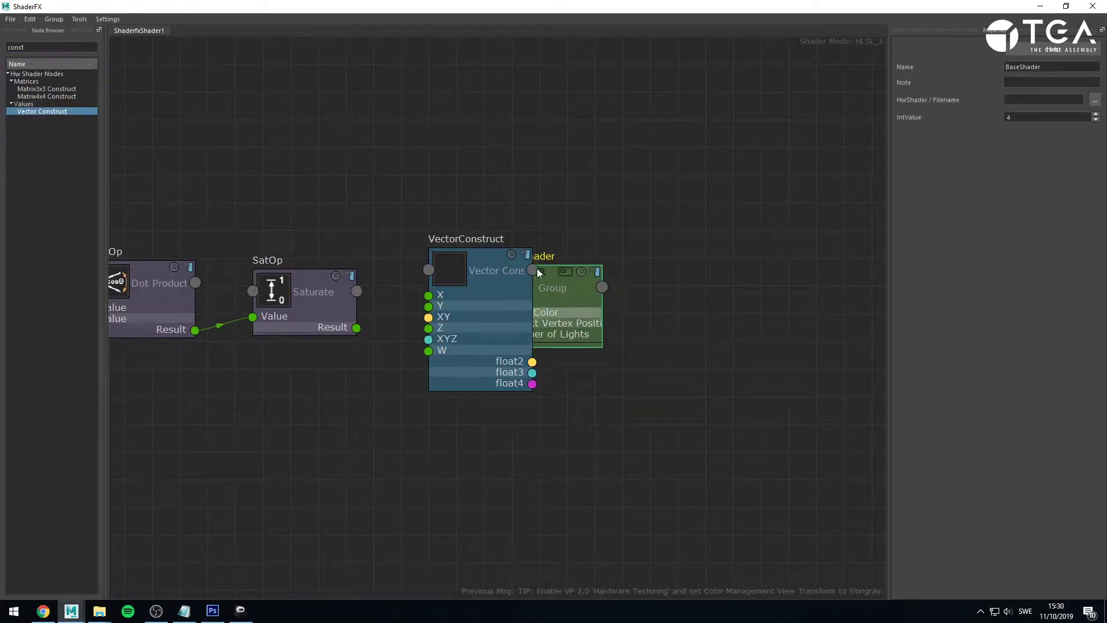
drag(570, 317, 639, 307)
drag(490, 316, 481, 309)
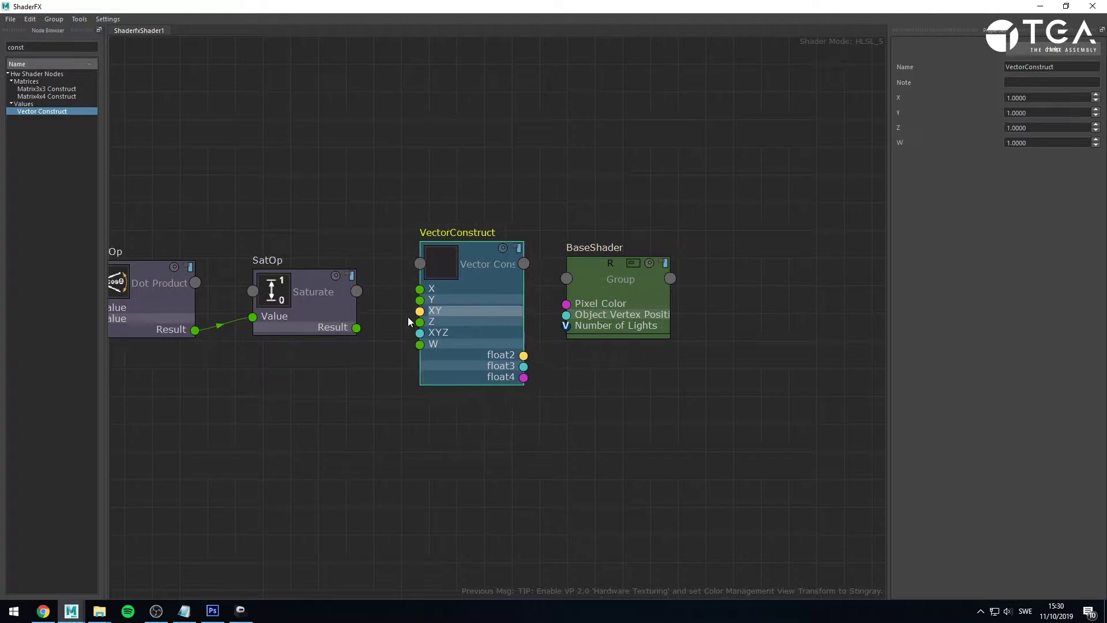
Step: Connect SatOp's Result to VectorConstruct's X, Y and Z inputs, and its float4 output to BaseShader's Pixel Color
drag(419, 290, 420, 289)
drag(357, 328, 420, 323)
drag(524, 378, 566, 304)
click(677, 451)
scroll(504, 171, down, 3)
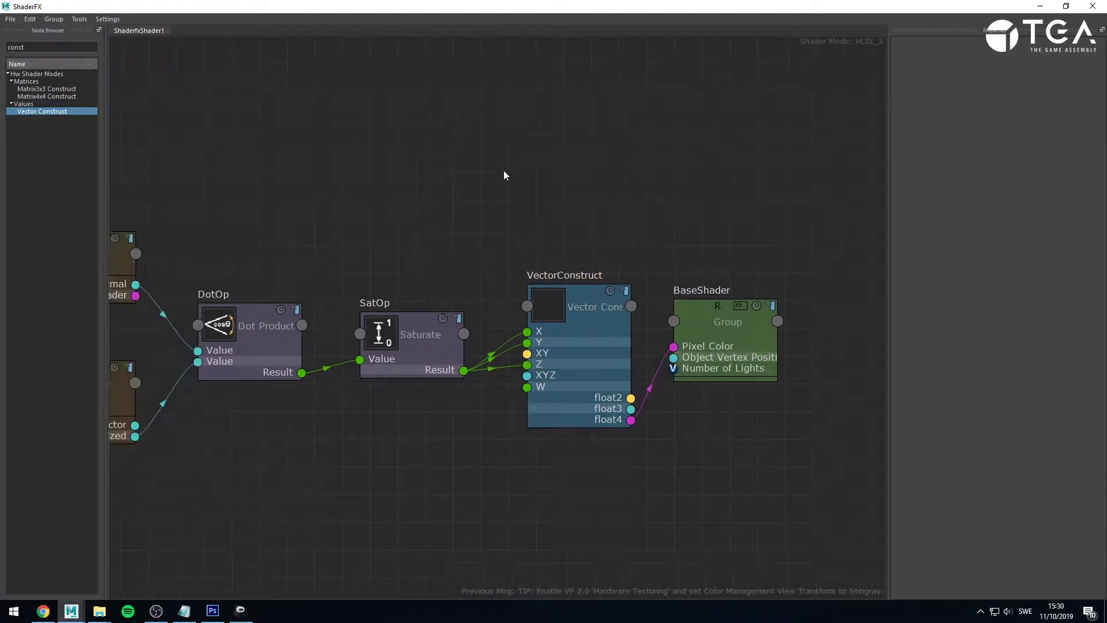
scroll(567, 172, up, 3)
Step: Minimize the ShaderFX window, clear the selection and light the viewport with the scene's lights
click(1040, 6)
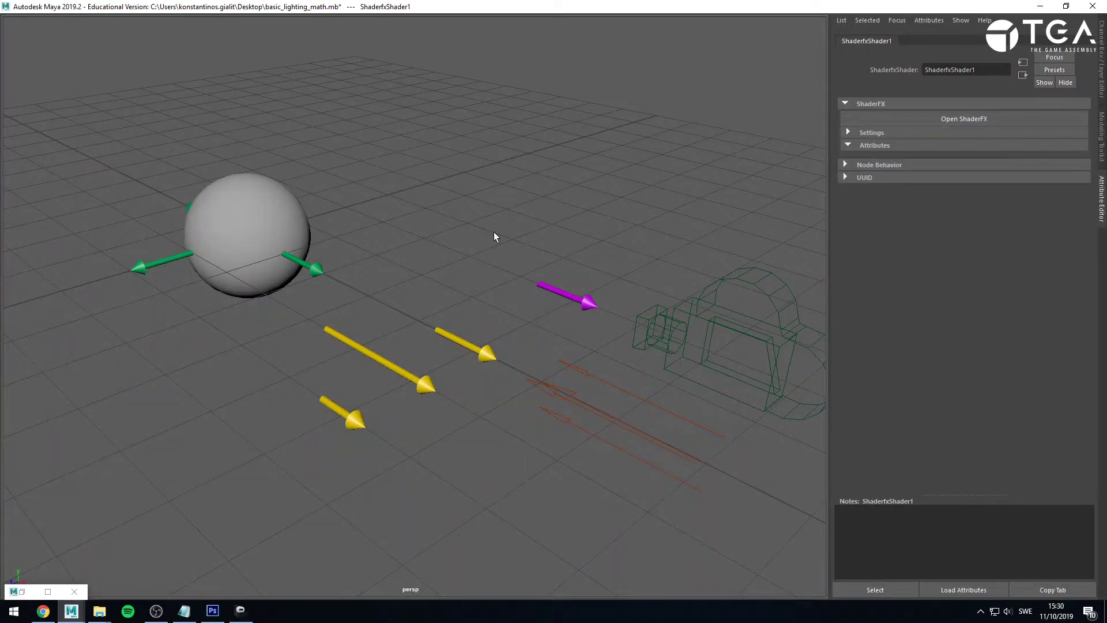
click(463, 157)
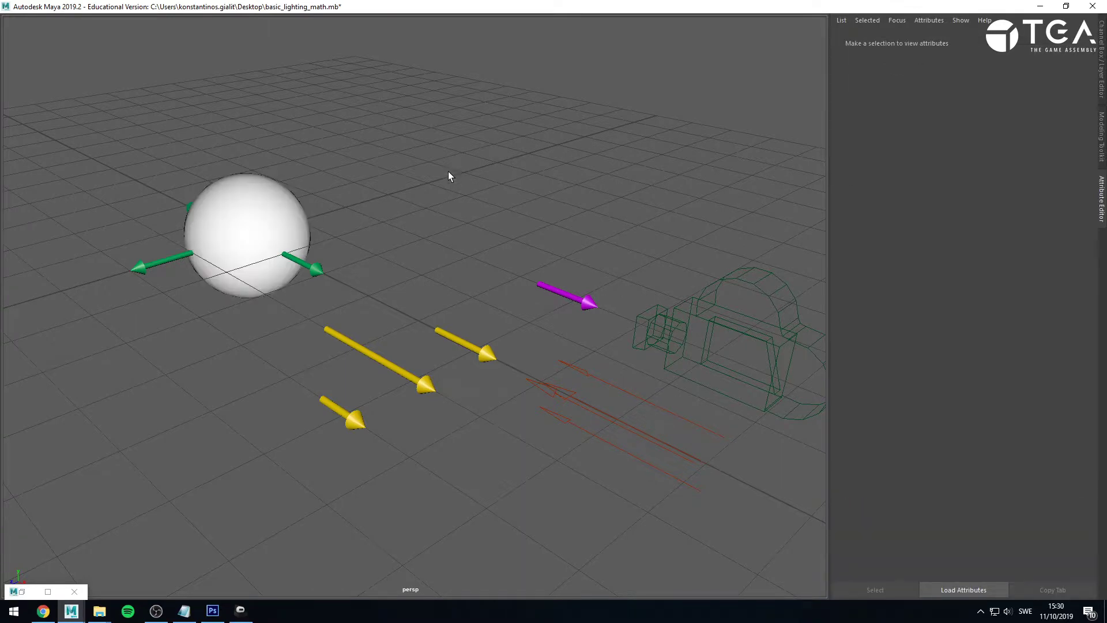
alt+drag(329, 234, 358, 248)
key(7)
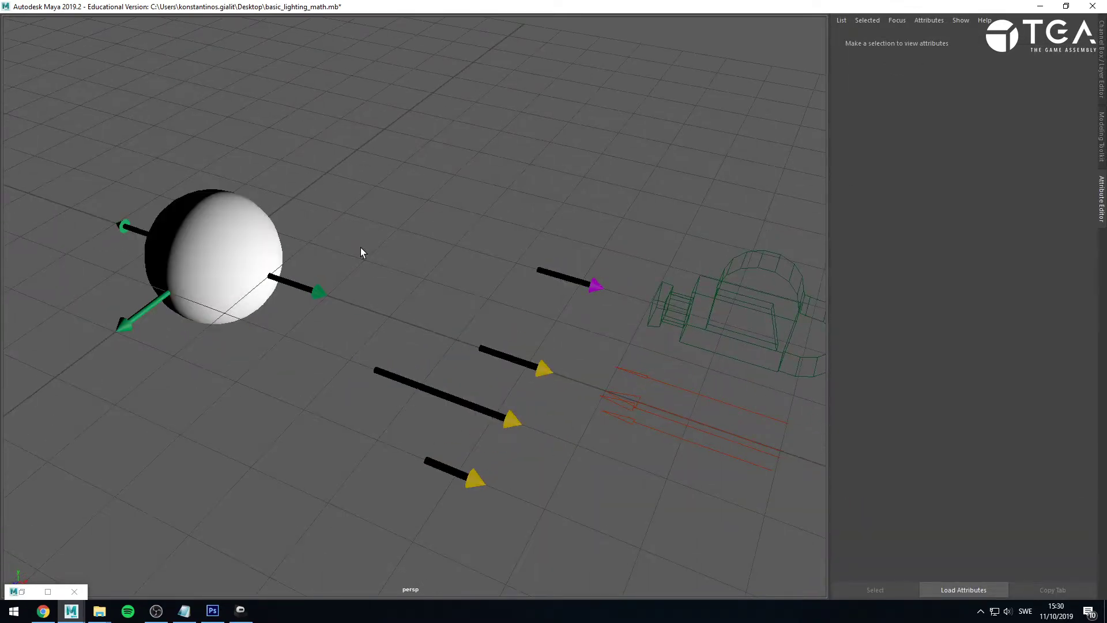
Step: Examine the sphere's shading relative to the directional light, comparing default lighting with the scene's lights
mouse_move(520, 407)
alt+mouse_down()
mouse_move(475, 407)
mouse_move(612, 368)
mouse_move(635, 374)
mouse_move(605, 392)
mouse_move(668, 311)
mouse_move(613, 354)
mouse_move(640, 361)
alt+mouse_up()
click(631, 352)
click(372, 284)
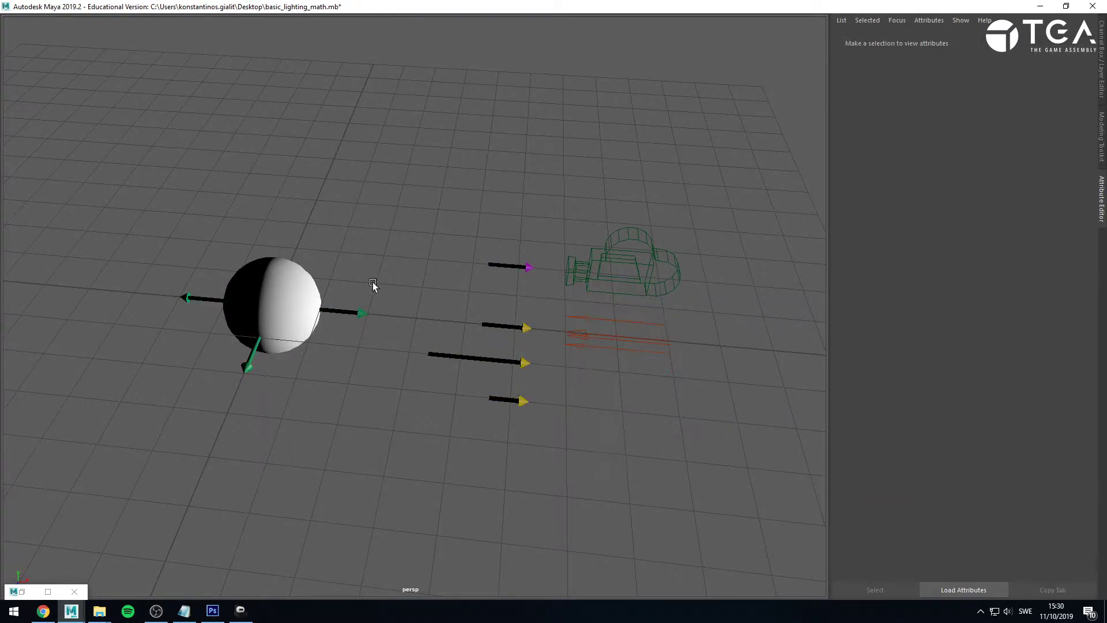
alt+drag(373, 285, 482, 260)
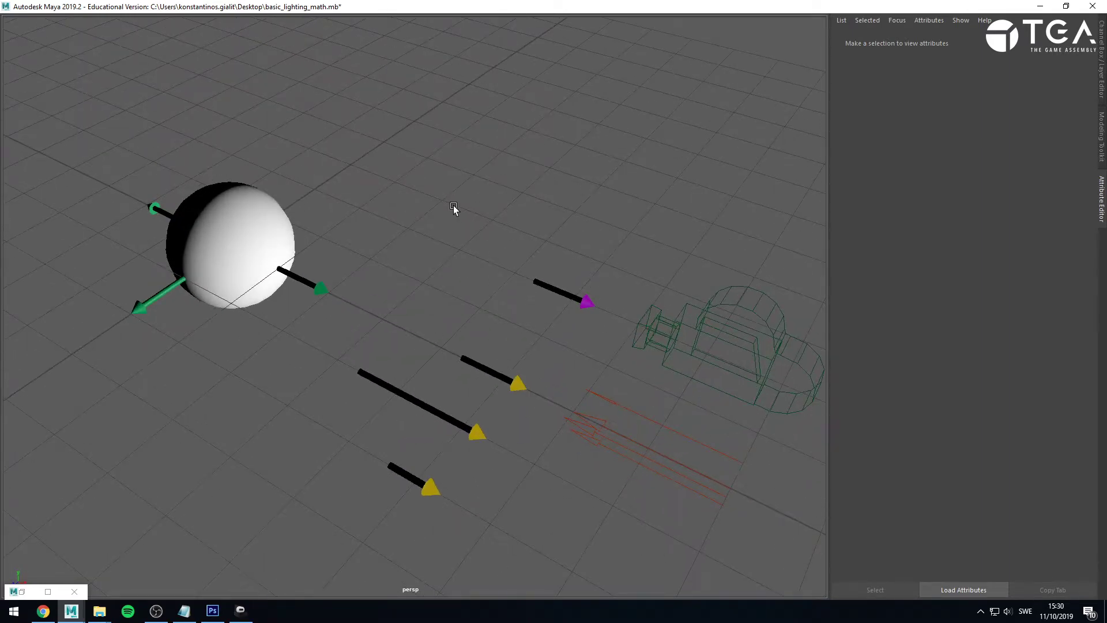
key(7)
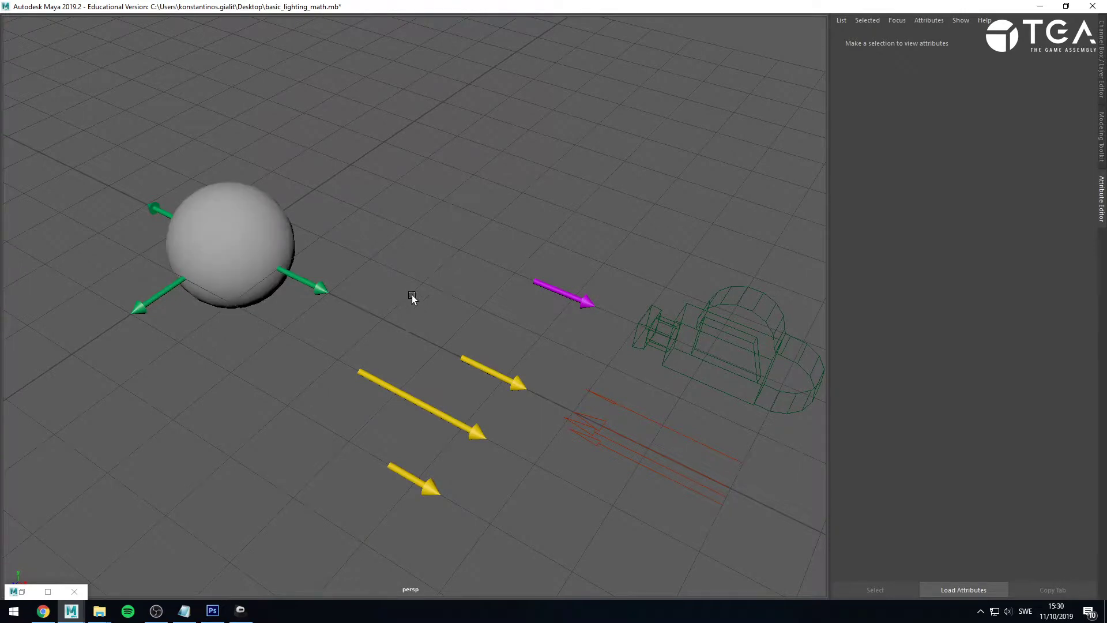
key(7)
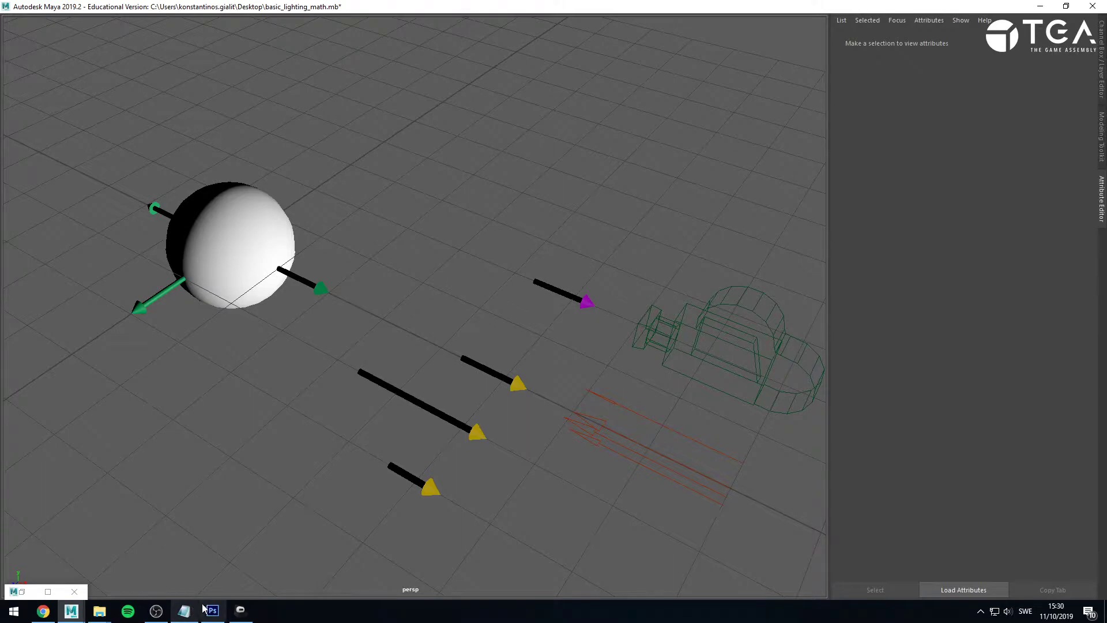
Step: Restore the ShaderFX window, select the DotOp node and shift it slightly upward
click(52, 591)
click(328, 310)
drag(316, 351, 314, 339)
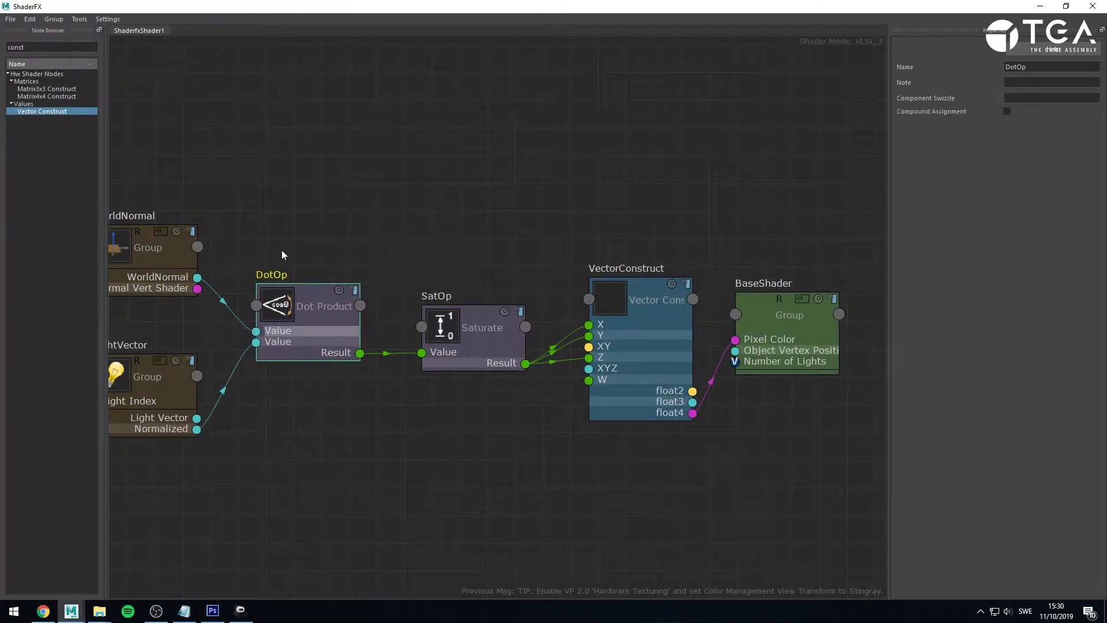
Step: Shift the DotOp node slightly downward, select the LightVector node and minimize the ShaderFX window
middle_drag(229, 223, 360, 271)
drag(429, 377, 429, 388)
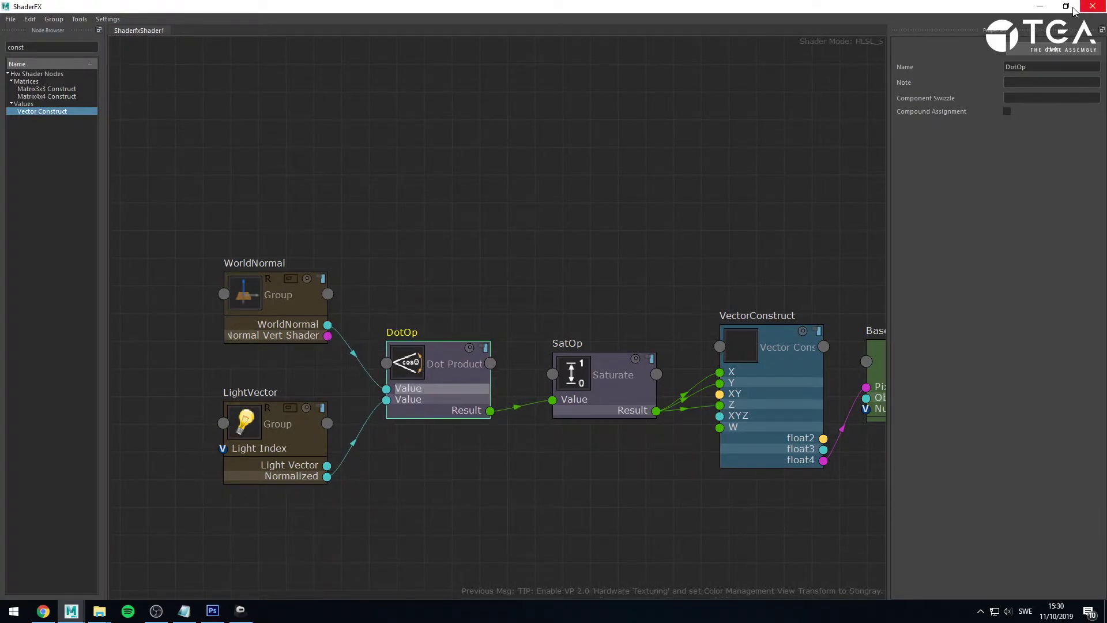
click(269, 320)
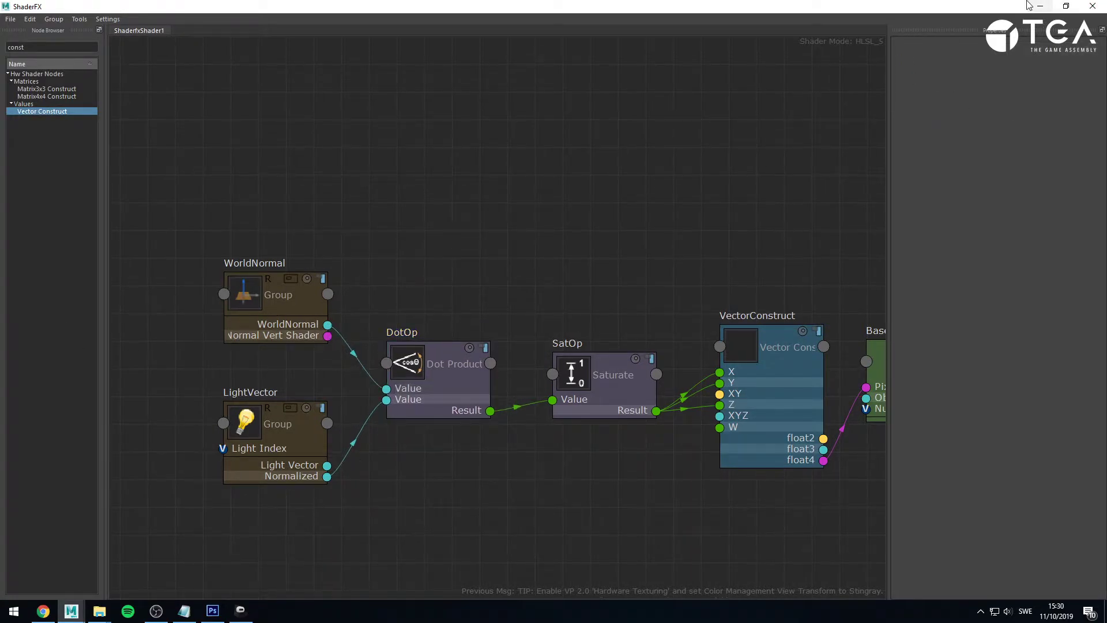
click(310, 462)
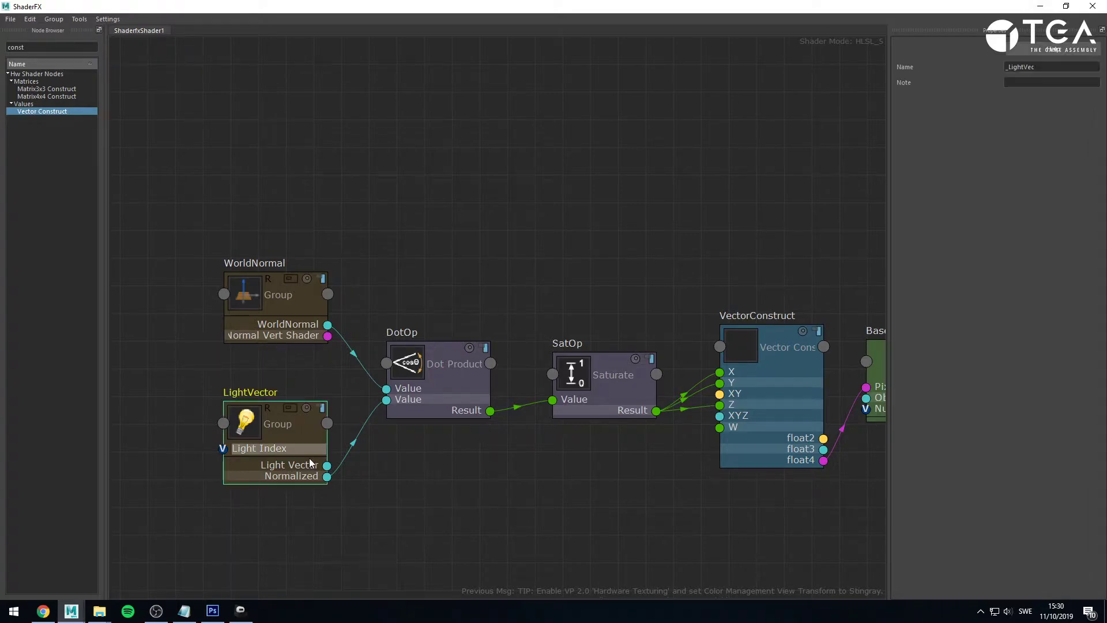
click(1041, 6)
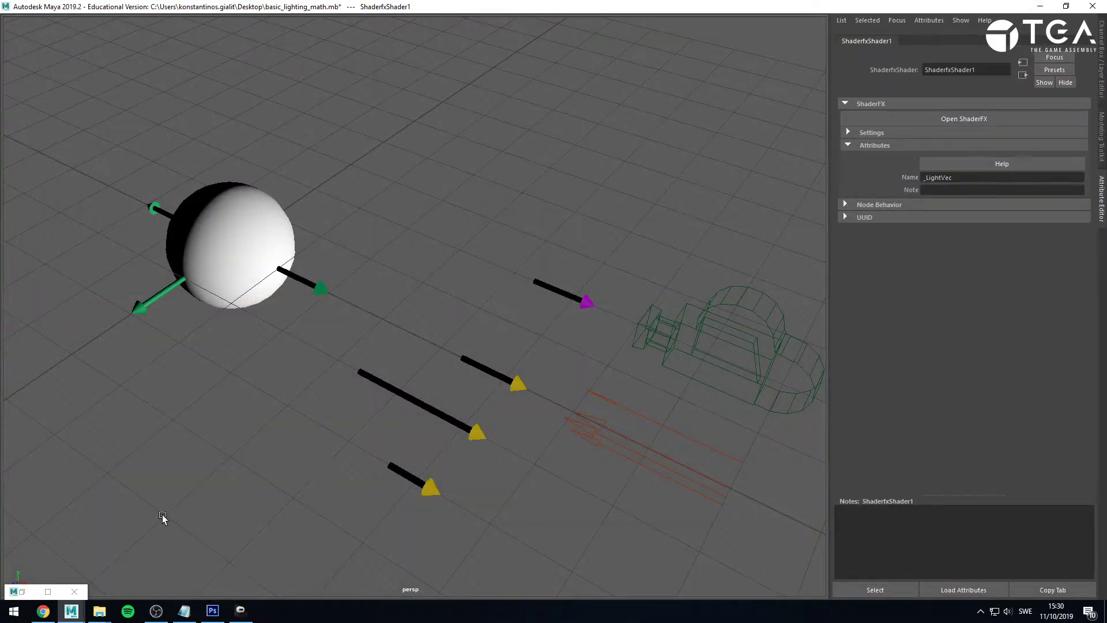
Step: Clear the selection and examine the sphere's lit side around its green normal arrow facing the light
click(48, 592)
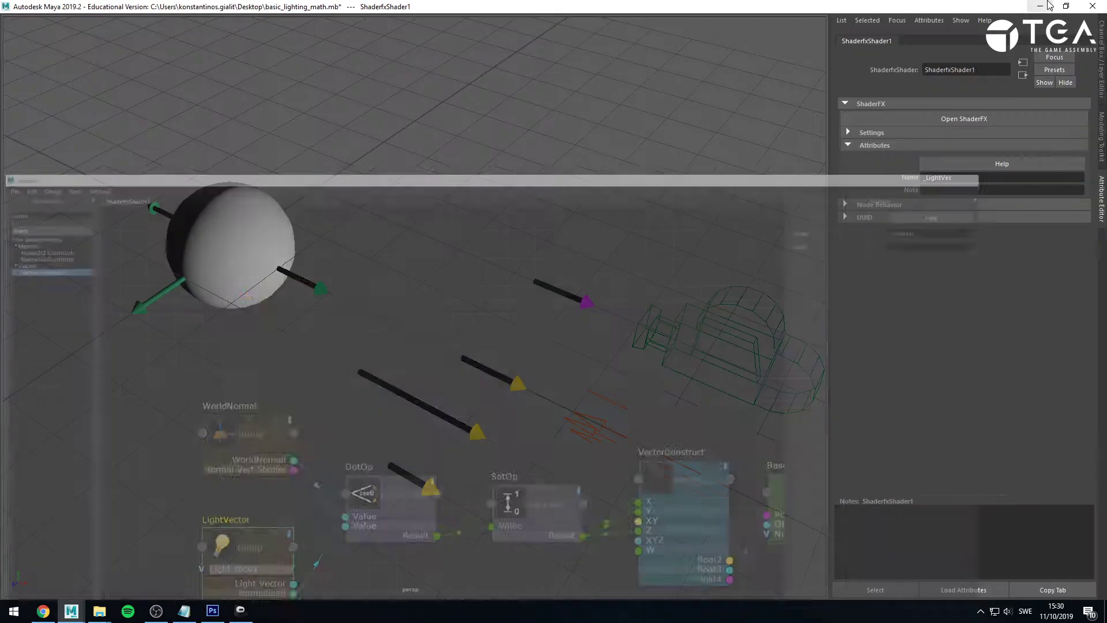
click(1040, 6)
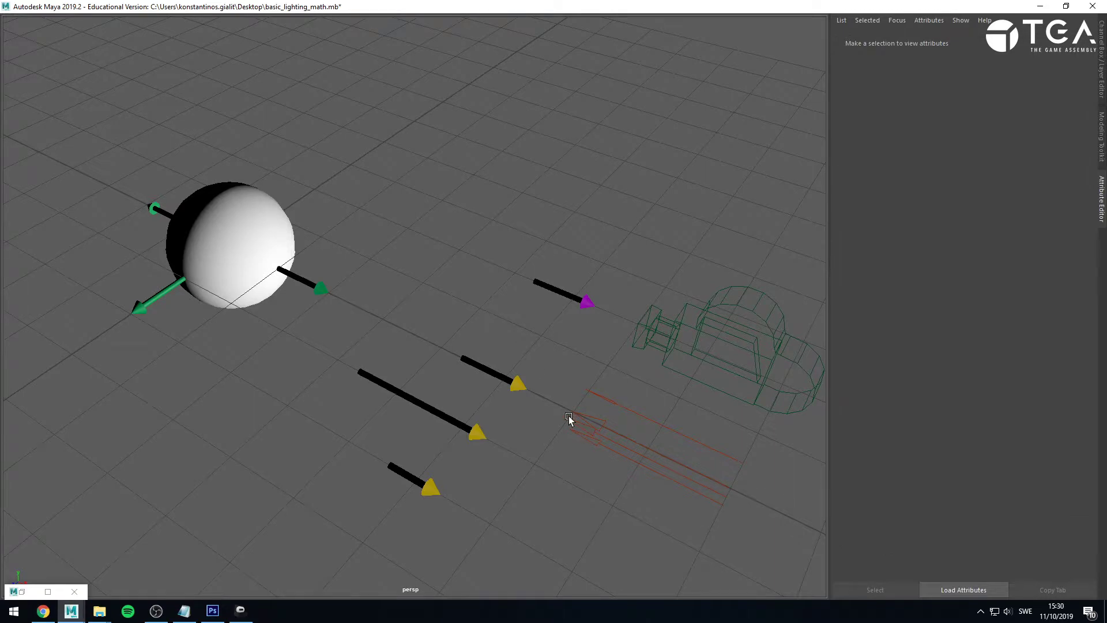
alt+right_drag(183, 233, 403, 309)
alt+drag(404, 309, 319, 250)
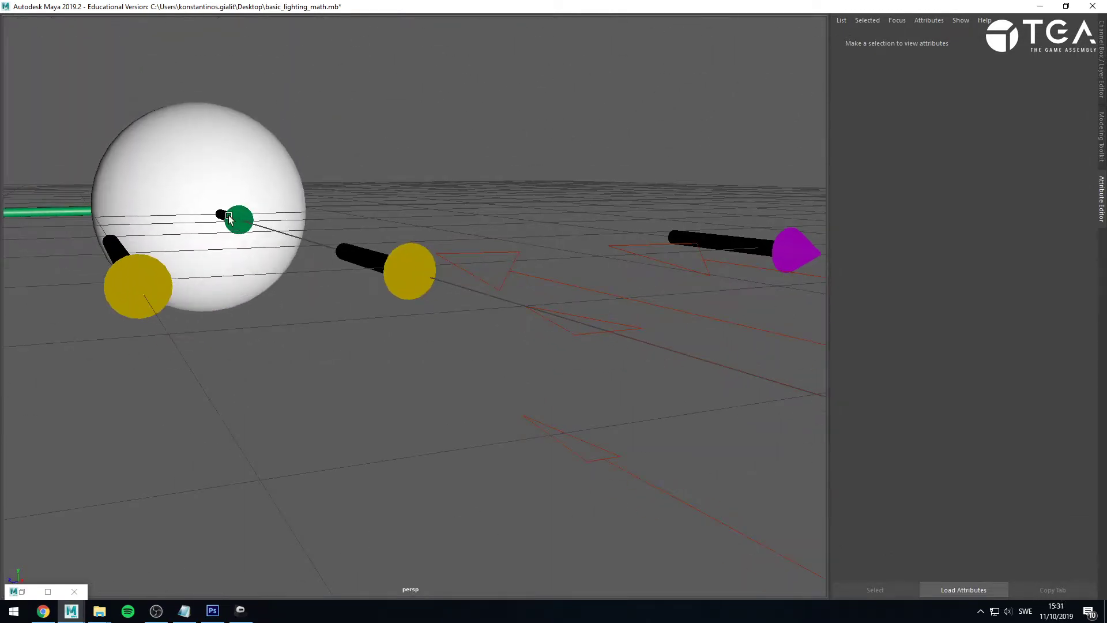
alt+drag(223, 240, 226, 274)
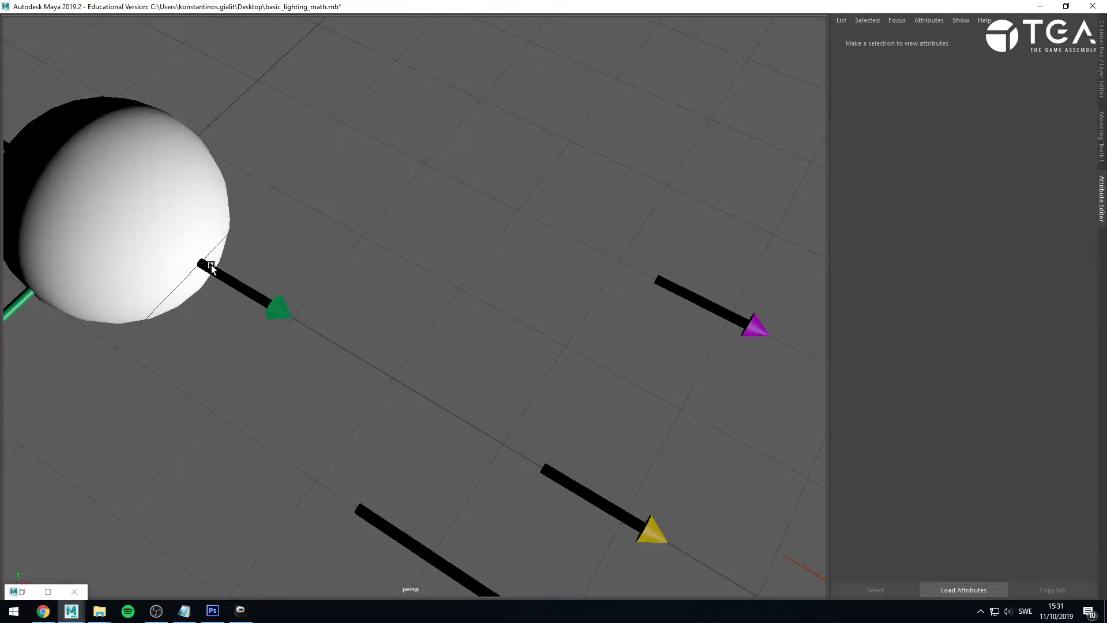
scroll(329, 337, down, 3)
Step: Try moving the yellow arrow nearest the light over to the green normal arrow on the sphere's lit side, and undo it
click(534, 431)
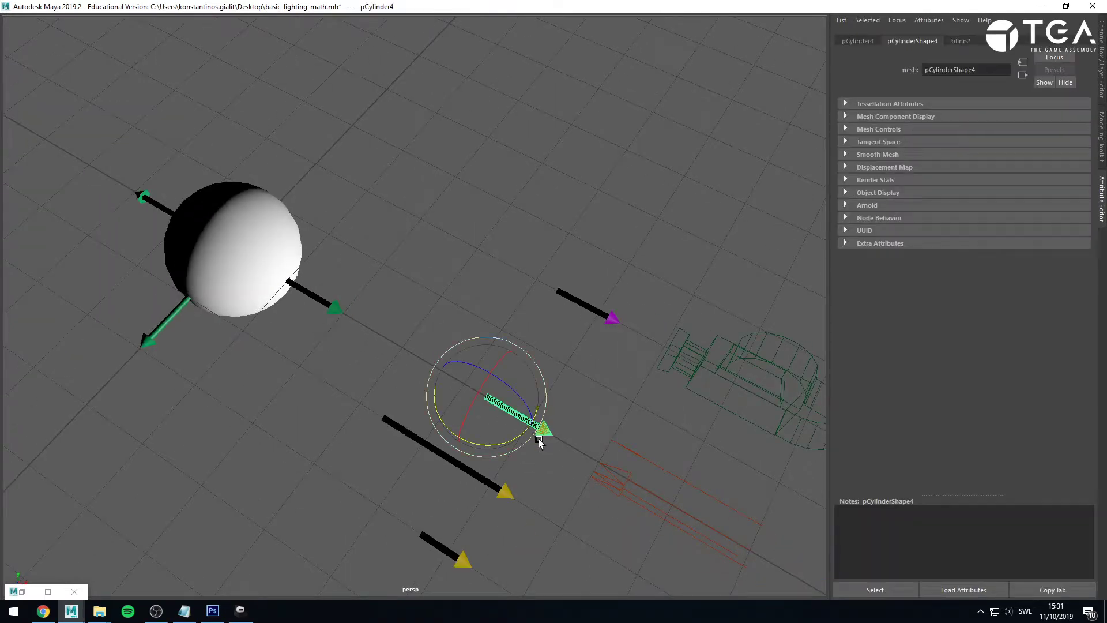
key(w)
middle_drag(532, 429, 325, 317)
key(ctrl+z)
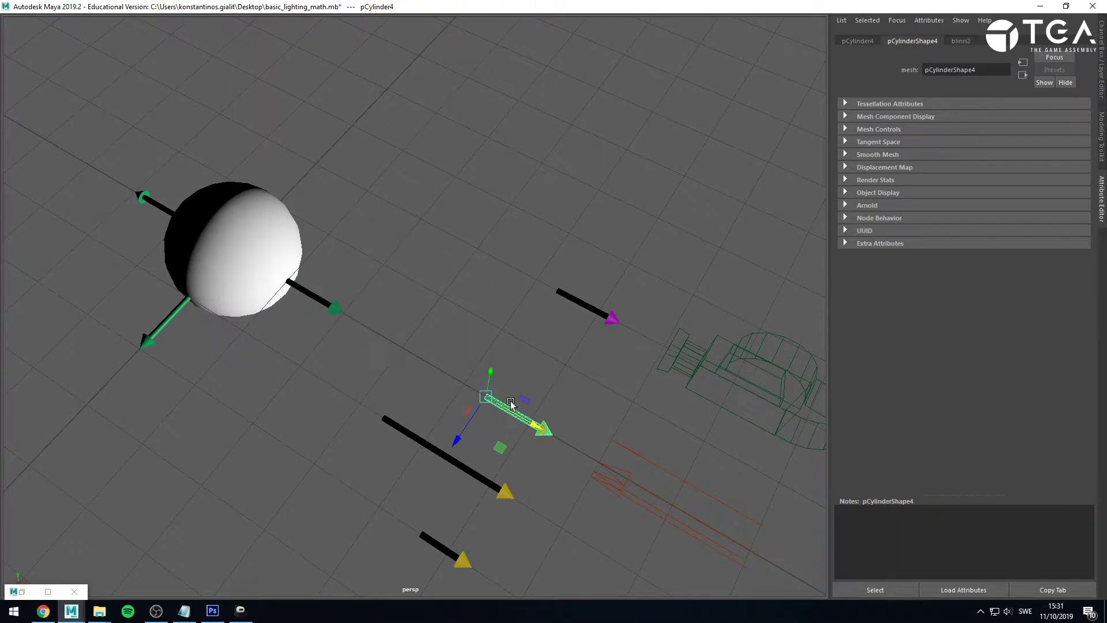
Step: Compare the direction of the yellow light arrow with the green normal arrow on the sphere's lit side
scroll(353, 249, down, 3)
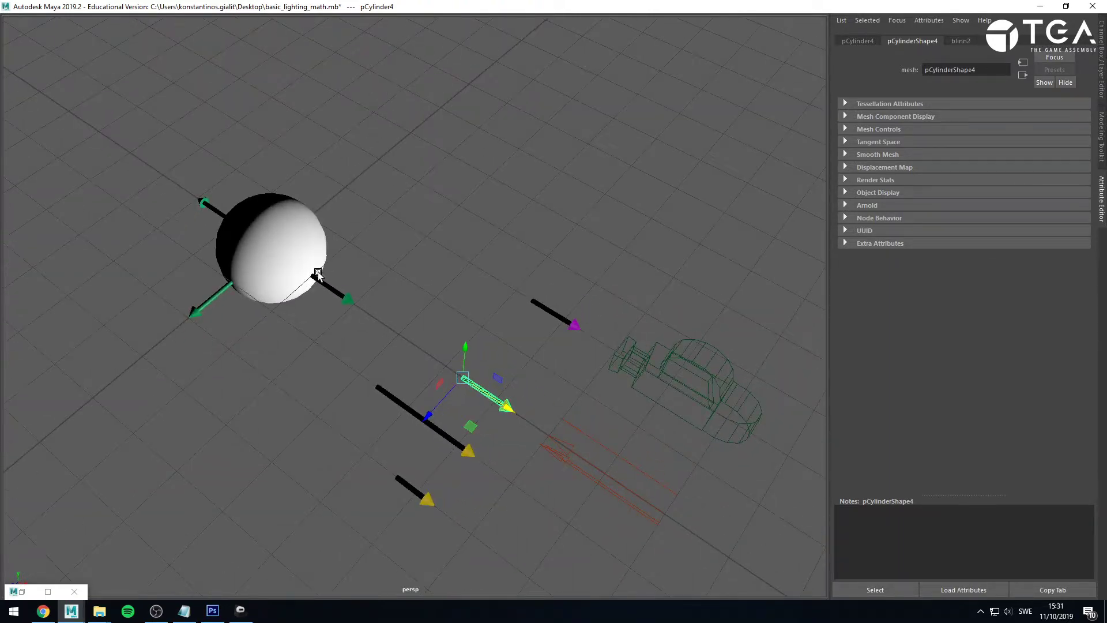
click(520, 393)
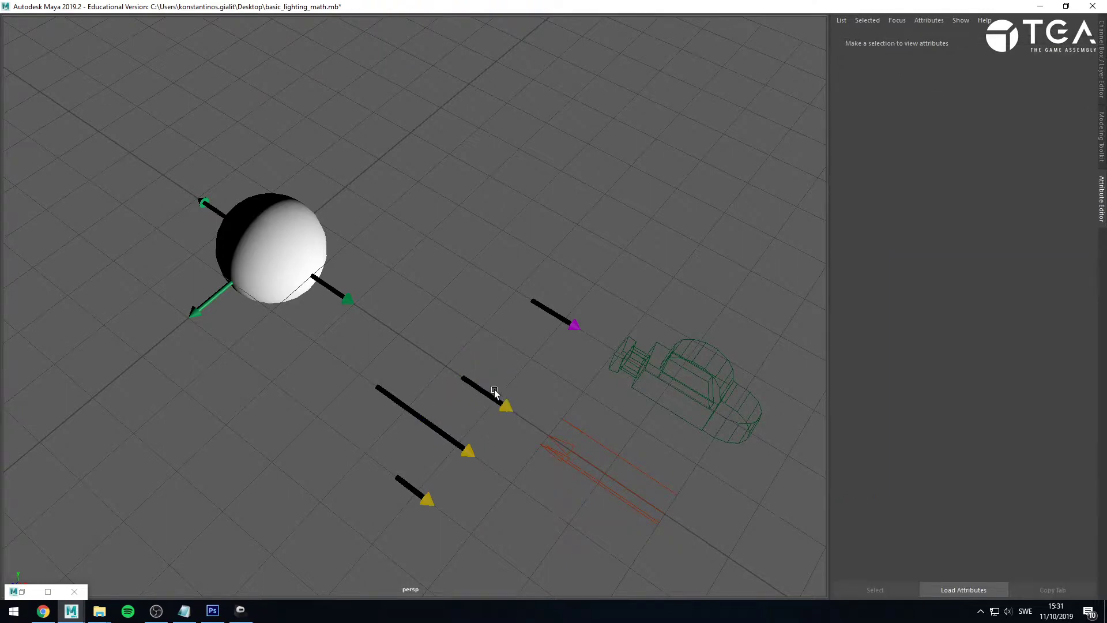
click(491, 391)
click(343, 298)
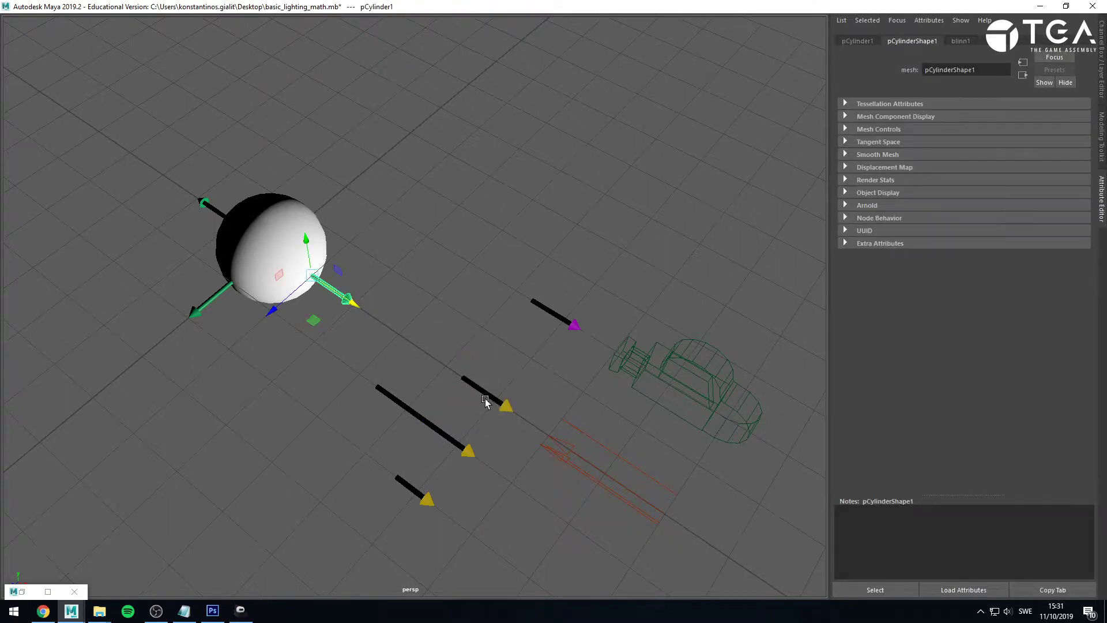
click(419, 334)
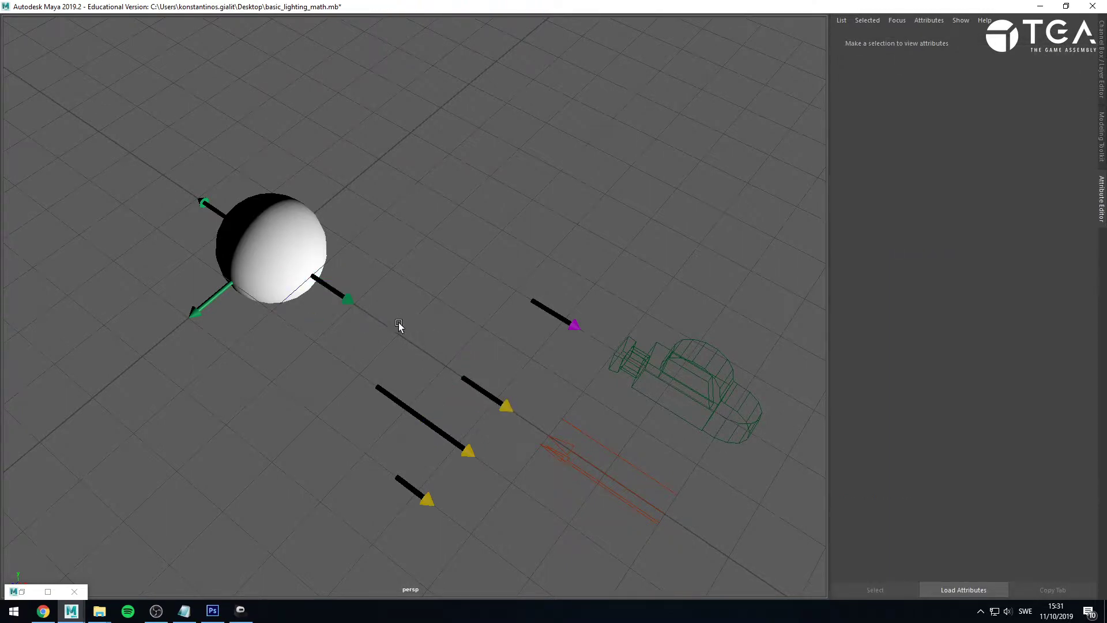
alt+right_drag(207, 225, 374, 287)
alt+drag(374, 287, 341, 248)
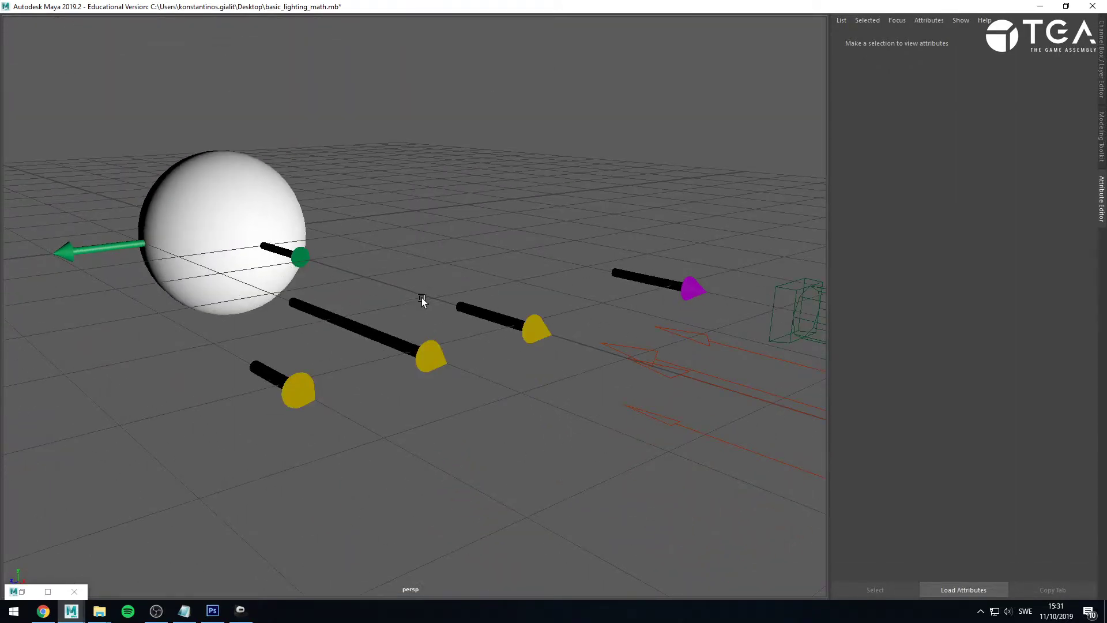
alt+right_drag(421, 298, 248, 236)
alt+drag(248, 236, 385, 341)
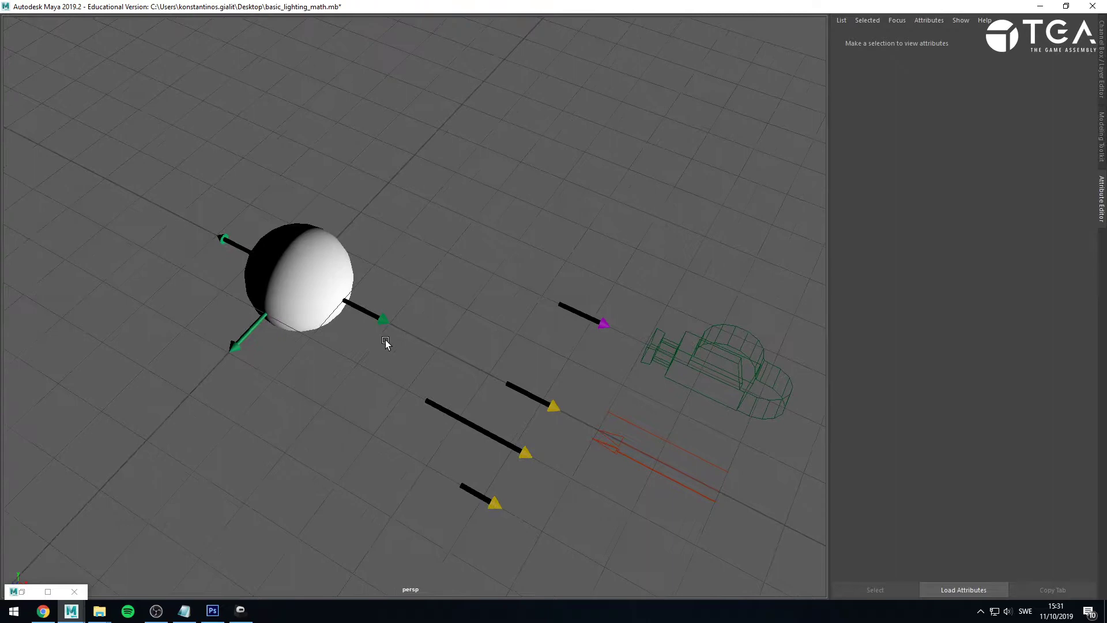
Step: Move the yellow arrow nearest the light to the sphere's light-dark boundary, close to the perpendicular green normal arrow
click(512, 386)
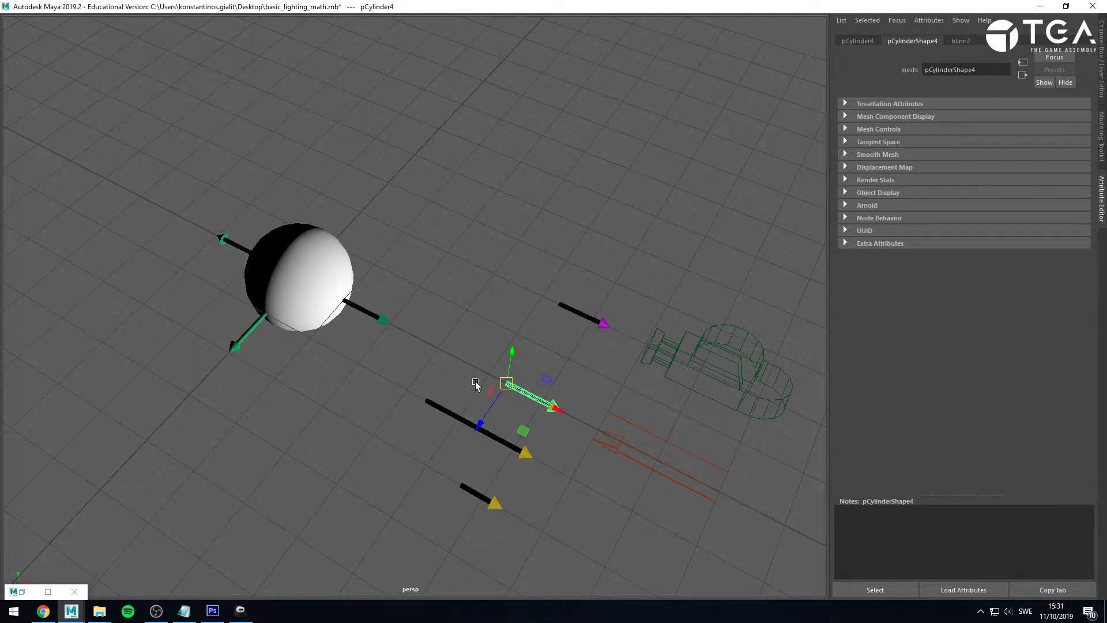
drag(507, 386, 262, 320)
alt+middle_drag(166, 321, 395, 401)
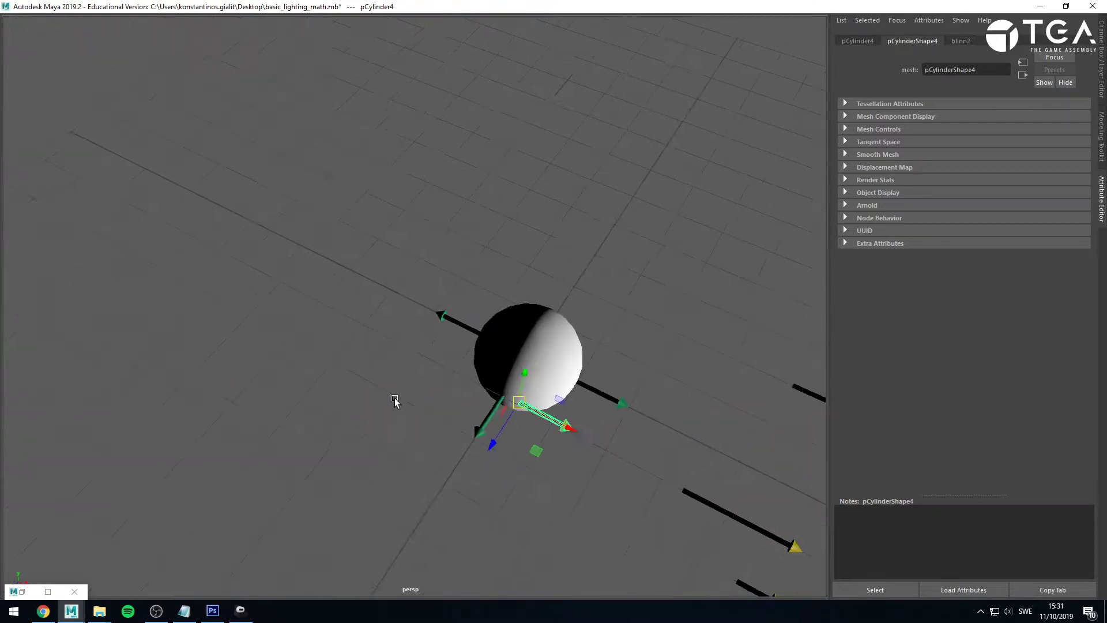
alt+right_drag(396, 400, 704, 486)
alt+middle_drag(651, 462, 380, 232)
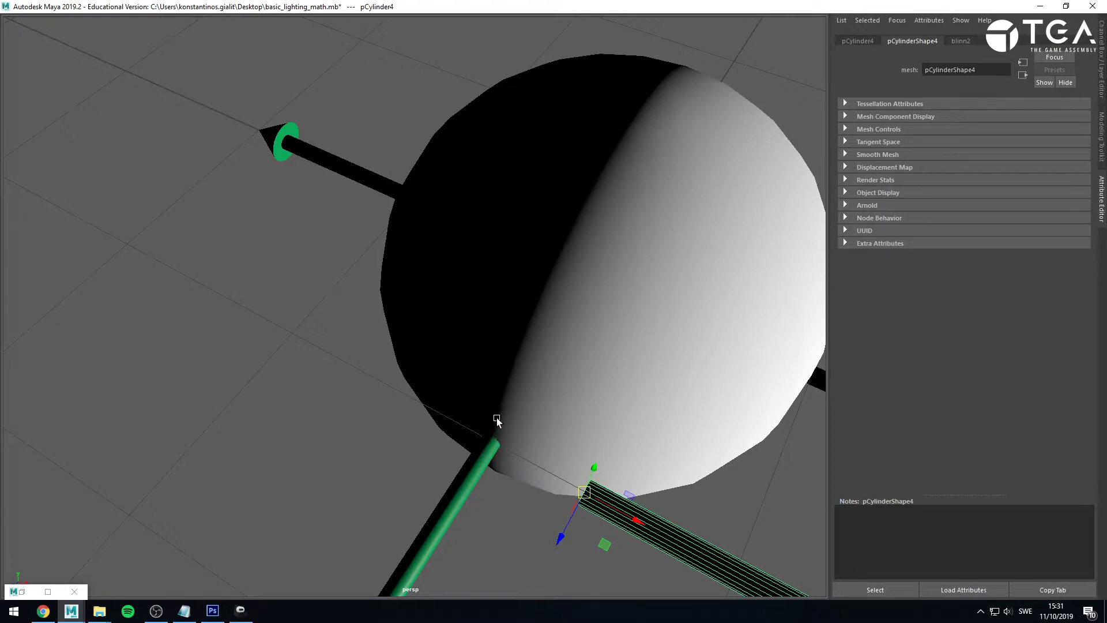
alt+drag(686, 453, 694, 375)
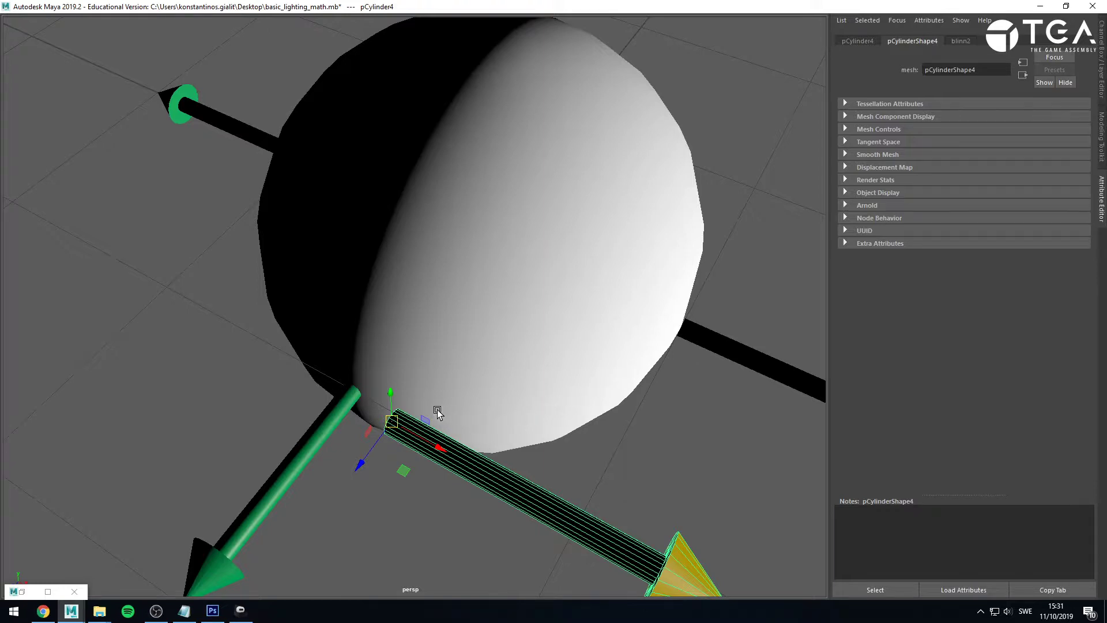
drag(421, 441, 378, 415)
Step: Move the same yellow arrow to the sphere's dark side, parallel to the green normal arrow facing away from the light
alt+right_drag(412, 431, 260, 428)
middle_drag(309, 445, 598, 455)
alt+right_drag(598, 455, 422, 359)
drag(690, 413, 370, 286)
click(486, 419)
alt+drag(424, 404, 267, 309)
alt+right_drag(267, 309, 406, 325)
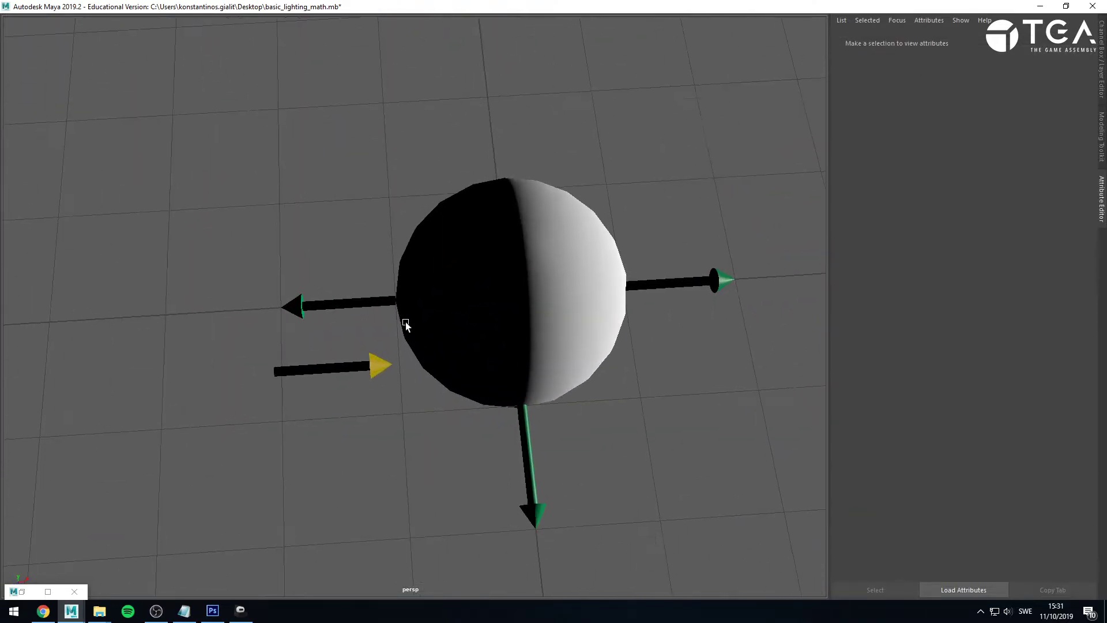
click(377, 367)
drag(378, 367, 398, 367)
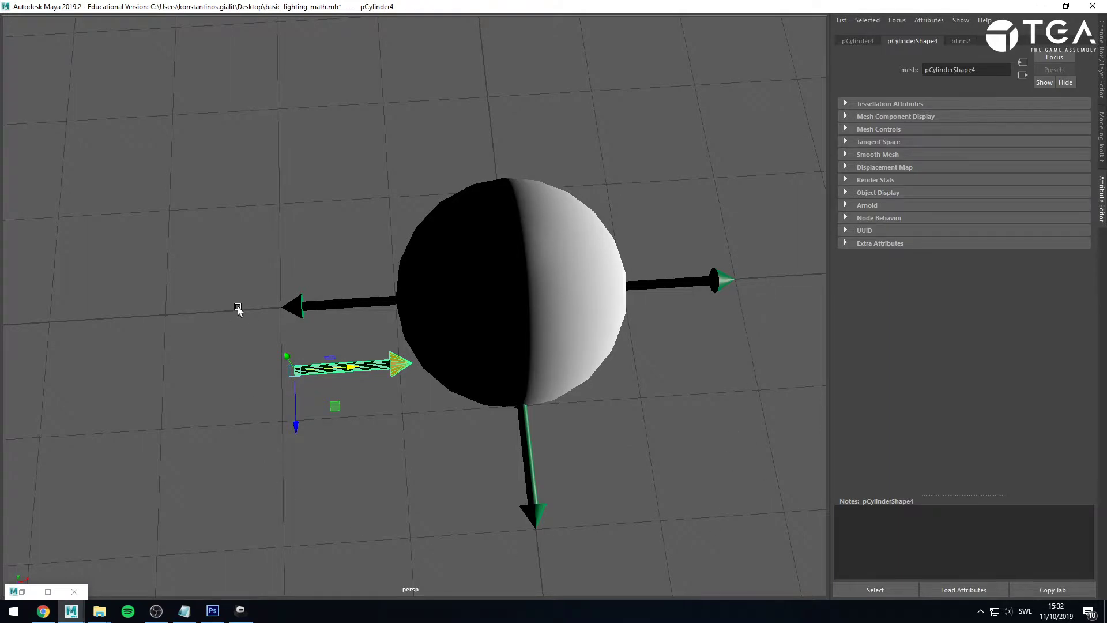
Step: Review the ShaderFX node network, undo the yellow arrow's moves back to its original place and clear the selection
click(29, 592)
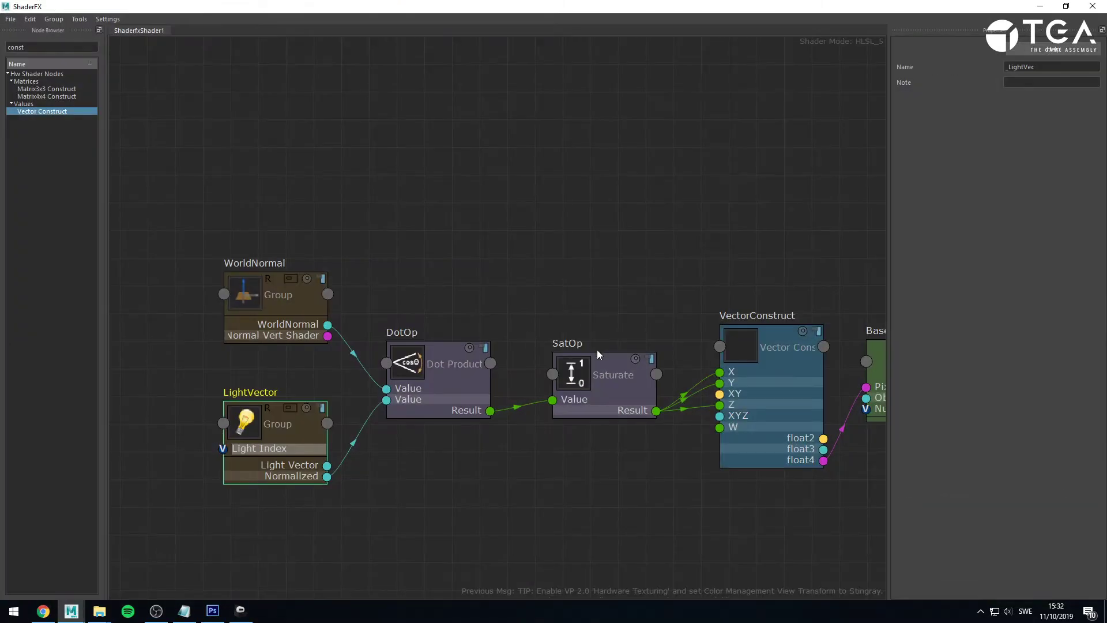
click(1040, 5)
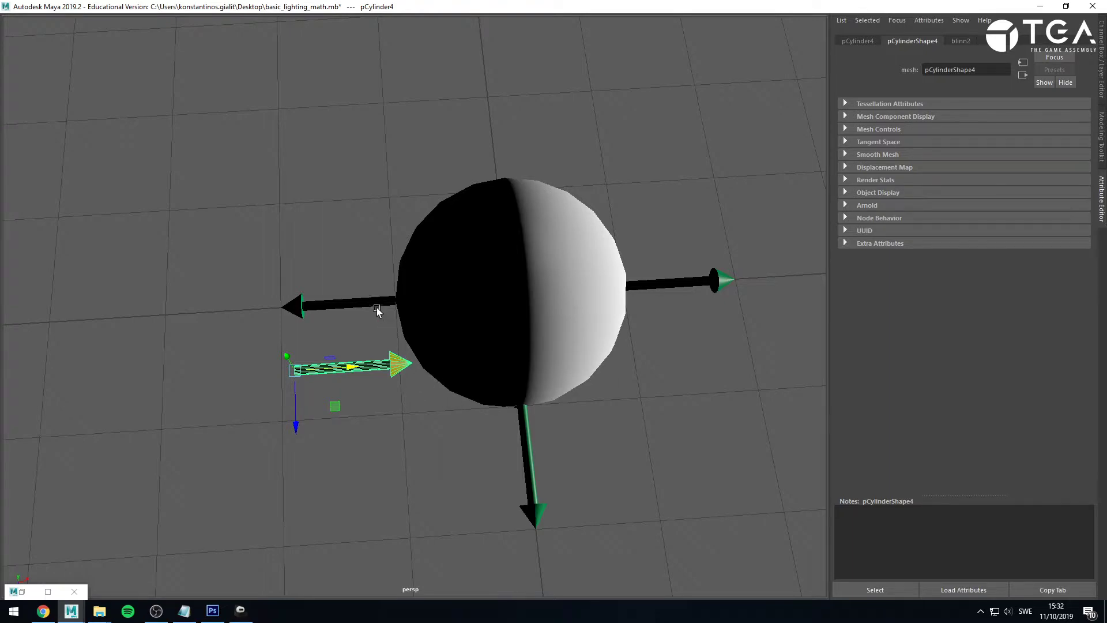
alt+drag(602, 431, 426, 332)
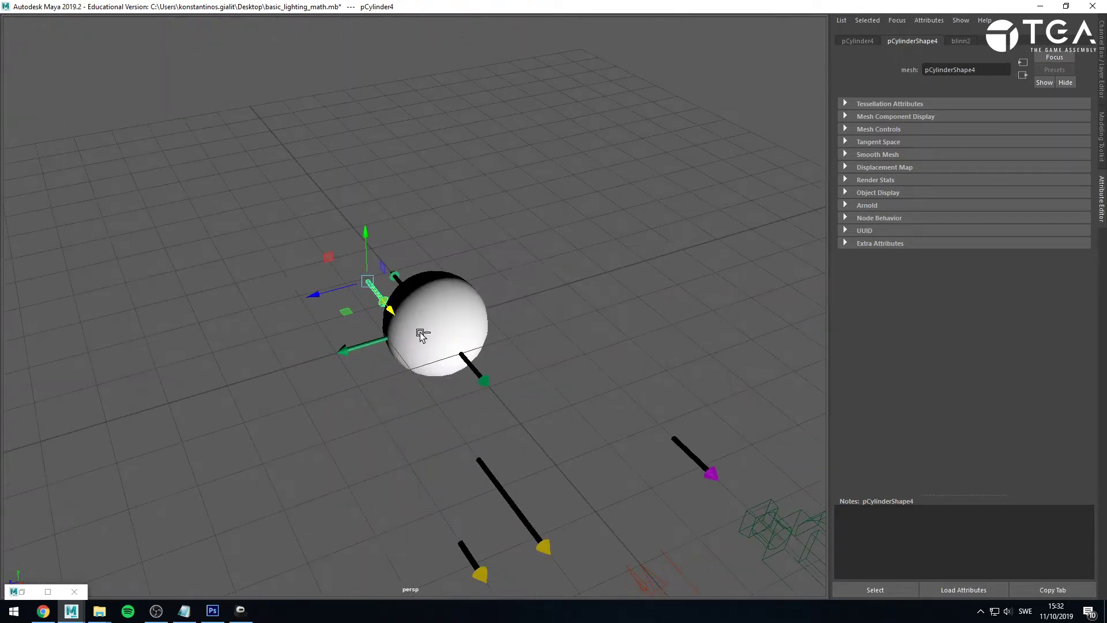
click(459, 360)
key(ctrl+z)
key(ctrl+z)
key(ctrl+z)
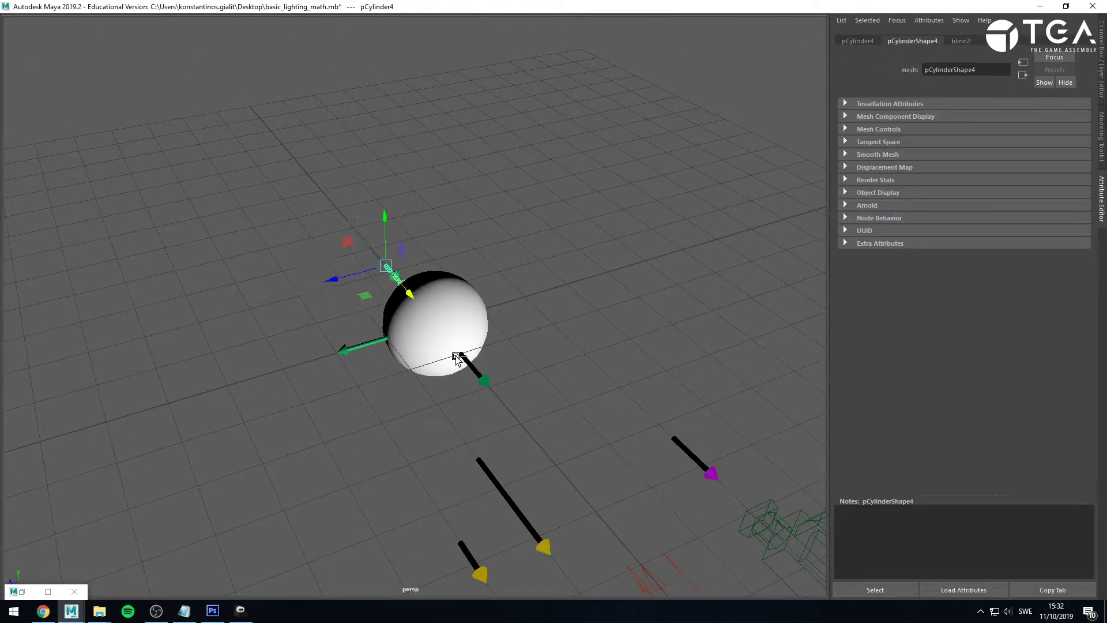
click(546, 445)
Step: Switch the viewport from the scene's lights back to textured shading with default lighting
alt+middle_drag(547, 445, 536, 341)
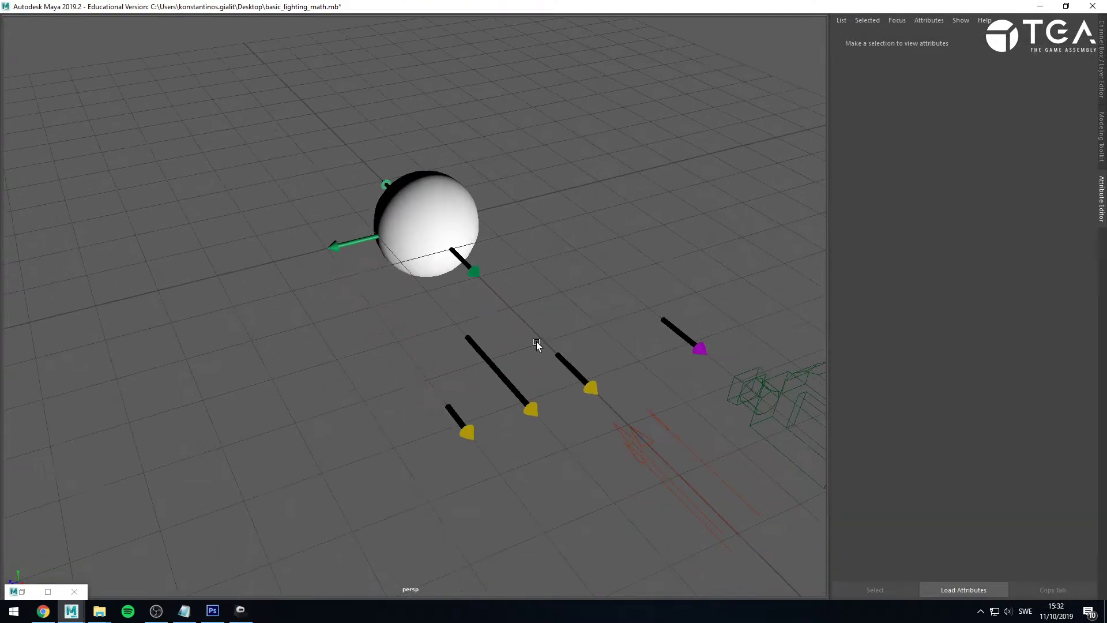
scroll(598, 385, up, 4)
alt+drag(596, 385, 654, 403)
alt+middle_drag(654, 403, 514, 345)
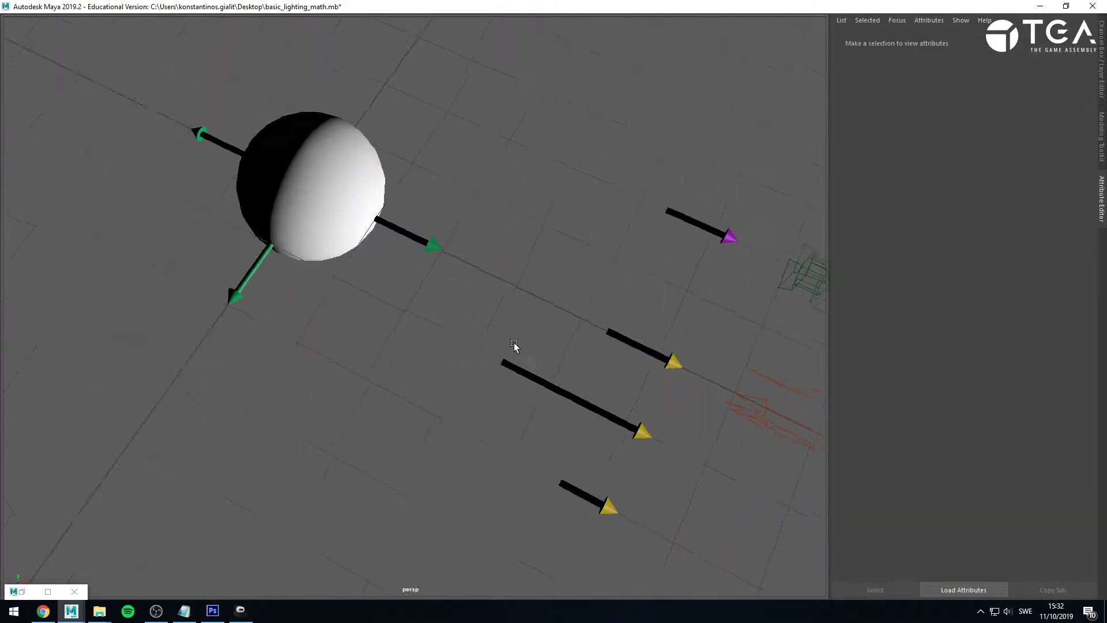
alt+drag(513, 345, 466, 312)
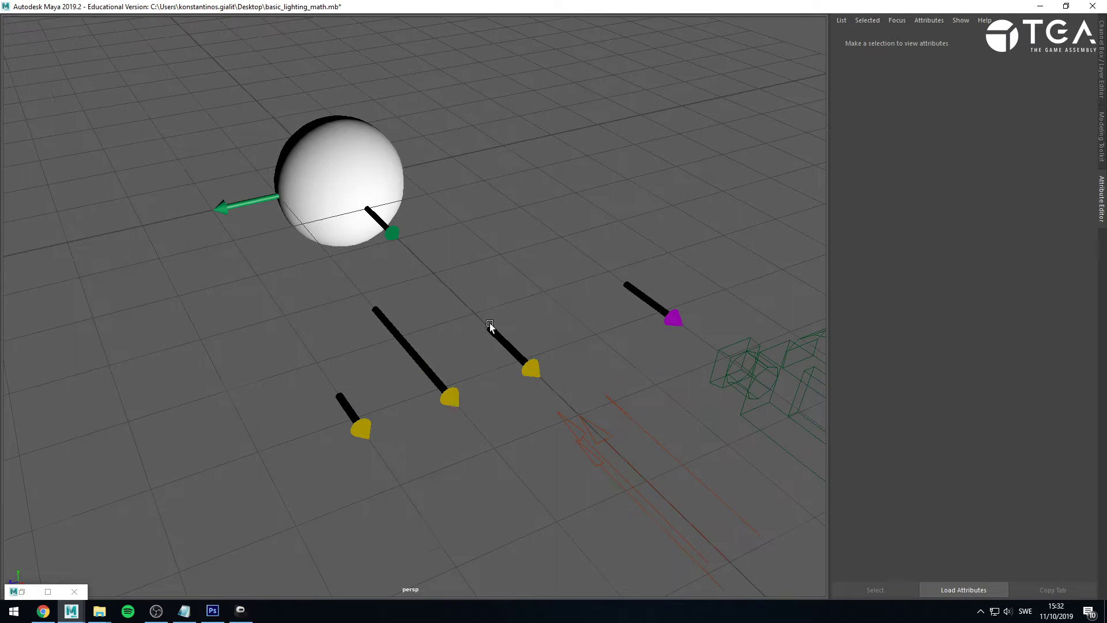
click(424, 356)
click(467, 303)
key(6)
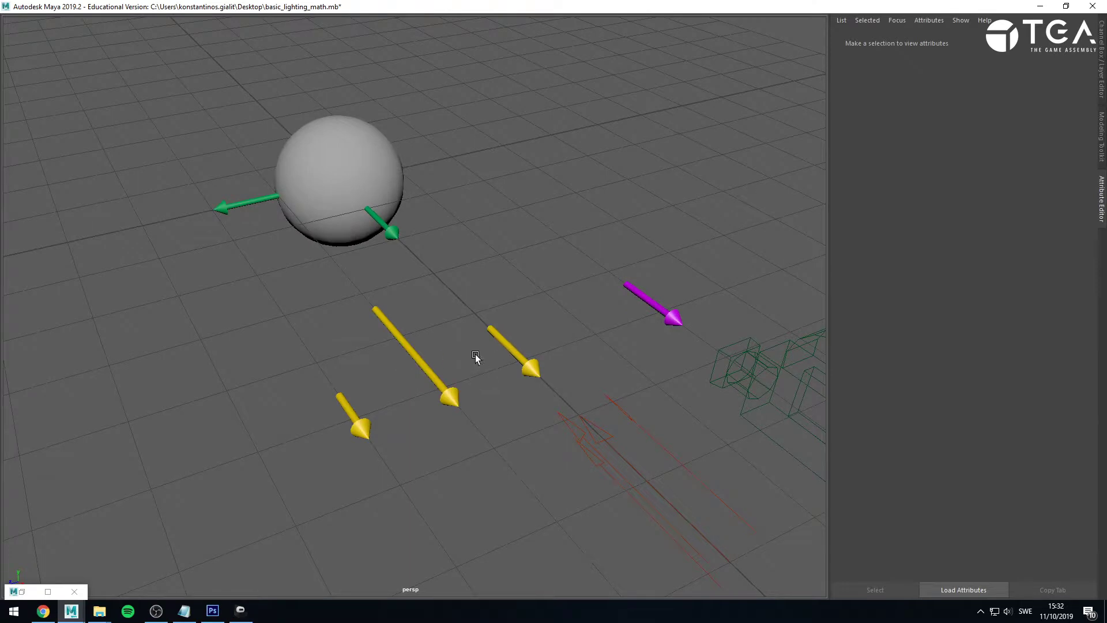
Step: Compare the lengths of the three yellow light arrows by selecting each in turn, and clear the selection
click(505, 346)
click(410, 353)
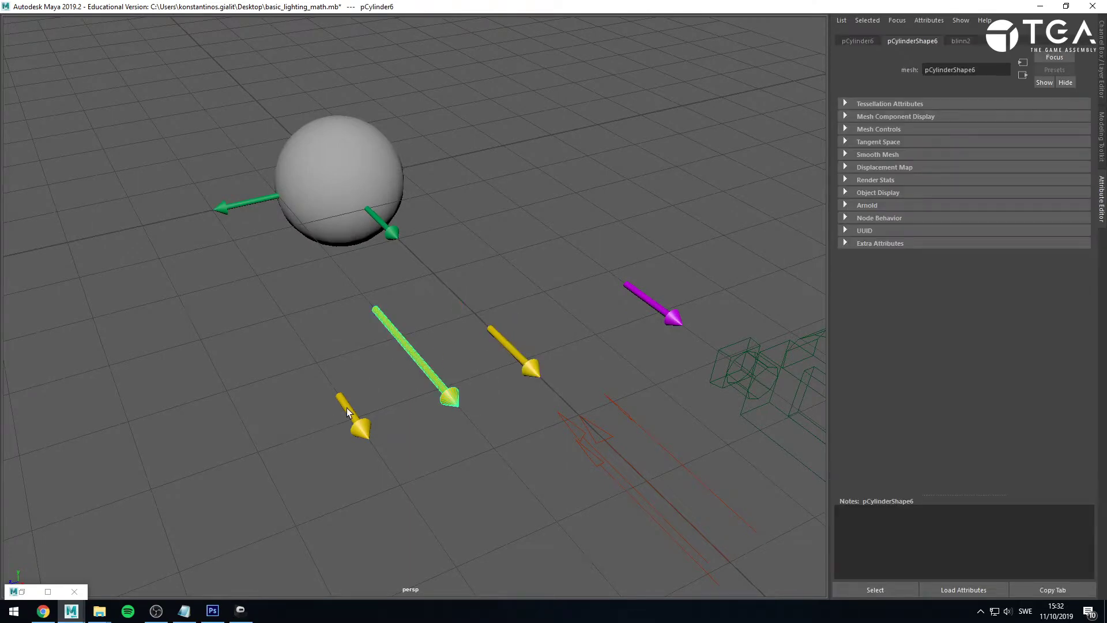
click(348, 412)
click(524, 352)
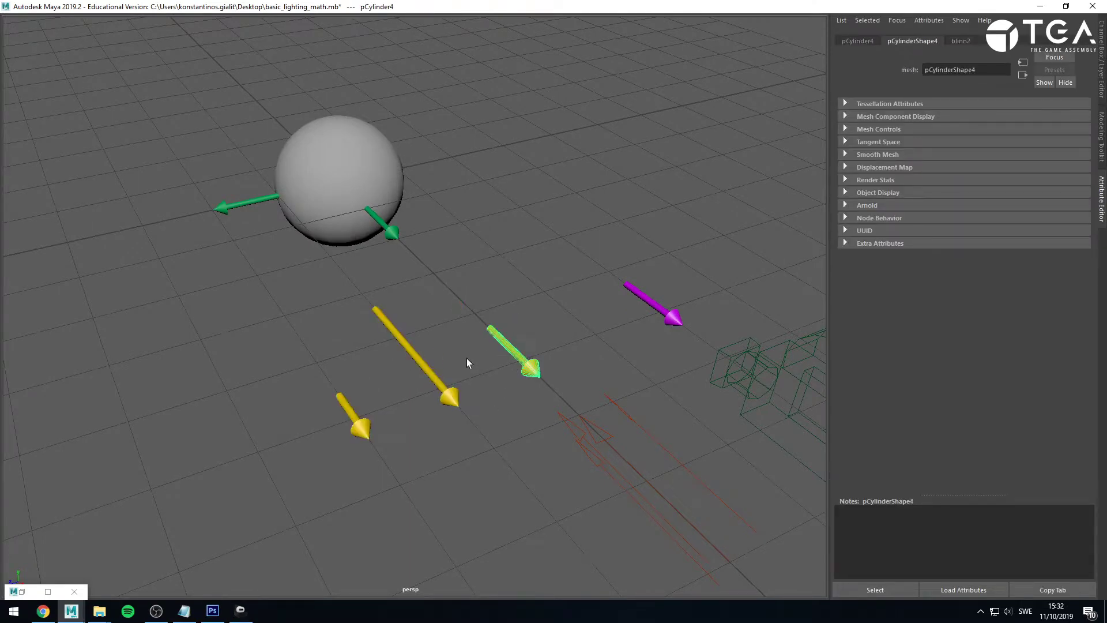
click(420, 357)
click(354, 423)
click(478, 500)
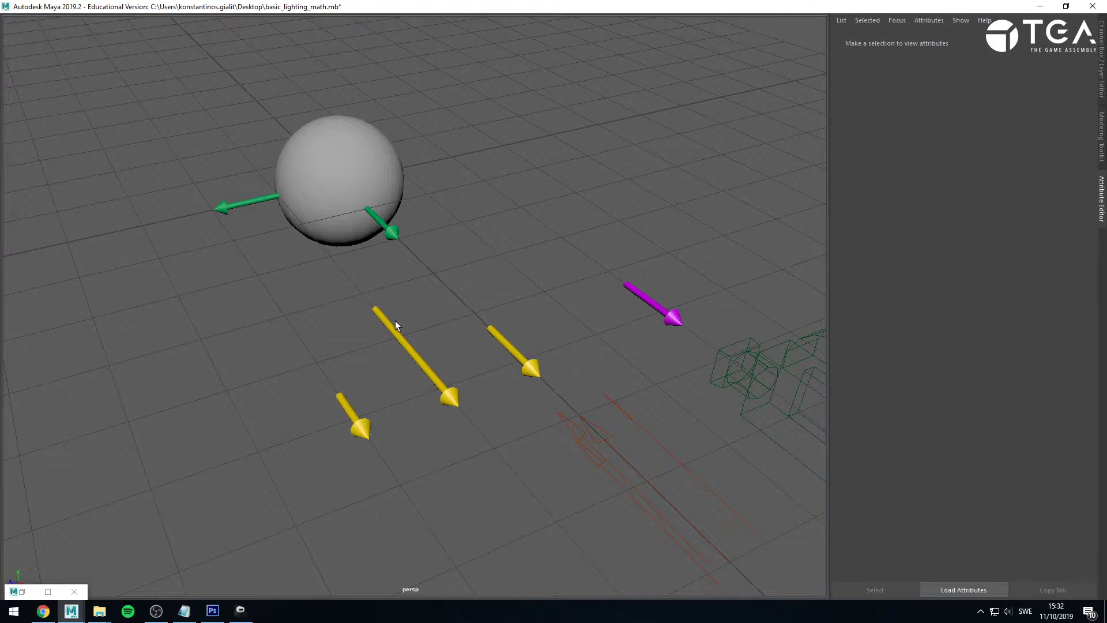
Step: Restore the ShaderFX window, examine the LightVector node's outputs and their connection to DotOp, and minimize the window again
click(17, 594)
click(22, 594)
click(22, 592)
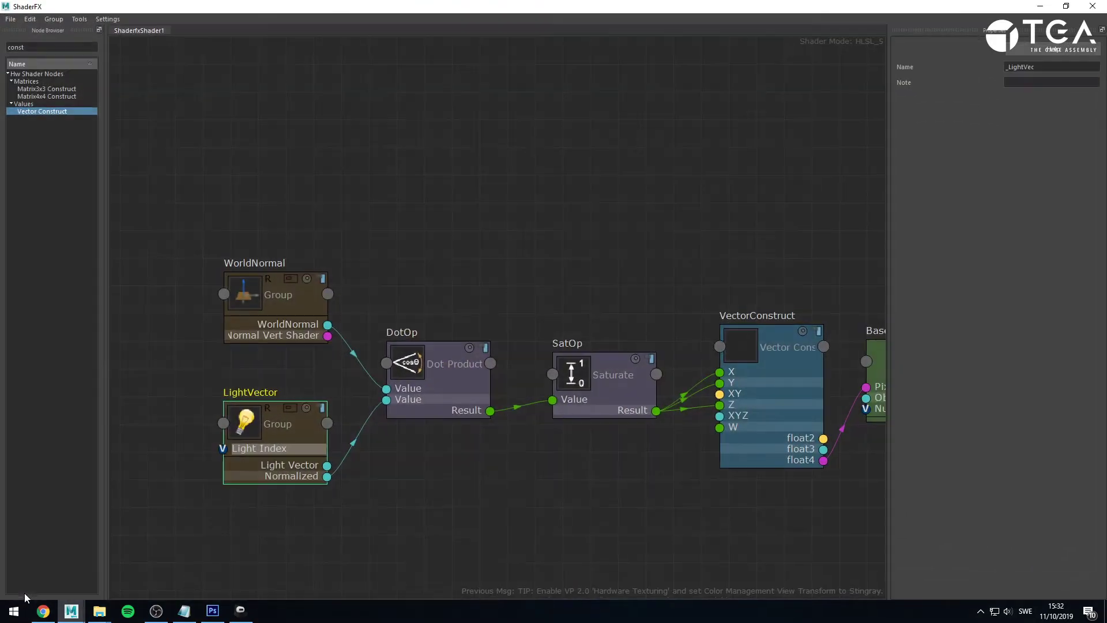
click(1040, 7)
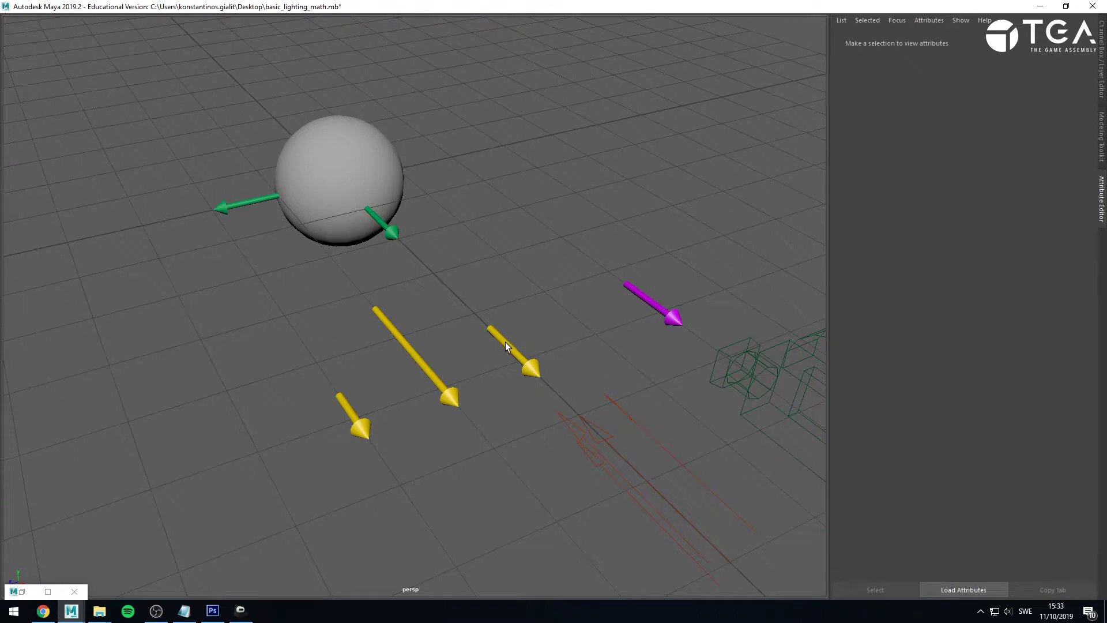
Step: Get a closer view of the three yellow light arrows, compare their lengths by selecting them in turn, and deselect everything
click(505, 343)
alt+right_drag(496, 378, 640, 461)
alt+drag(546, 357, 639, 452)
alt+middle_drag(639, 452, 546, 351)
key(w)
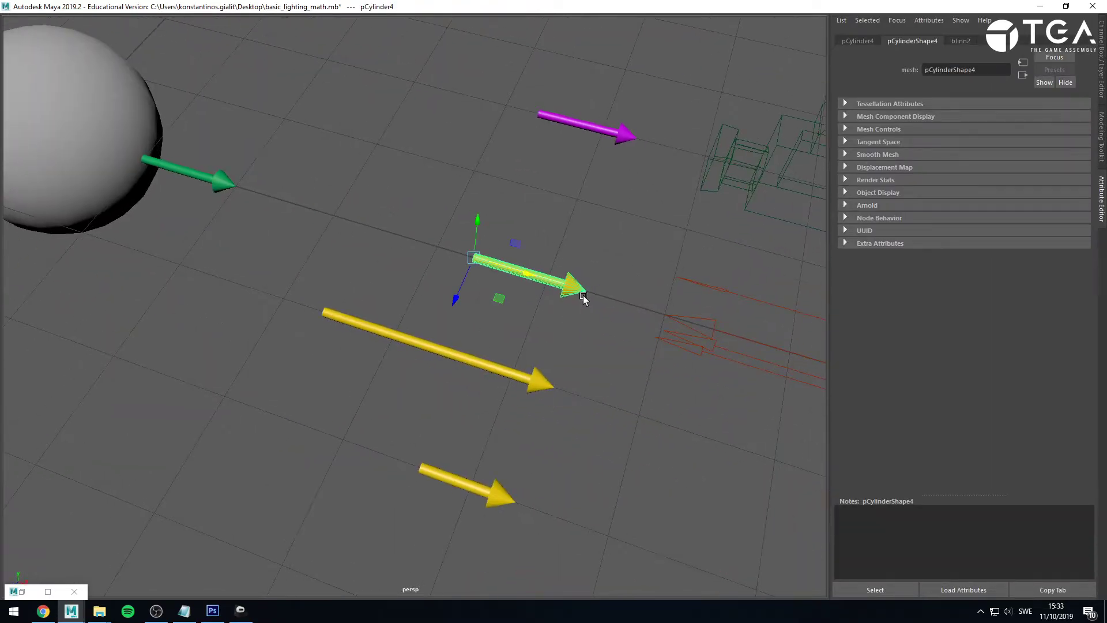
middle_drag(516, 269, 569, 390)
click(546, 381)
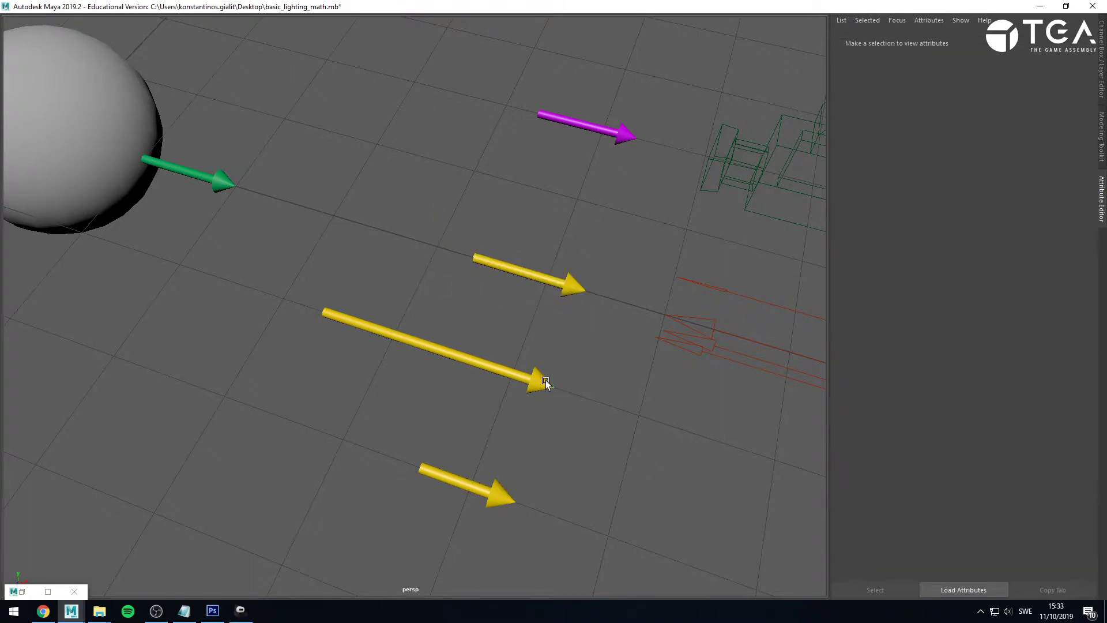
click(544, 381)
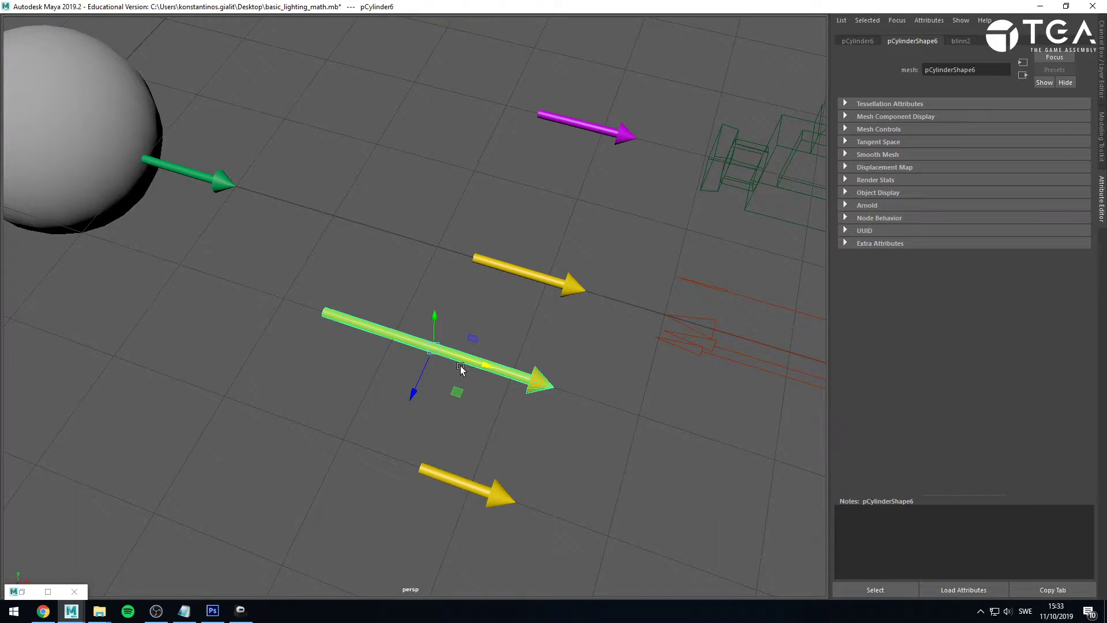
click(569, 289)
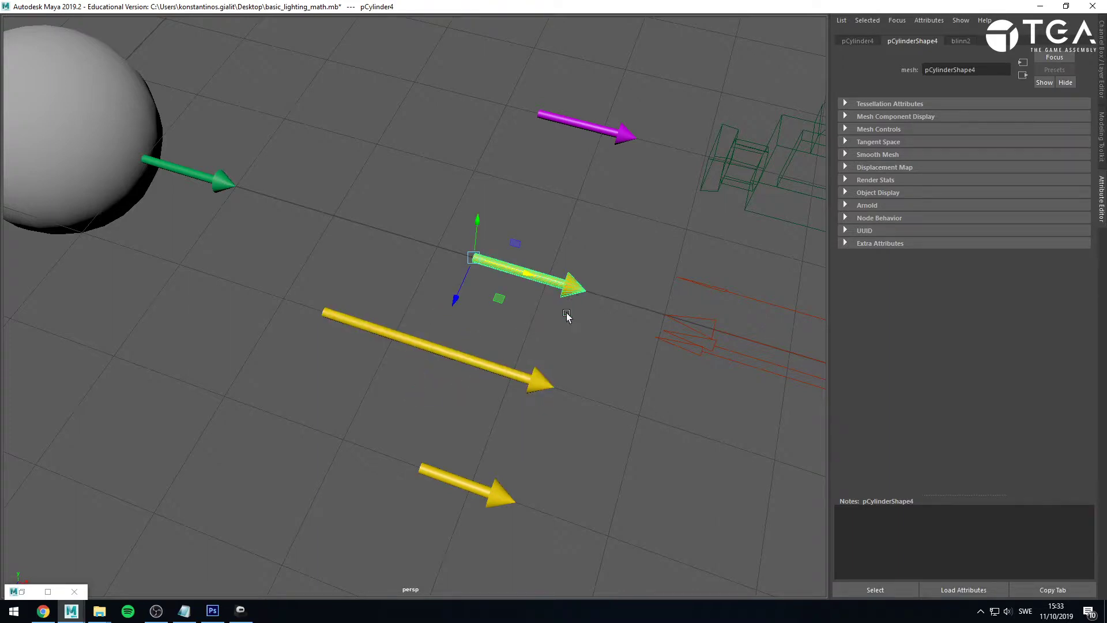
click(537, 386)
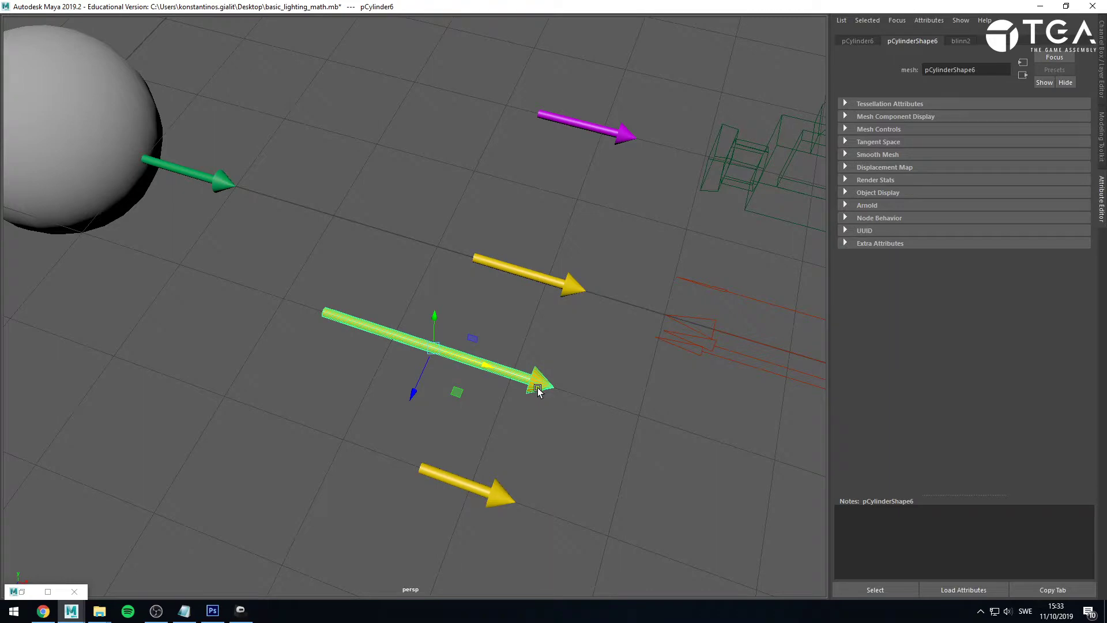
click(573, 295)
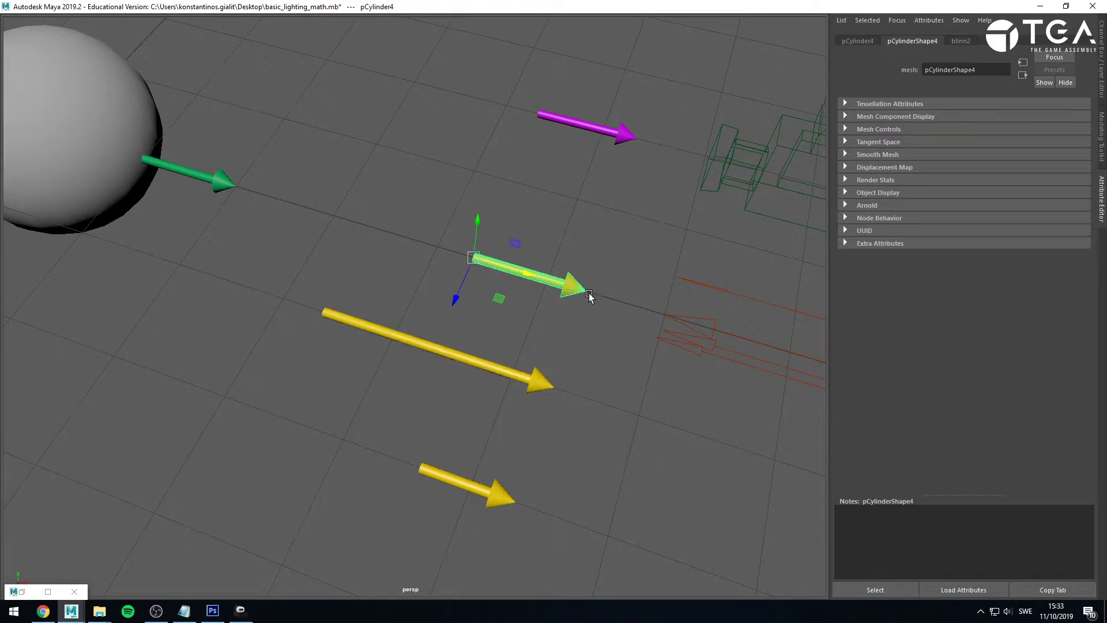
click(583, 391)
click(485, 486)
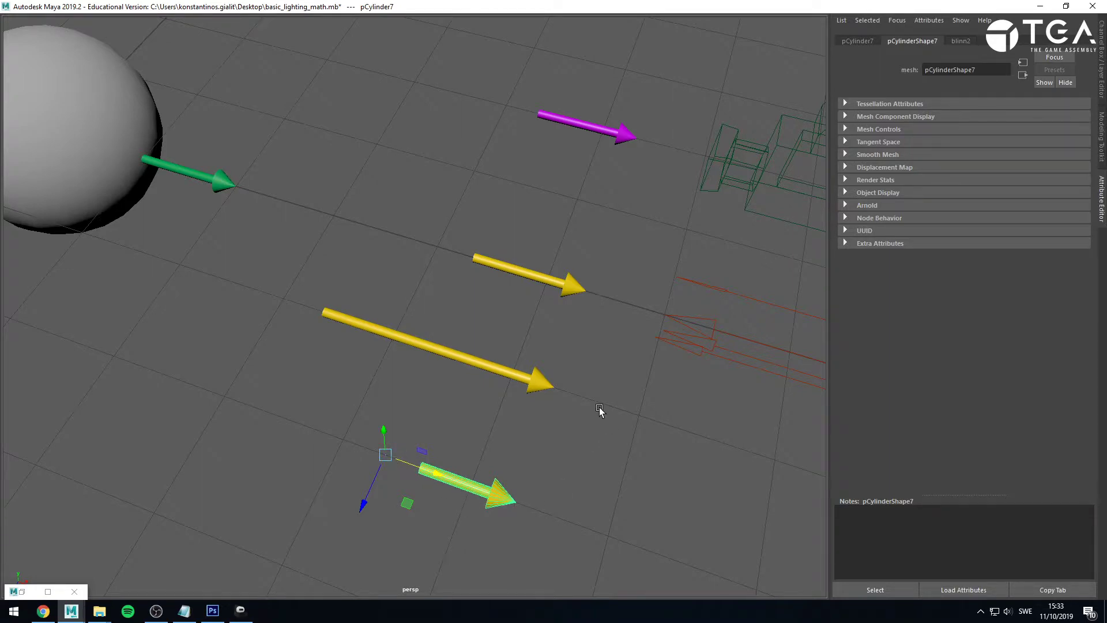
click(640, 432)
Step: Compare the green normal arrow facing the light with the nearest yellow light arrow by selecting each
alt+drag(507, 331, 407, 341)
alt+middle_drag(448, 355, 417, 337)
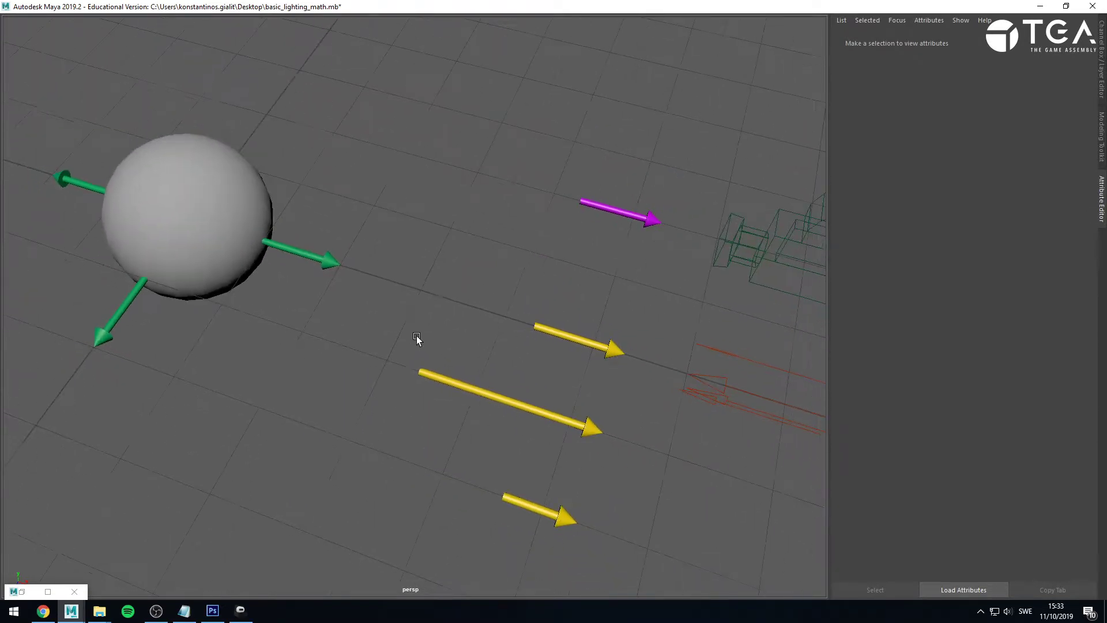
click(306, 256)
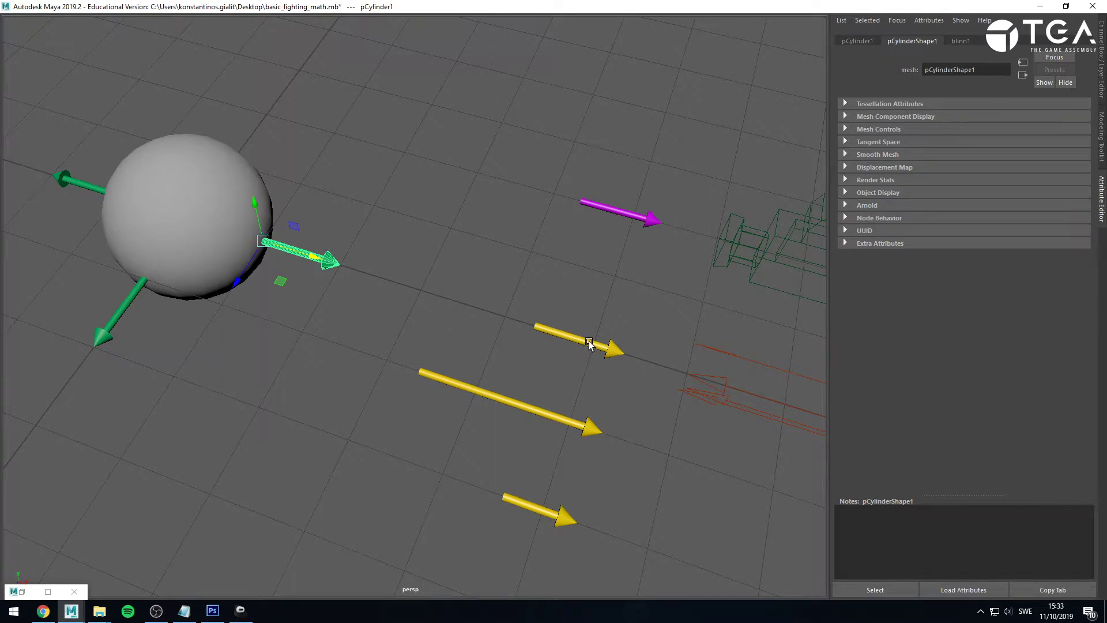
click(588, 343)
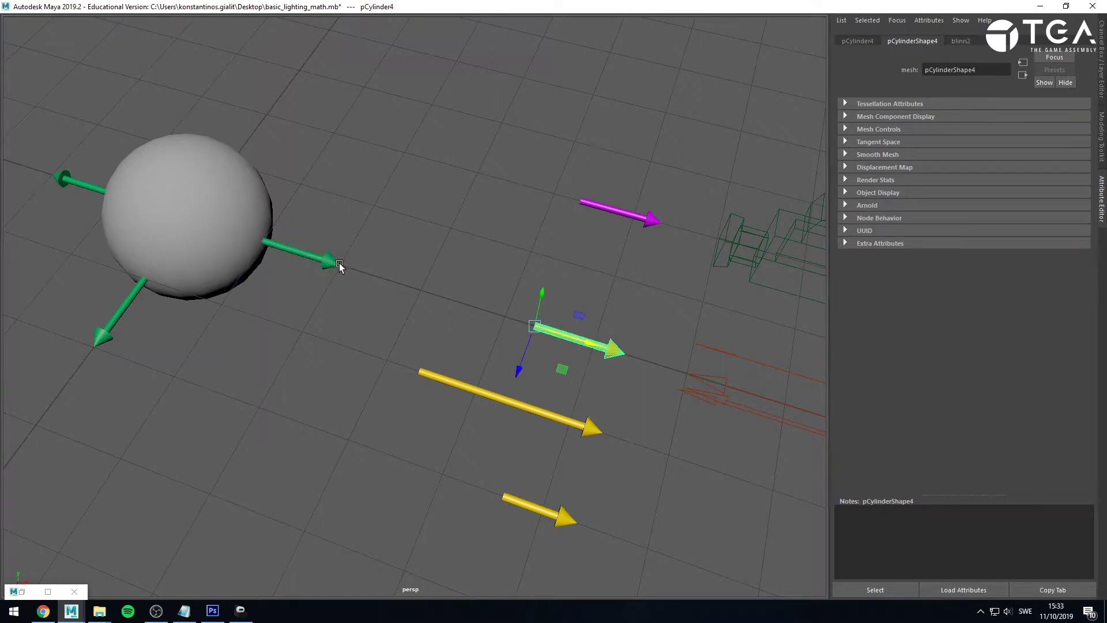
Step: Restore the ShaderFX window, examine the NormalN and NormOp nodes inside the WorldNormal group, exit the group and minimize the window
click(47, 592)
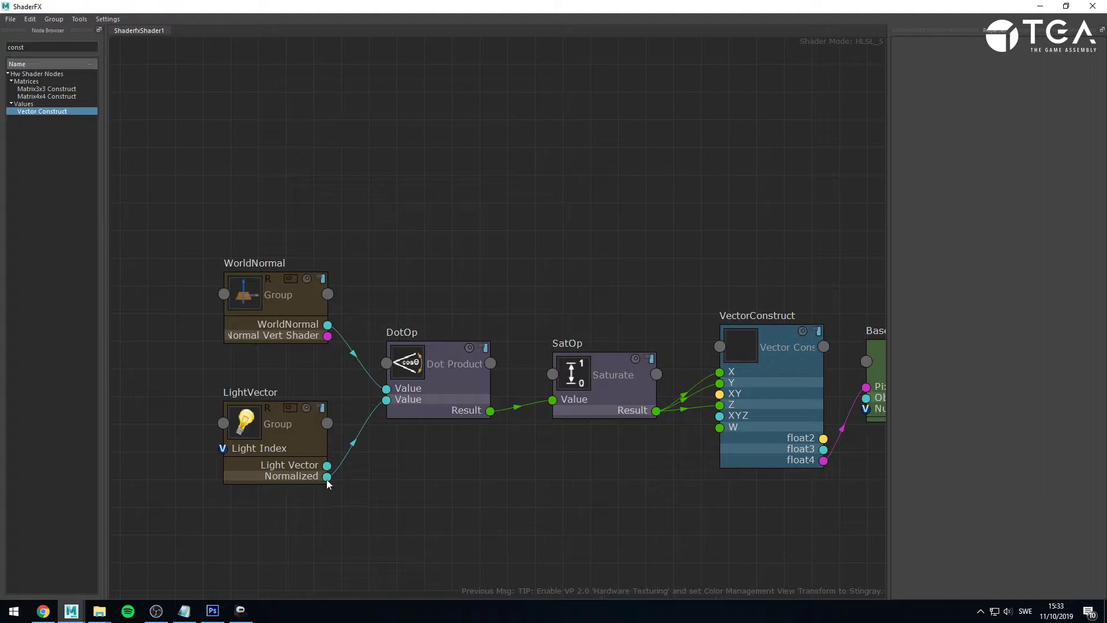
drag(330, 474, 414, 453)
double_click(291, 284)
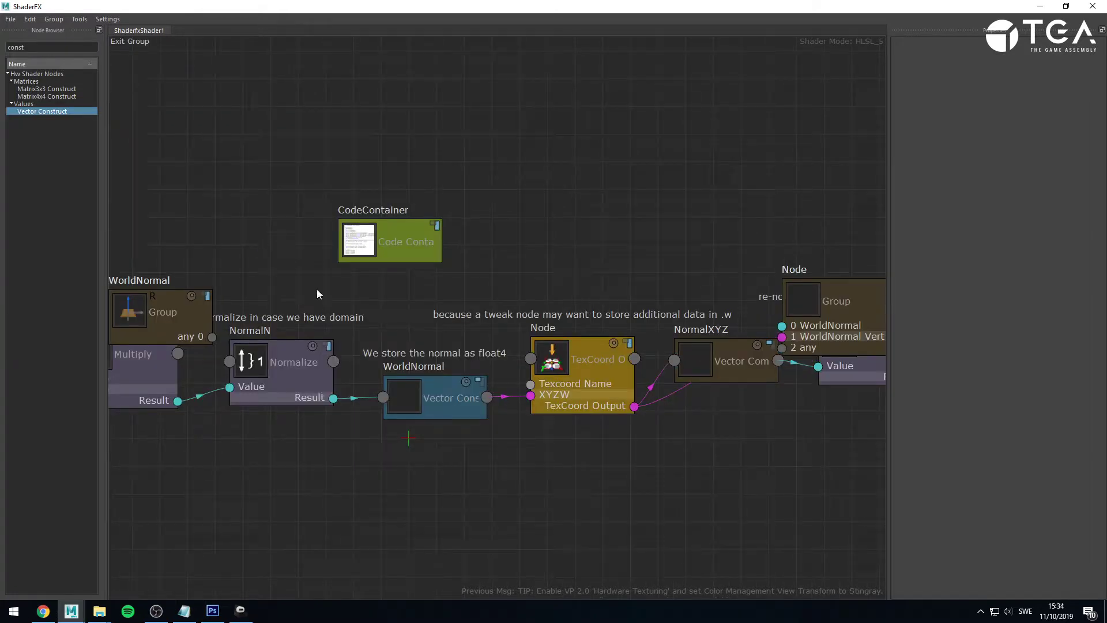
middle_drag(545, 459, 351, 450)
click(406, 416)
scroll(450, 453, down, 2)
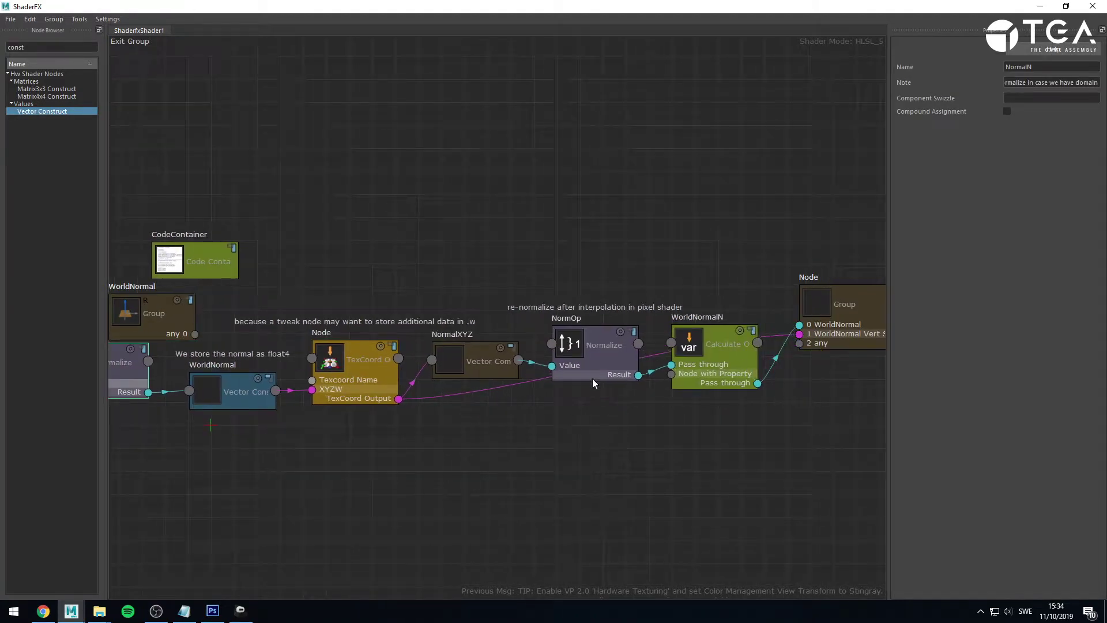
click(593, 374)
scroll(729, 427, up, 2)
middle_drag(698, 459, 560, 542)
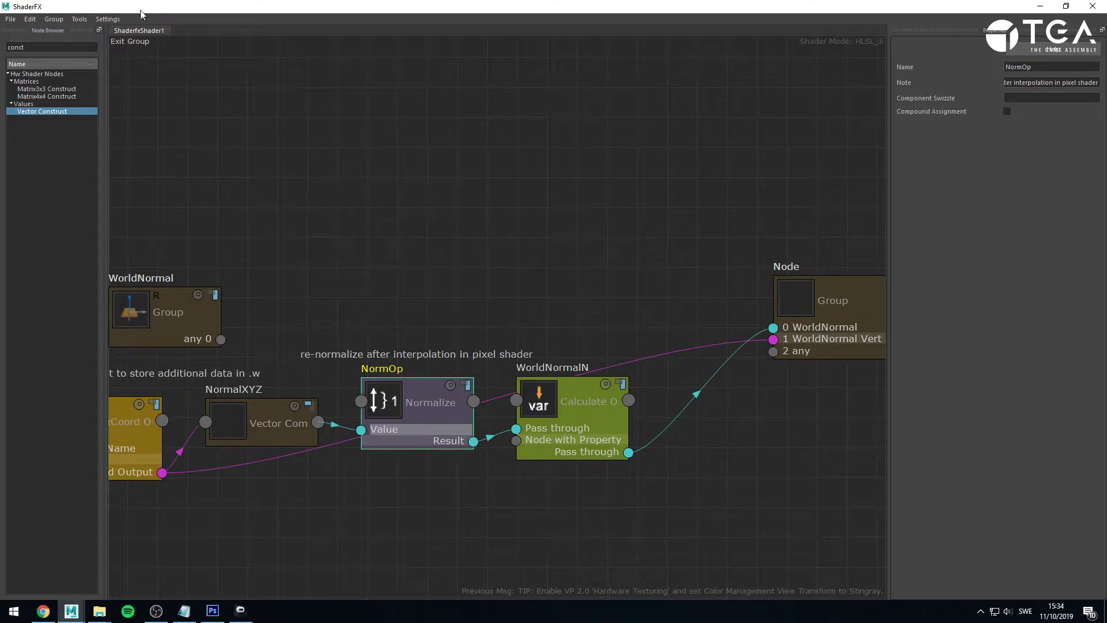
click(121, 42)
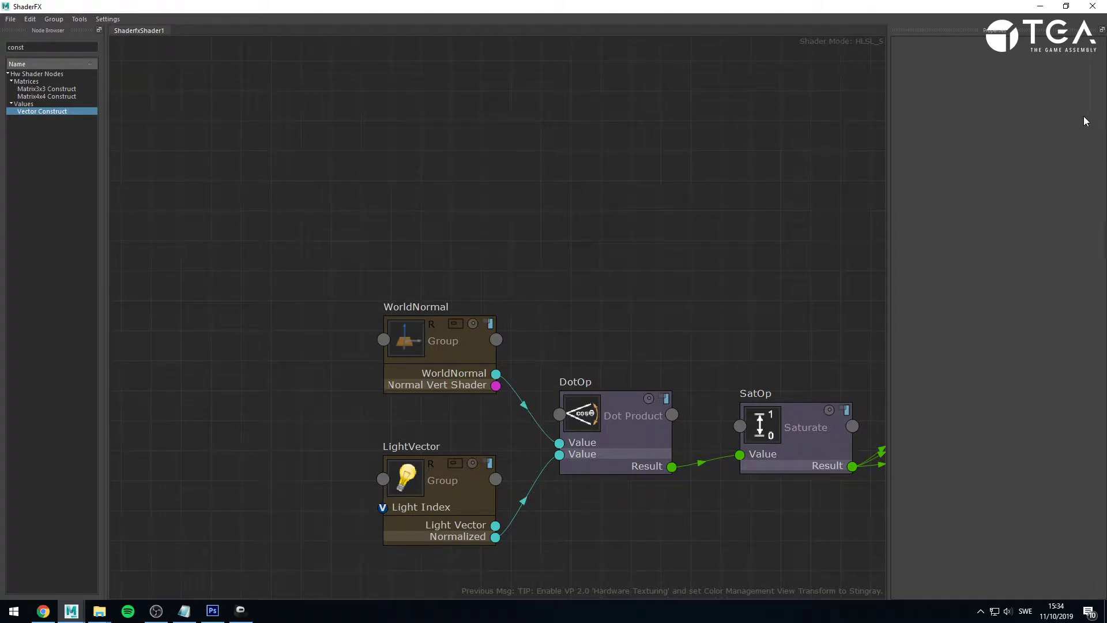
click(1039, 6)
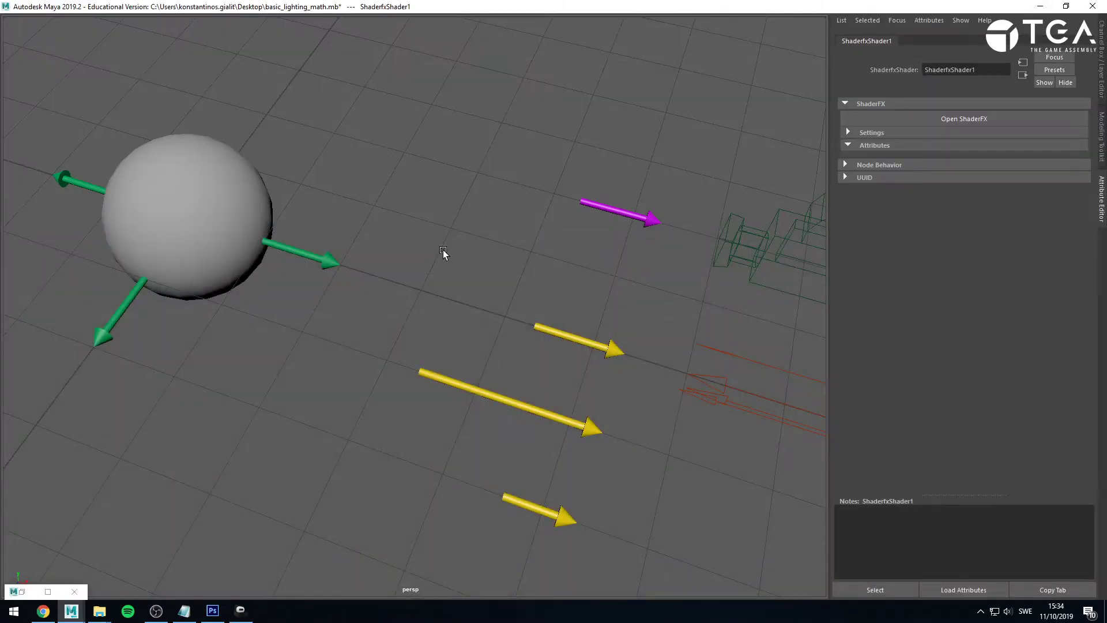
Step: Switch the viewport to lighting from the scene's lights and clear the selection
alt+drag(351, 265, 380, 272)
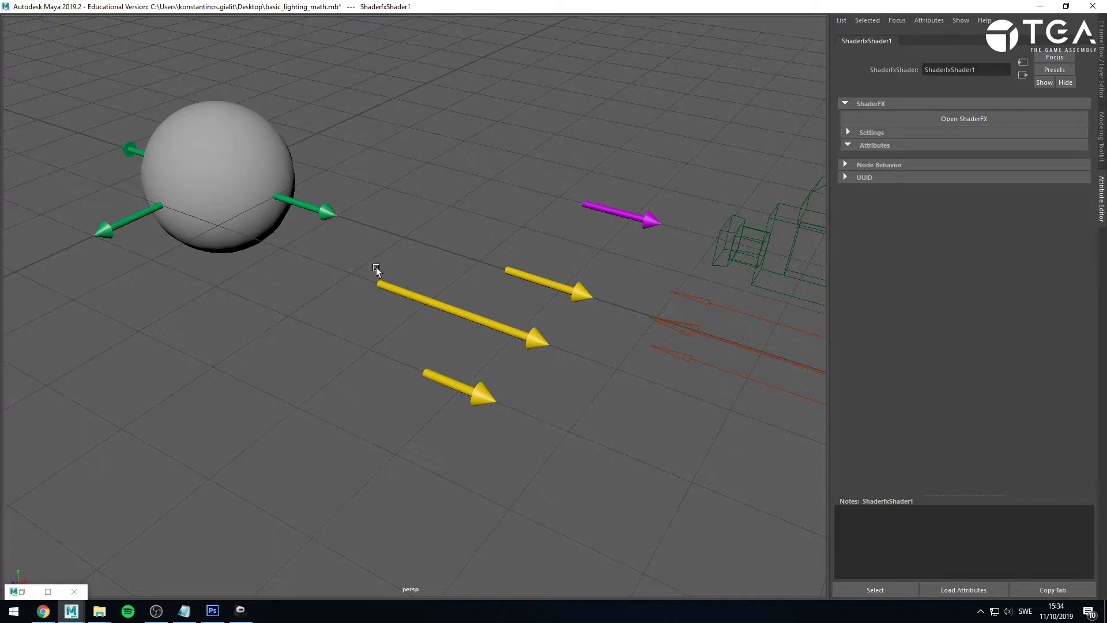
key(7)
key(6)
key(7)
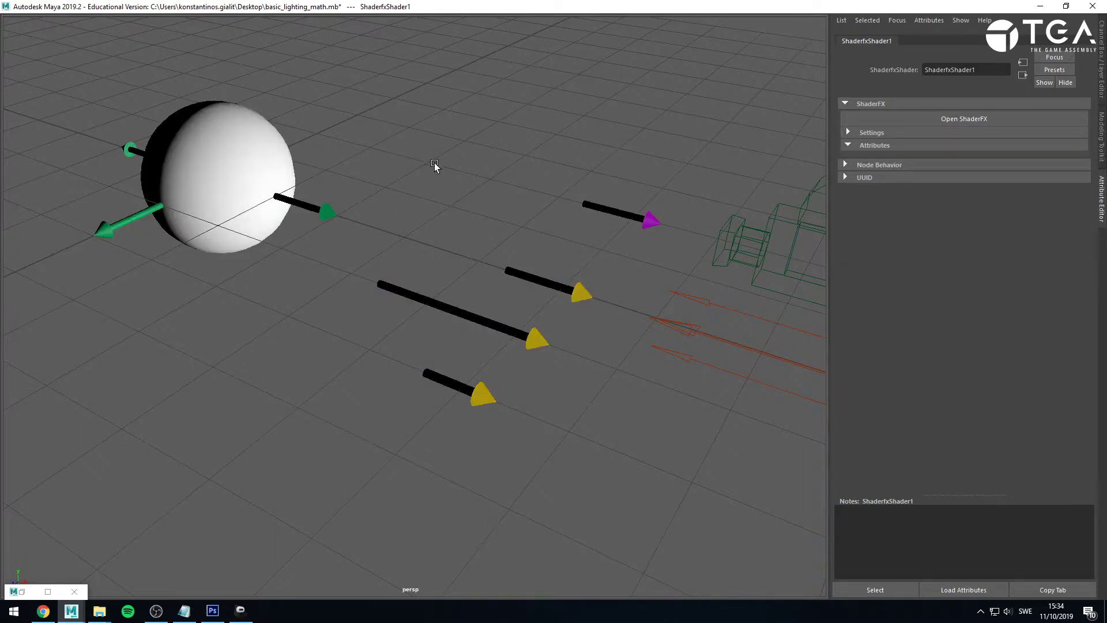
click(434, 162)
alt+drag(435, 162, 319, 245)
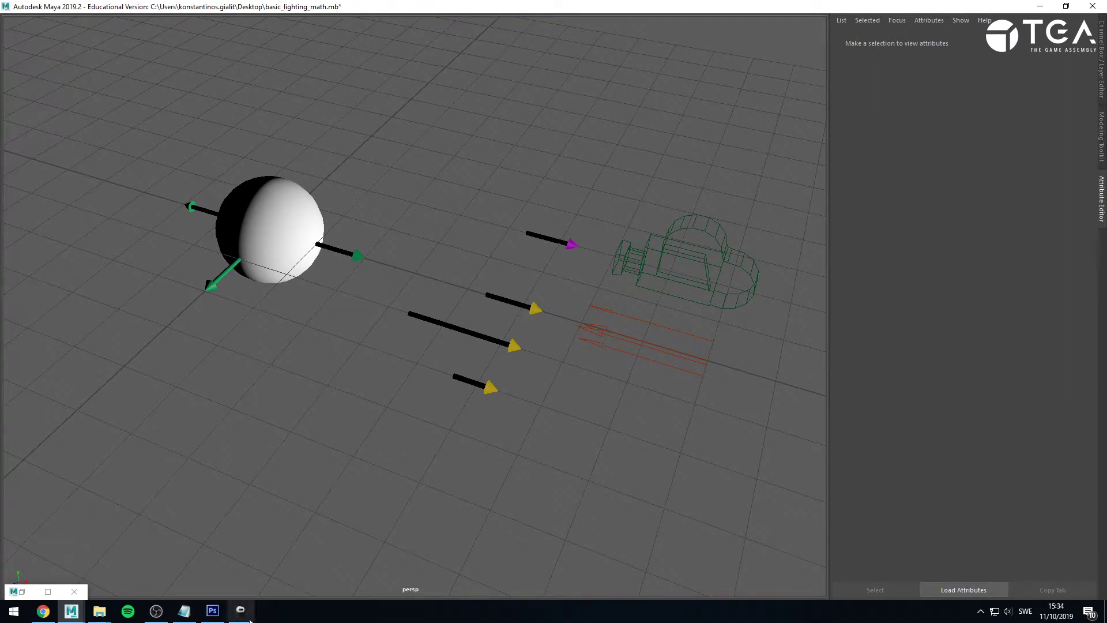
Step: Switch to Photoshop and show layer group 2 in blinn_specular.psd to view the case b diagram
click(212, 610)
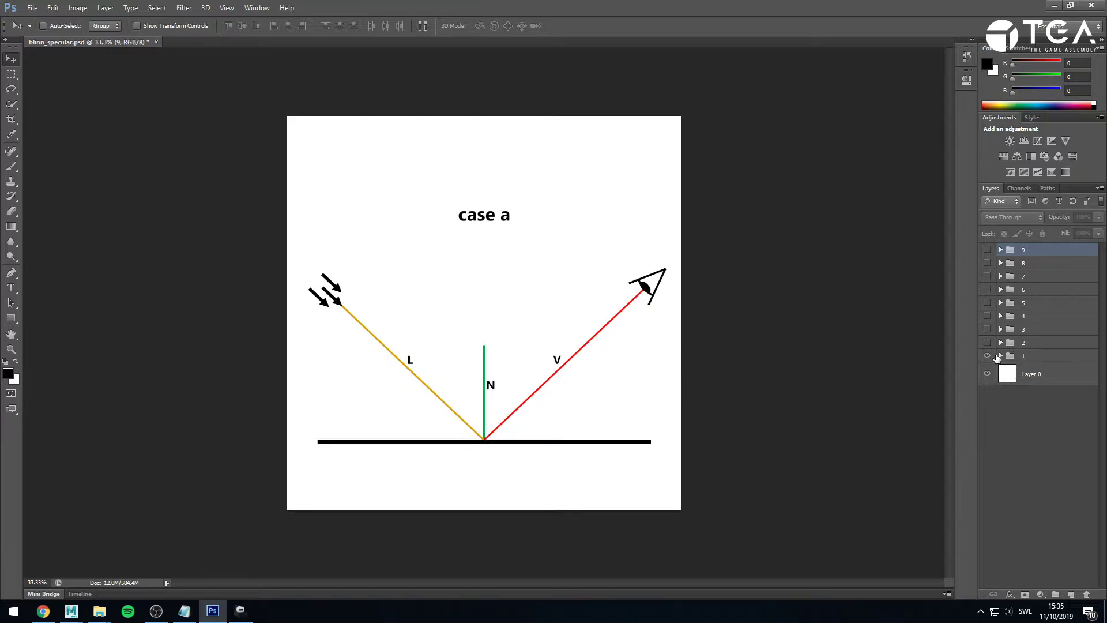
click(987, 342)
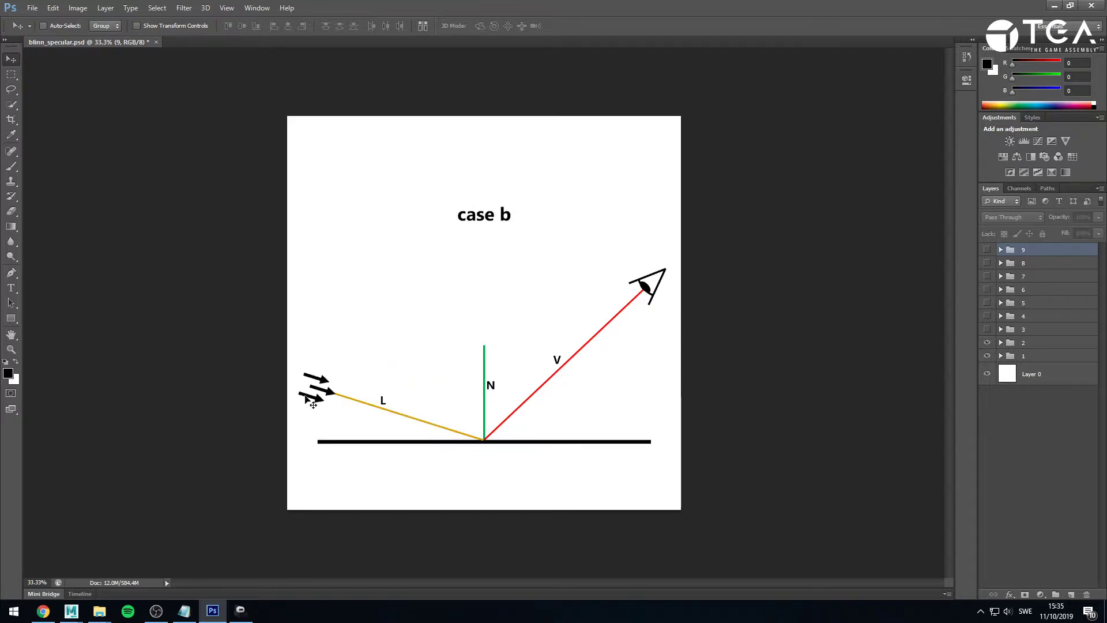
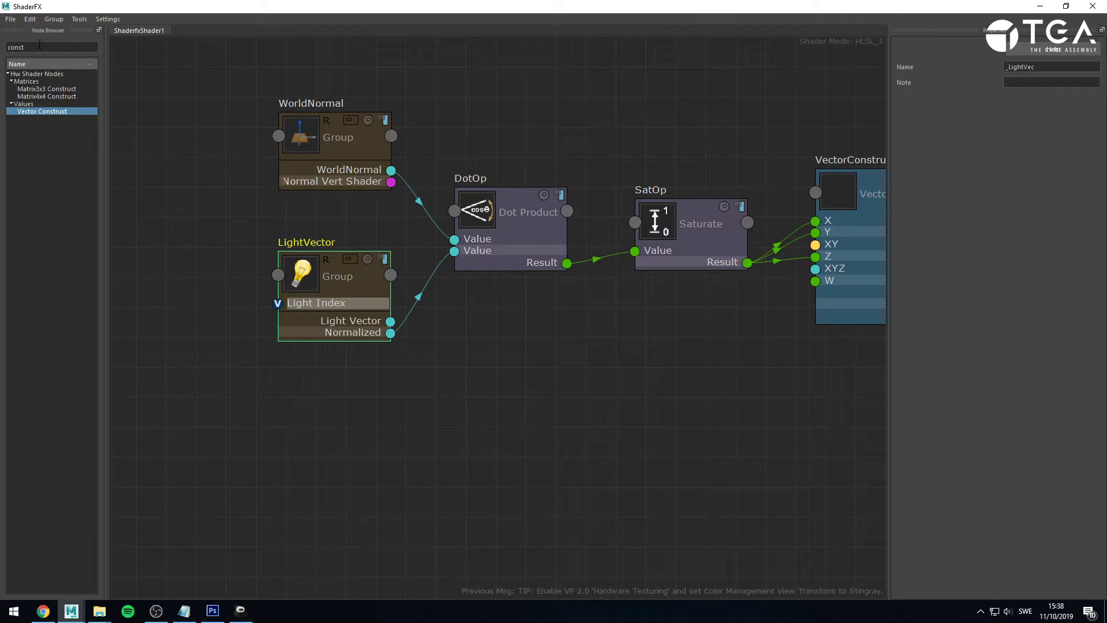
Step: Find the Camera Vector node by searching for "camera" and place it in the graph below LightVector
double_click(39, 45)
text(cam)
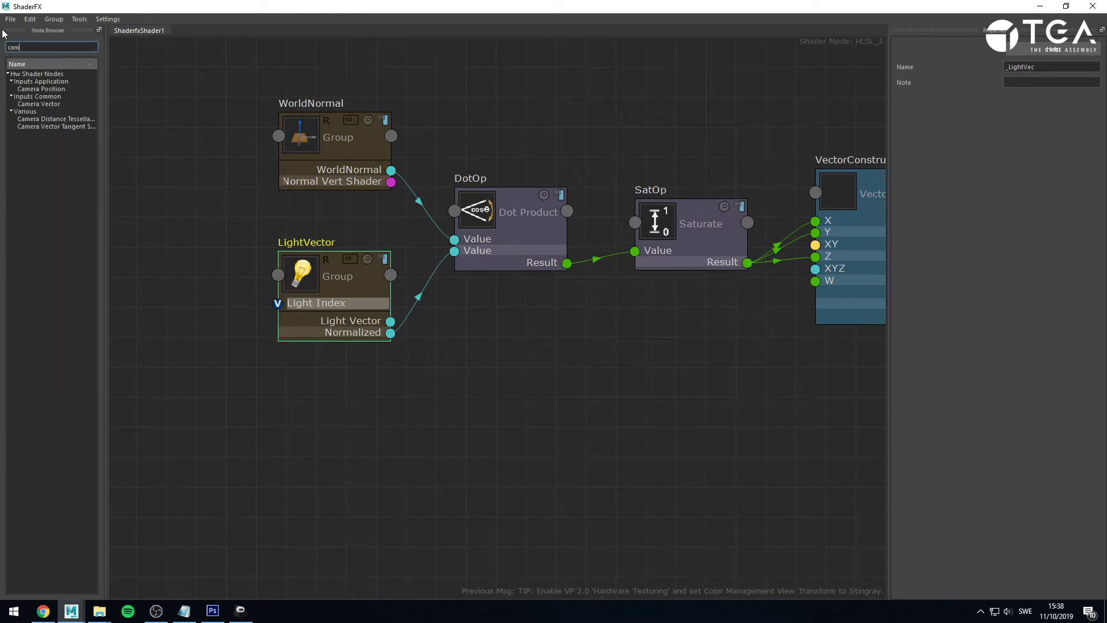
text(era)
drag(37, 104, 254, 458)
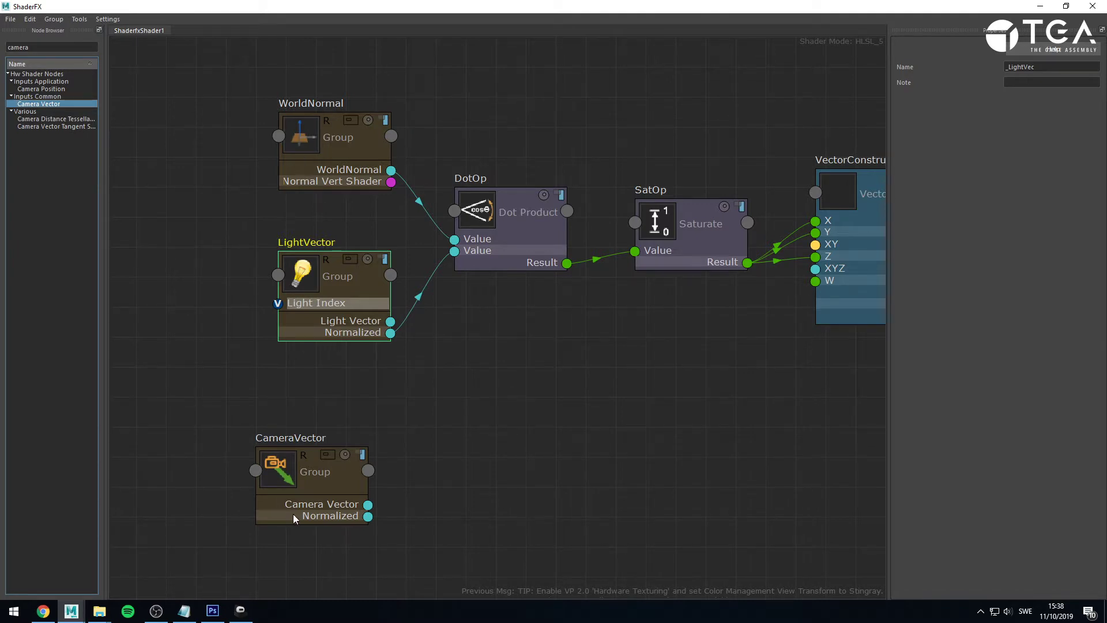
drag(302, 514, 324, 516)
alt+middle_drag(476, 463, 538, 404)
drag(408, 445, 406, 486)
Step: Switch to Photoshop, hide layer groups 5 to 9 and toggle groups 4 and 5 to review the normalize() diagram
click(212, 610)
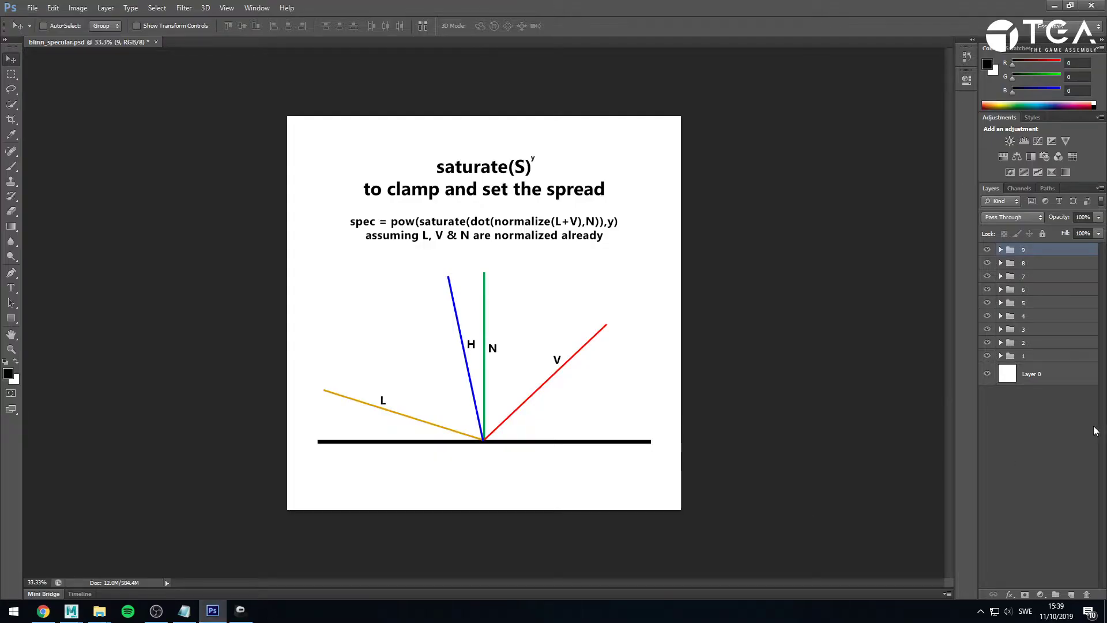
drag(990, 257, 992, 306)
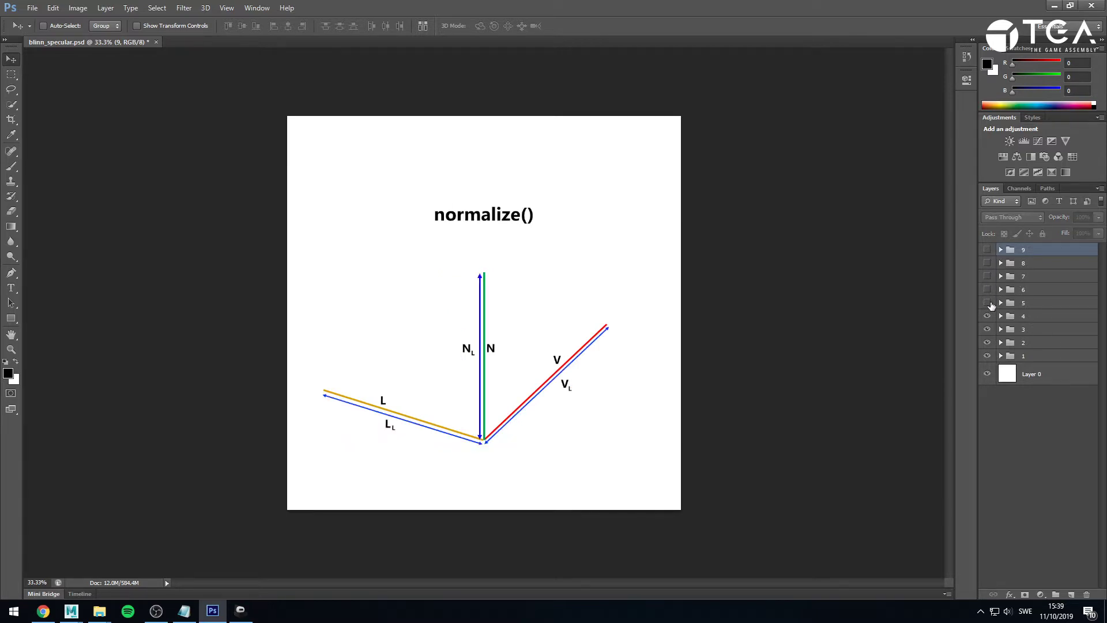
click(990, 304)
click(989, 304)
click(989, 316)
click(990, 317)
click(990, 317)
click(990, 316)
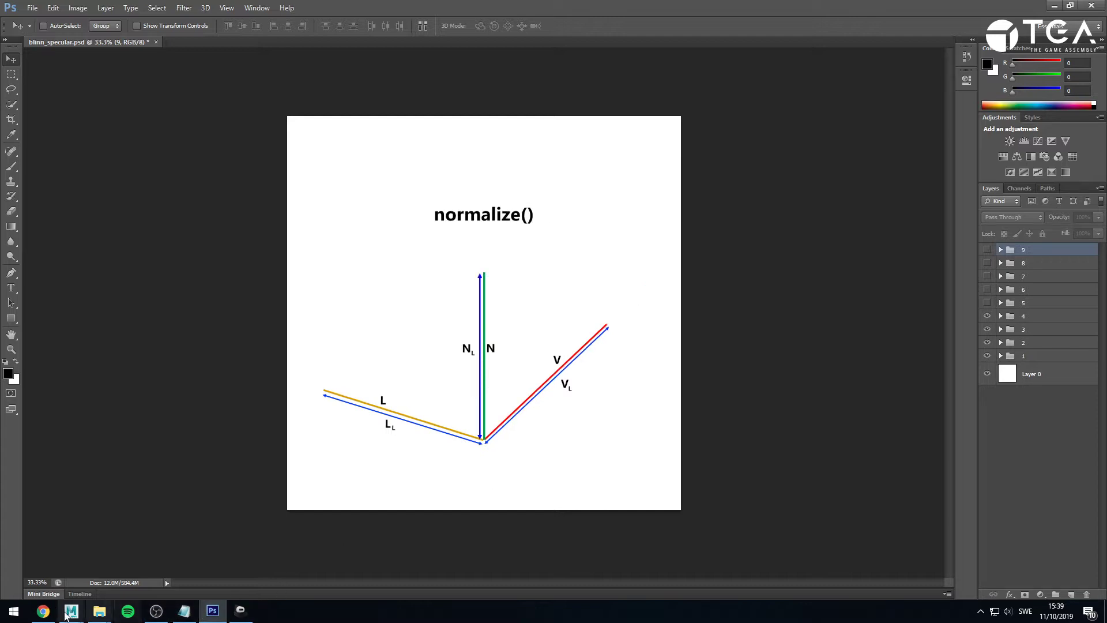
Step: Return to ShaderFX, place an Add node and connect the Normalized outputs of LightVector and CameraVector to its two values
mouse_move(71, 615)
click(164, 572)
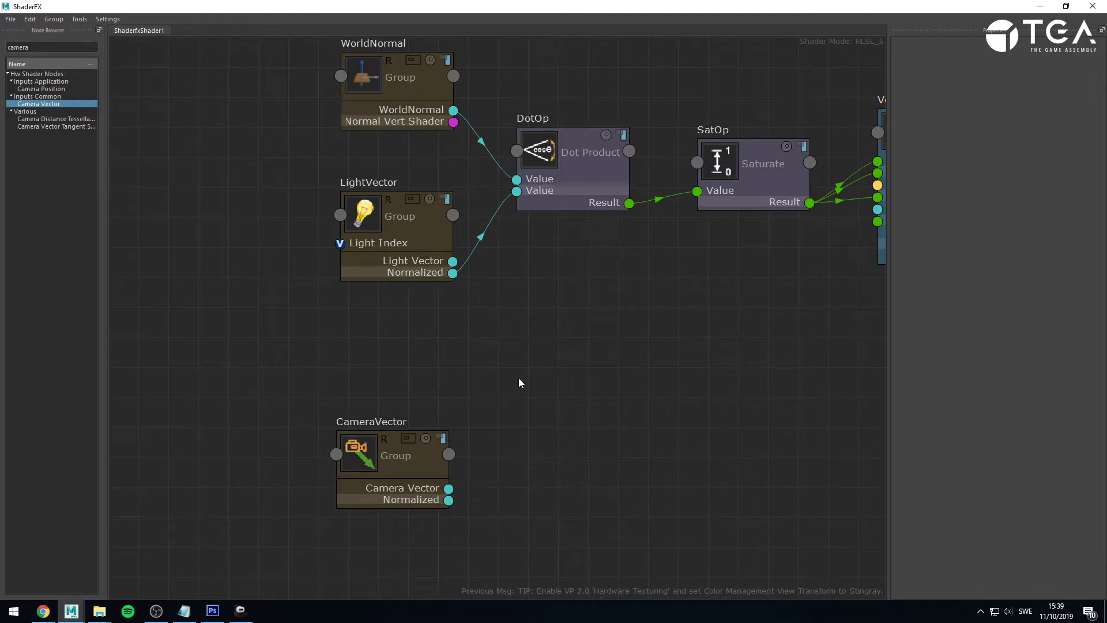
drag(51, 47, 1, 35)
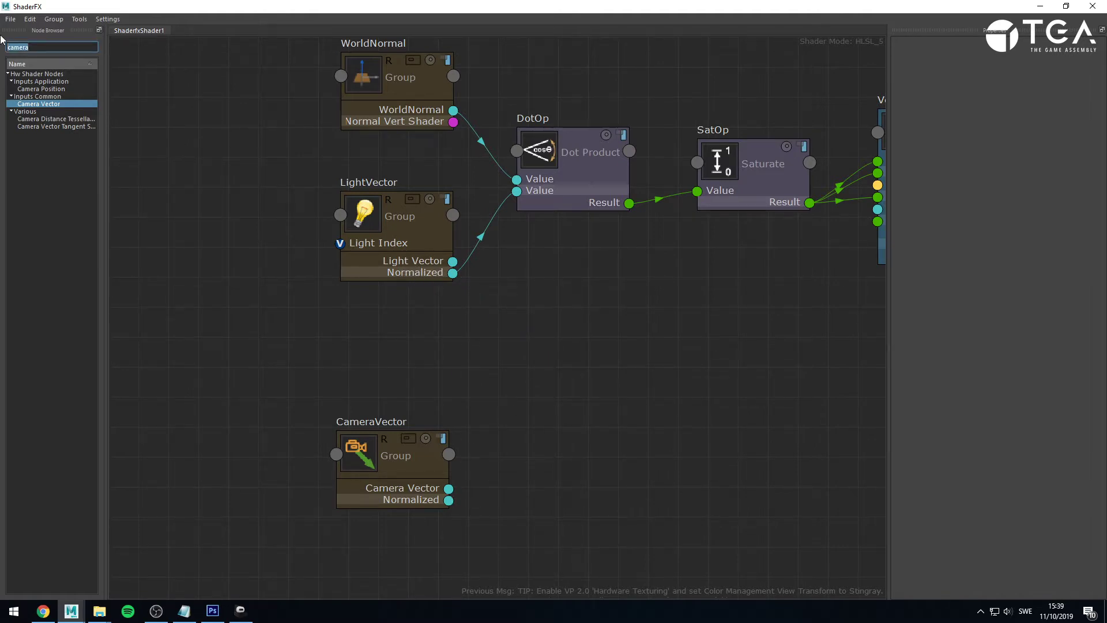
text(add)
drag(25, 96, 522, 314)
drag(452, 272, 528, 367)
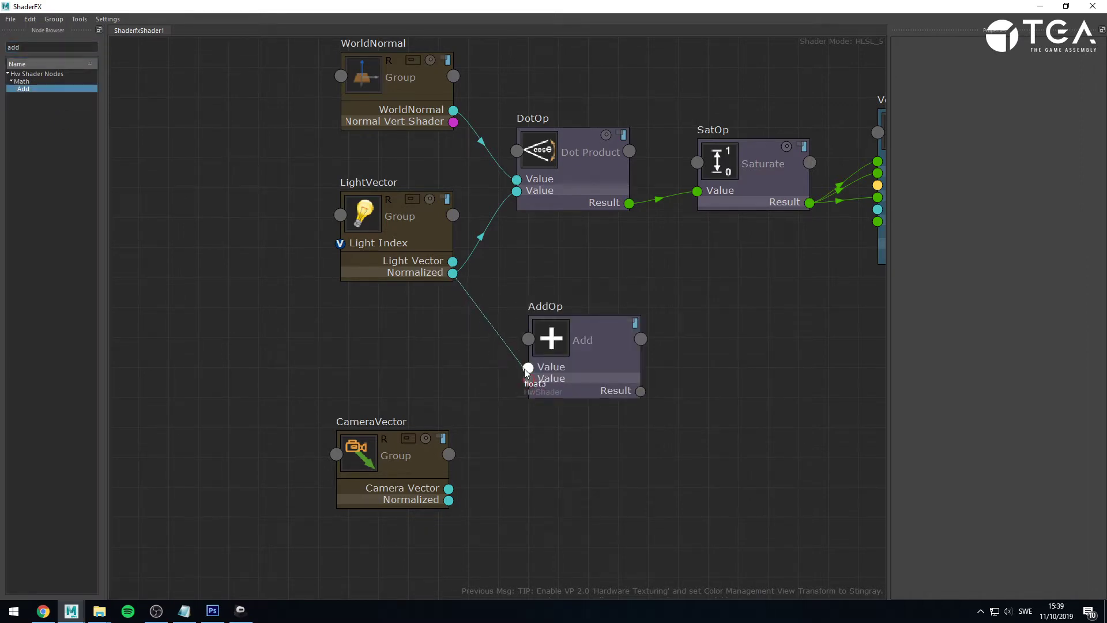
drag(449, 499, 528, 379)
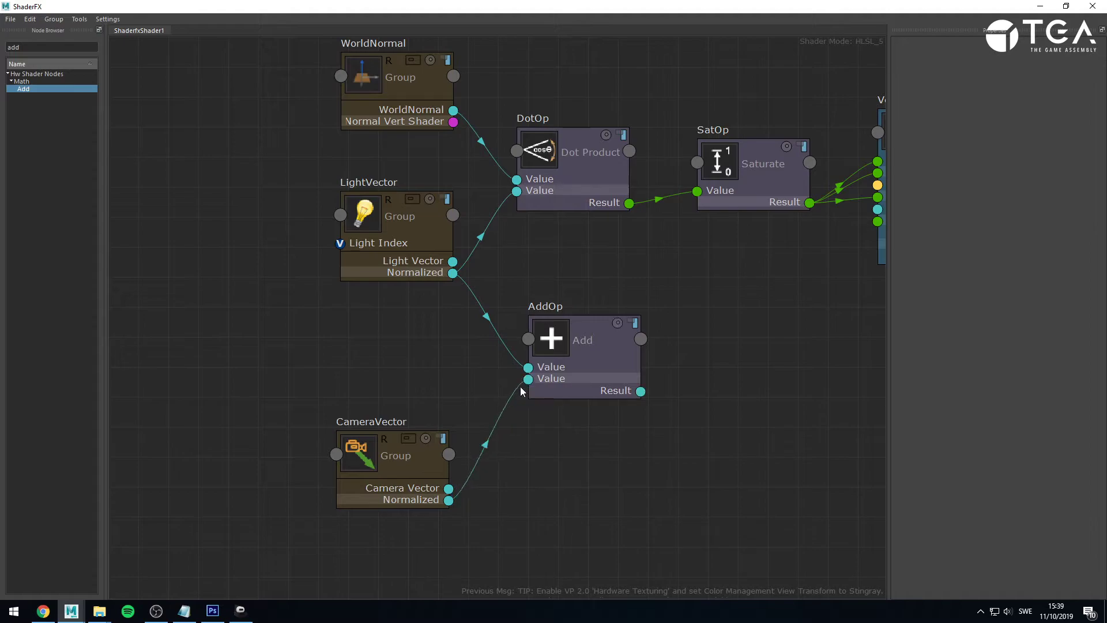
click(415, 452)
Step: Switch to Photoshop, show layer groups 5, 6 and 7 to review the half vector and its normalization, and return to ShaderFX
click(212, 611)
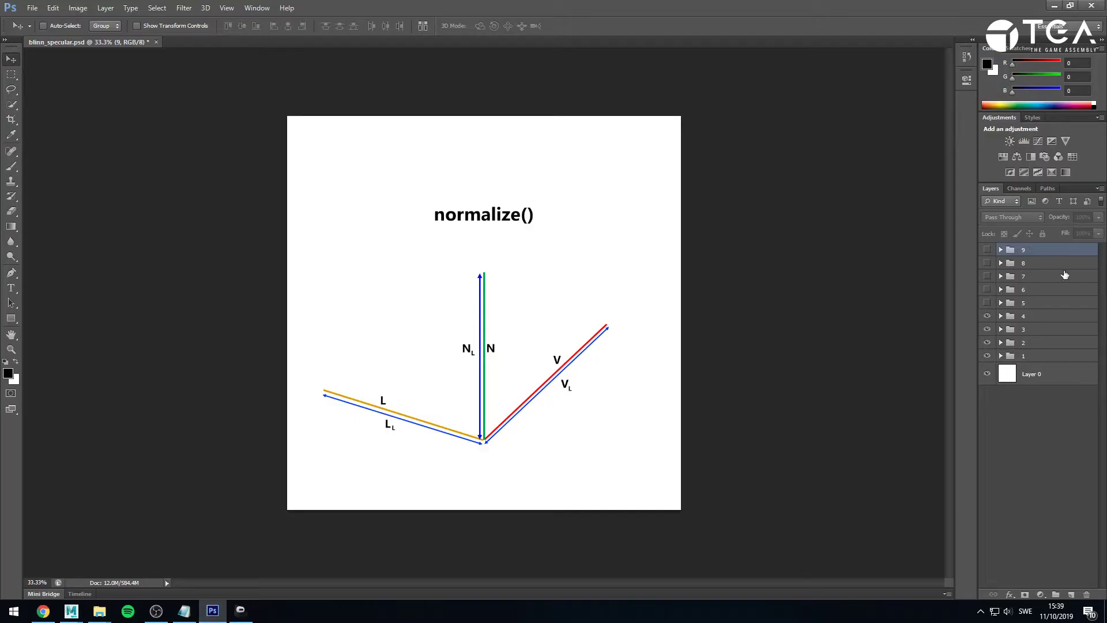
click(987, 303)
click(988, 288)
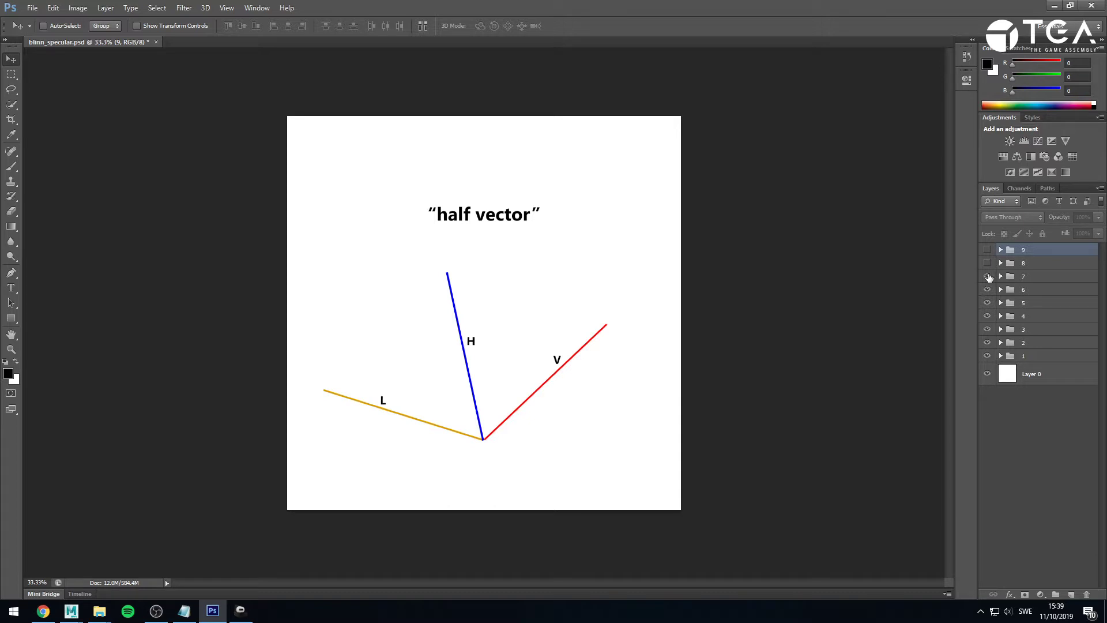
click(989, 278)
click(989, 278)
click(989, 278)
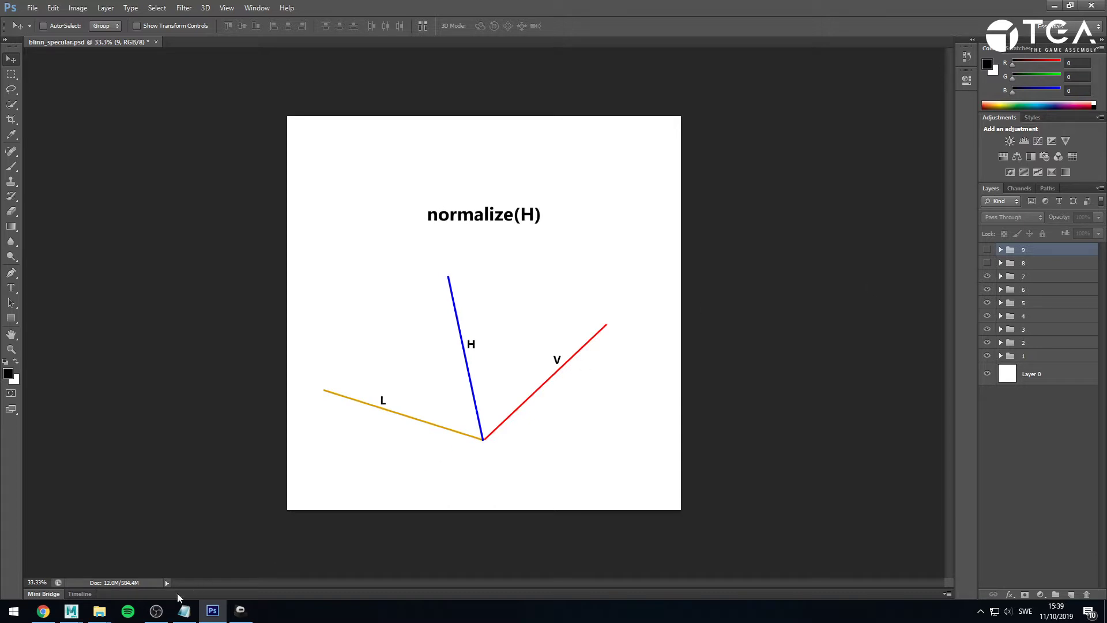
mouse_move(71, 611)
click(169, 547)
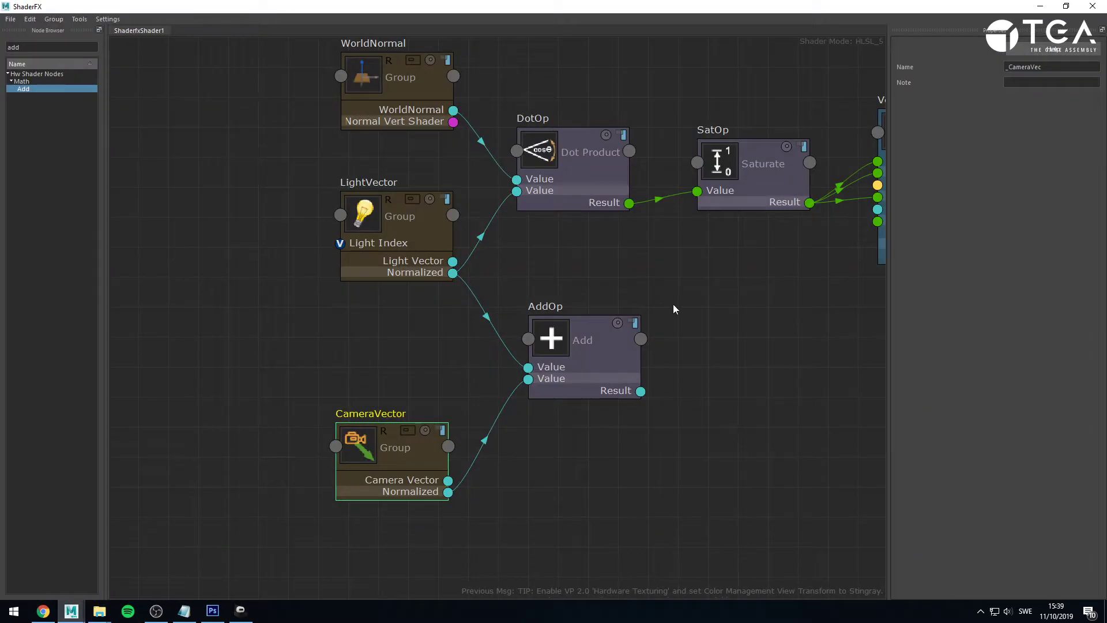
Step: Find the Normalize node by searching for "norma", place it beside AddOp and connect the Add Result to its Value
drag(30, 47, 2, 47)
text(n)
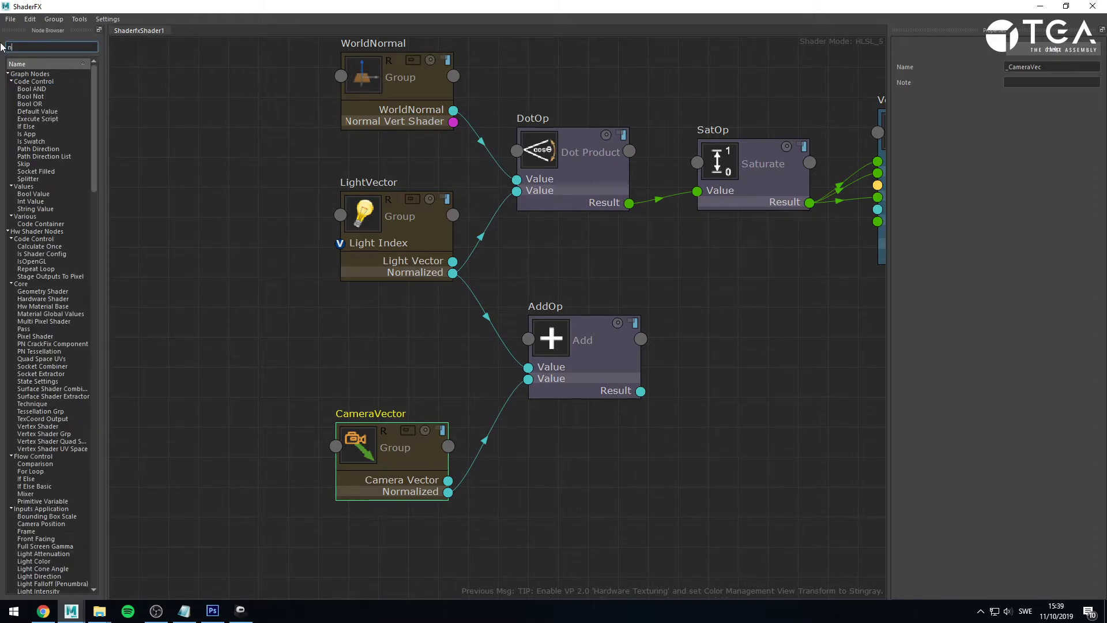
text(orma)
drag(32, 148, 720, 368)
drag(642, 395, 739, 376)
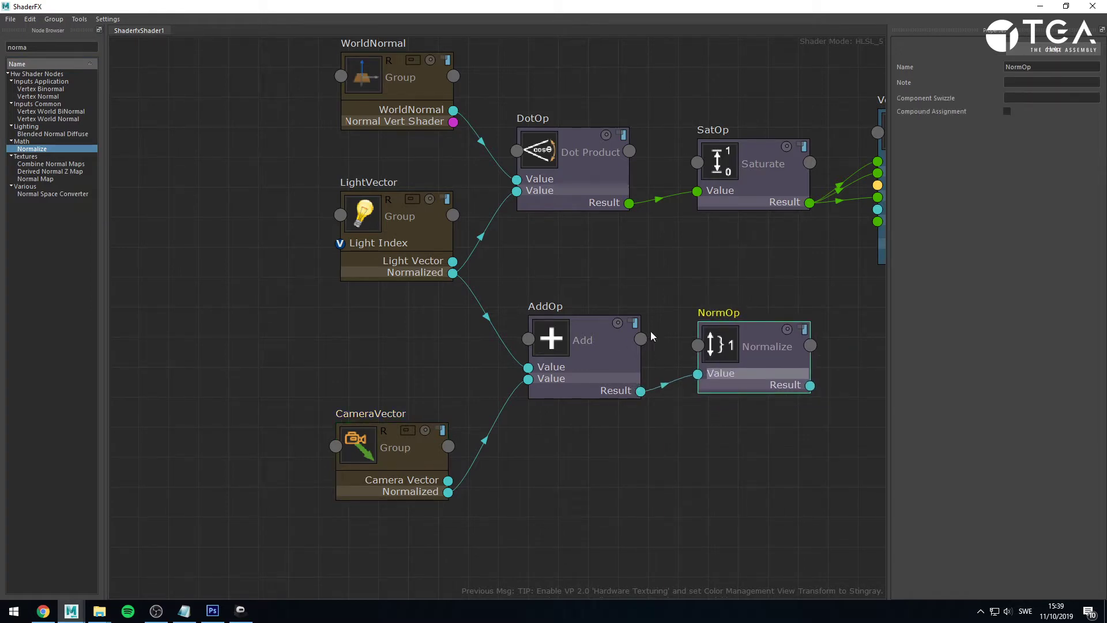
Step: Place a second Dot Product node and connect NormOp's Result and the WorldNormal output to its two values
middle_drag(736, 366, 379, 358)
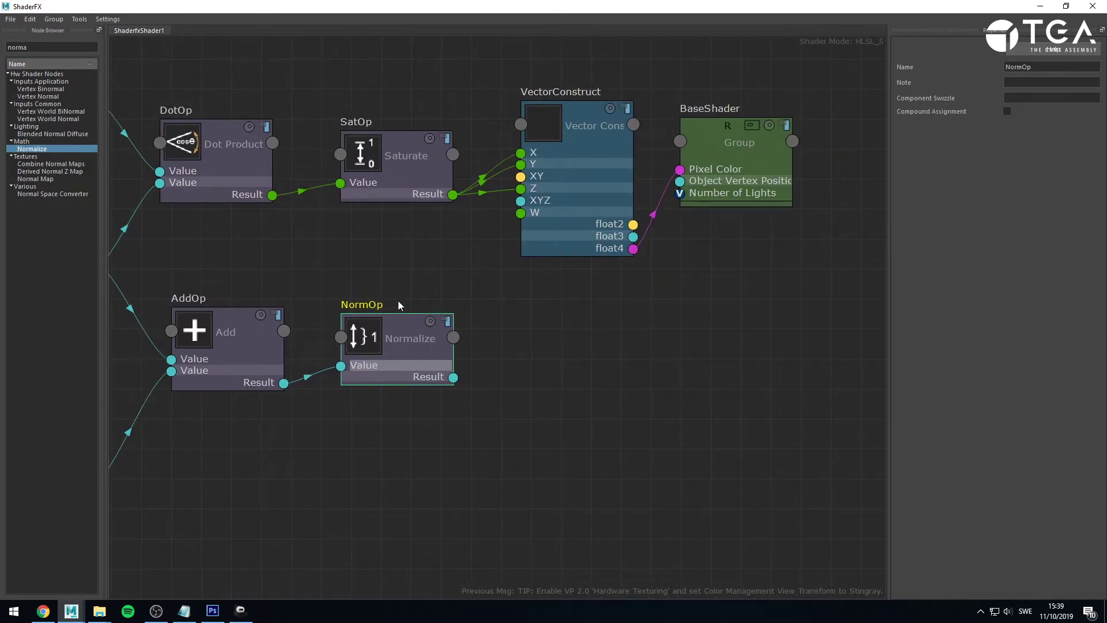
double_click(52, 44)
text(dot)
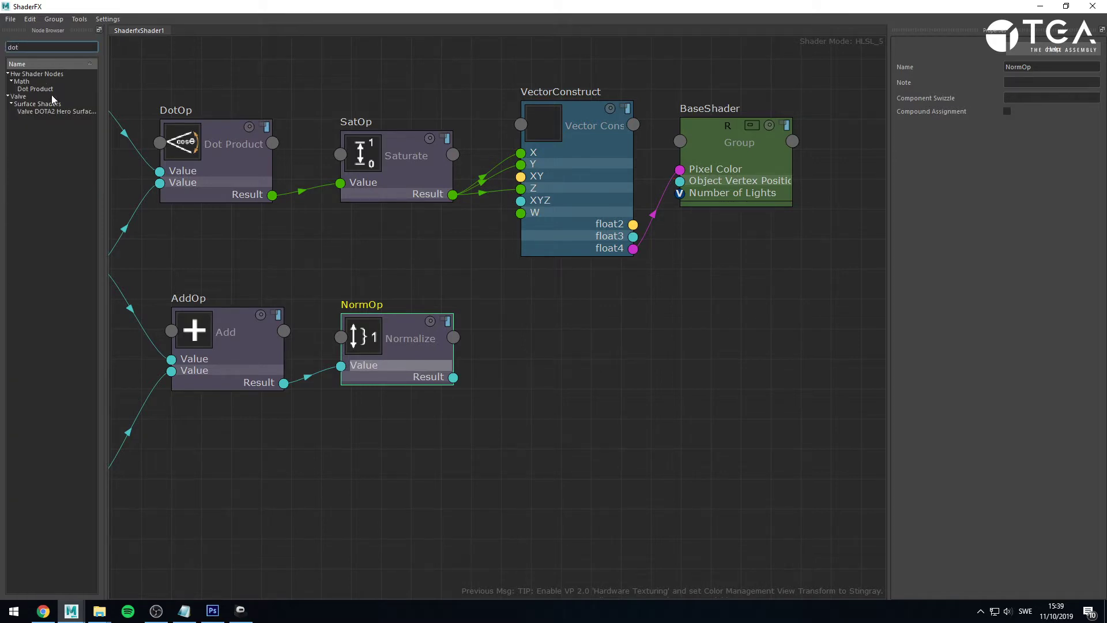
drag(35, 88, 528, 425)
drag(461, 379, 539, 427)
middle_drag(354, 479, 515, 480)
scroll(515, 480, down, 1)
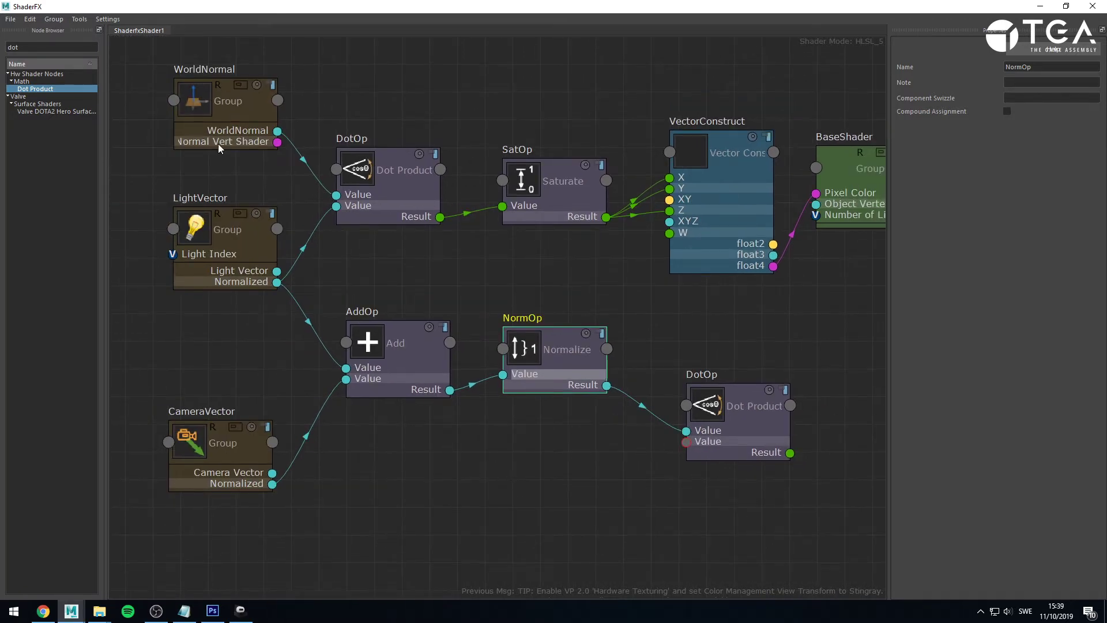
drag(277, 131, 686, 442)
Step: Rearrange the graph, placing WorldNormal above LightVector, the diffuse nodes higher up, and AddOp, NormOp and the second DotOp closer together
scroll(311, 266, down, 1)
middle_drag(311, 265, 485, 276)
drag(388, 107, 156, 462)
scroll(599, 374, down, 2)
drag(558, 151, 665, 77)
drag(575, 358, 384, 390)
drag(721, 356, 526, 391)
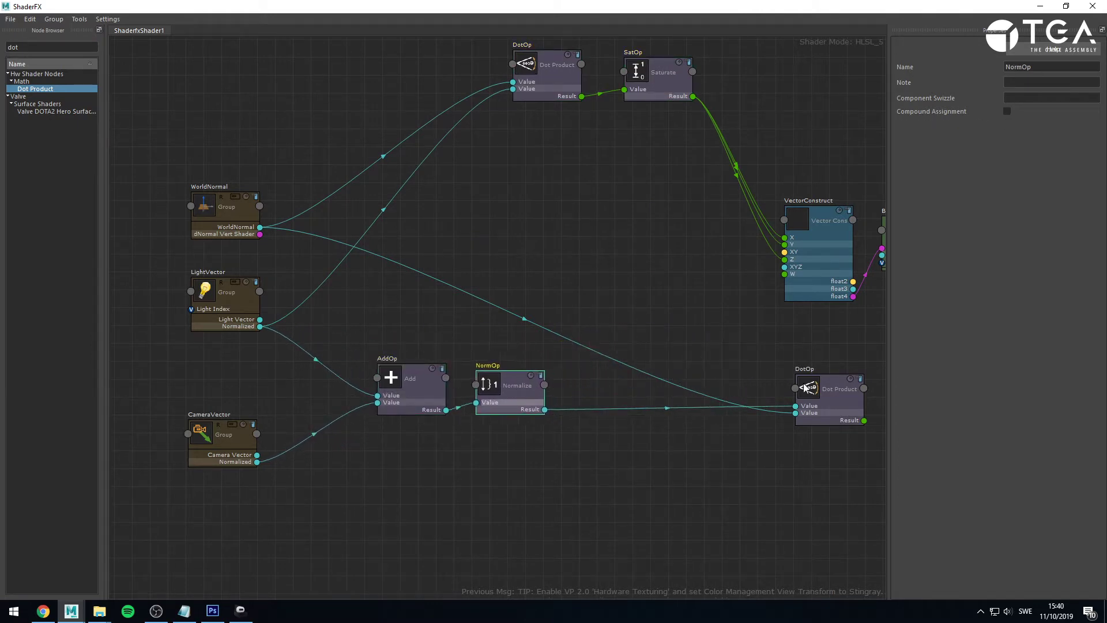
drag(821, 389, 651, 312)
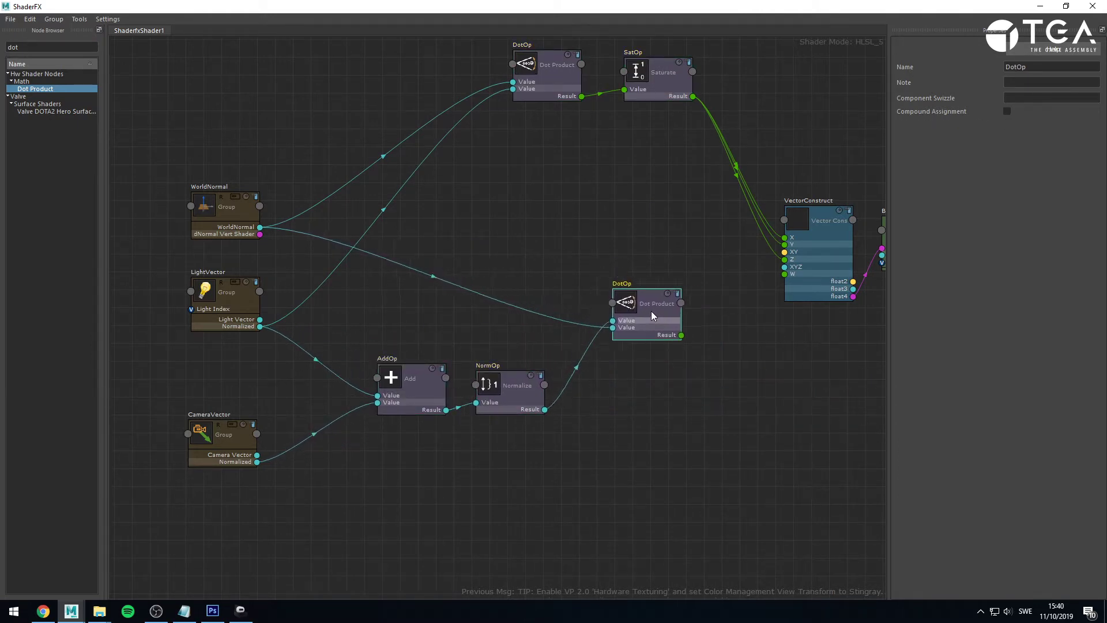
Step: Switch to Photoshop, show layer groups 8 and 9 to review the dot, saturate and pow formulas, and return to ShaderFX
click(213, 610)
click(987, 263)
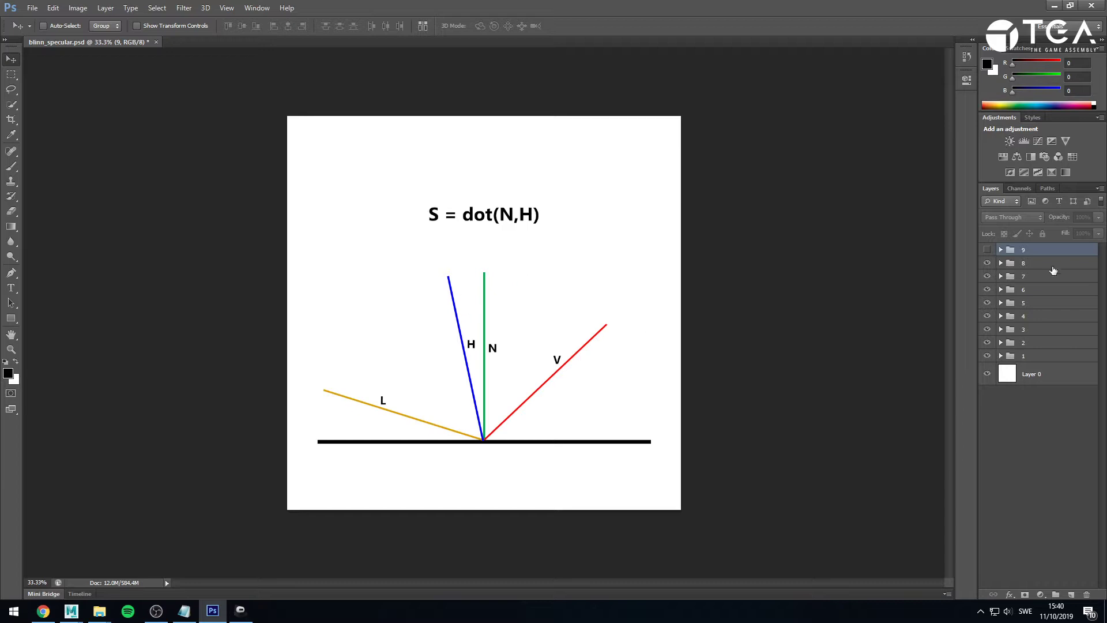
click(987, 250)
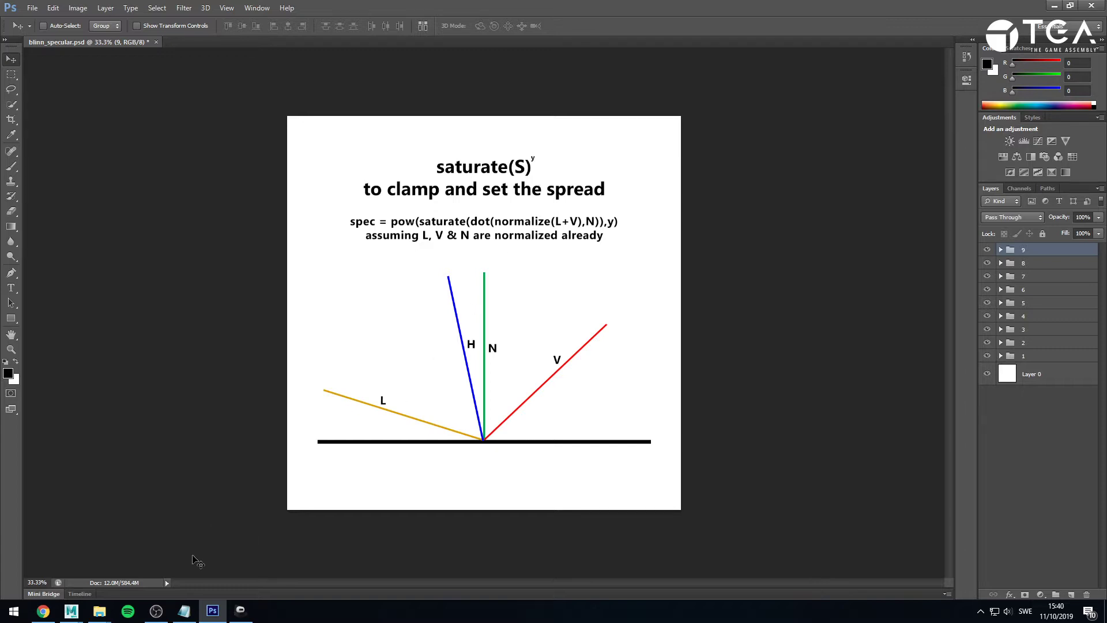
mouse_move(71, 611)
click(161, 576)
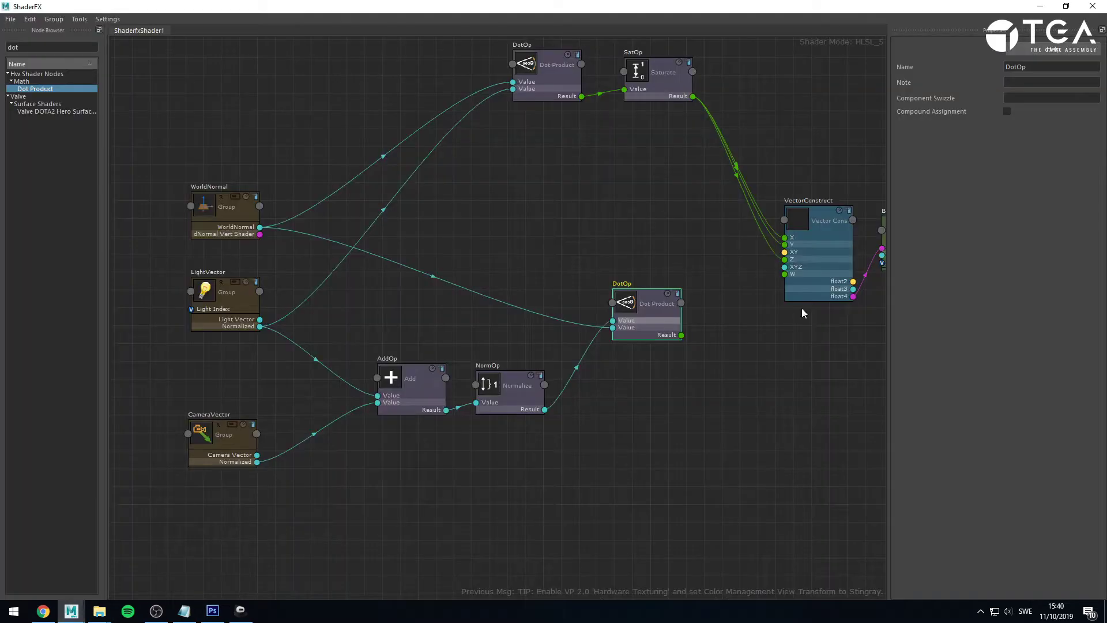
Step: Move the second DotOp slightly, search for "satur" and place a Saturate node fed by that dot product's Result
drag(672, 331, 654, 343)
click(667, 358)
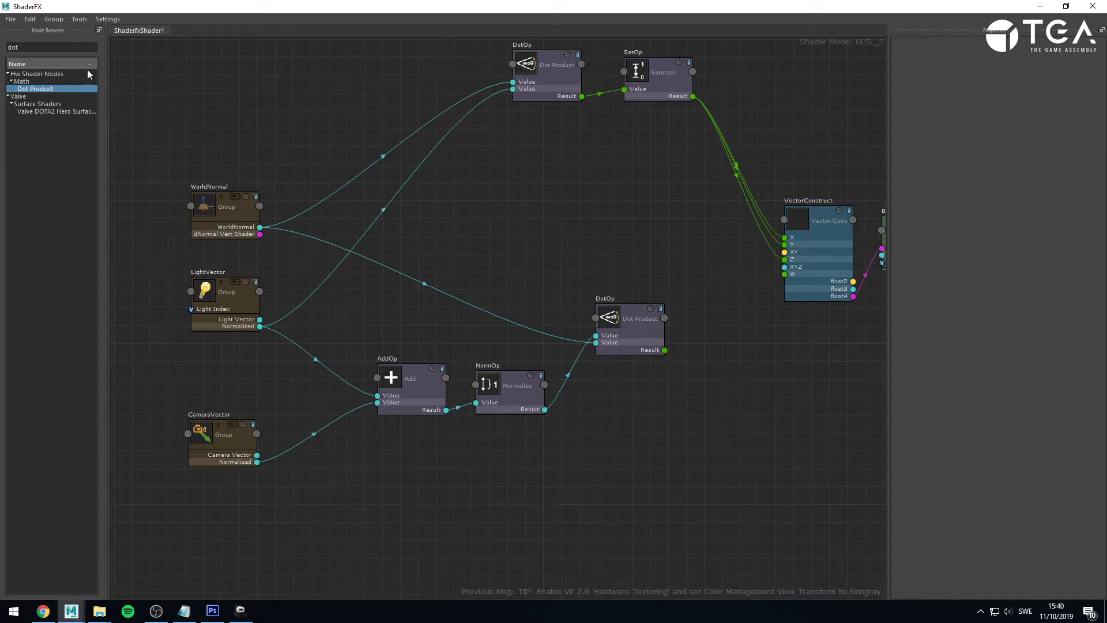
drag(40, 45, 2, 47)
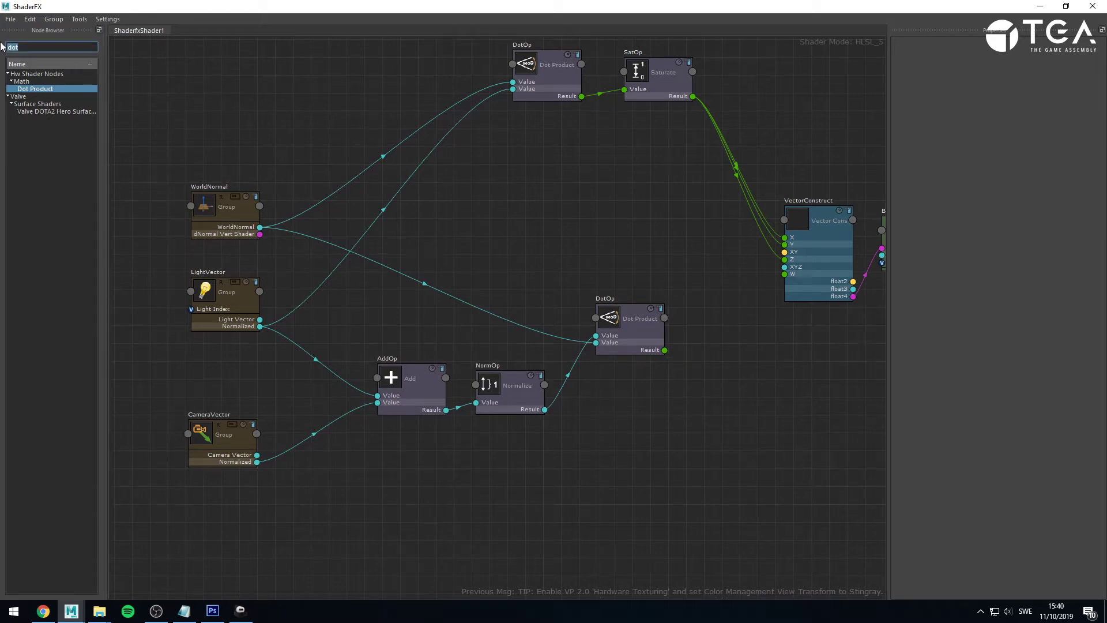
text(satur)
drag(45, 110, 710, 320)
Step: Place a Pow node, connect the new Saturate Result to its X and move the specular nodes away from VectorConstruct
click(69, 46)
key(ctrl+a)
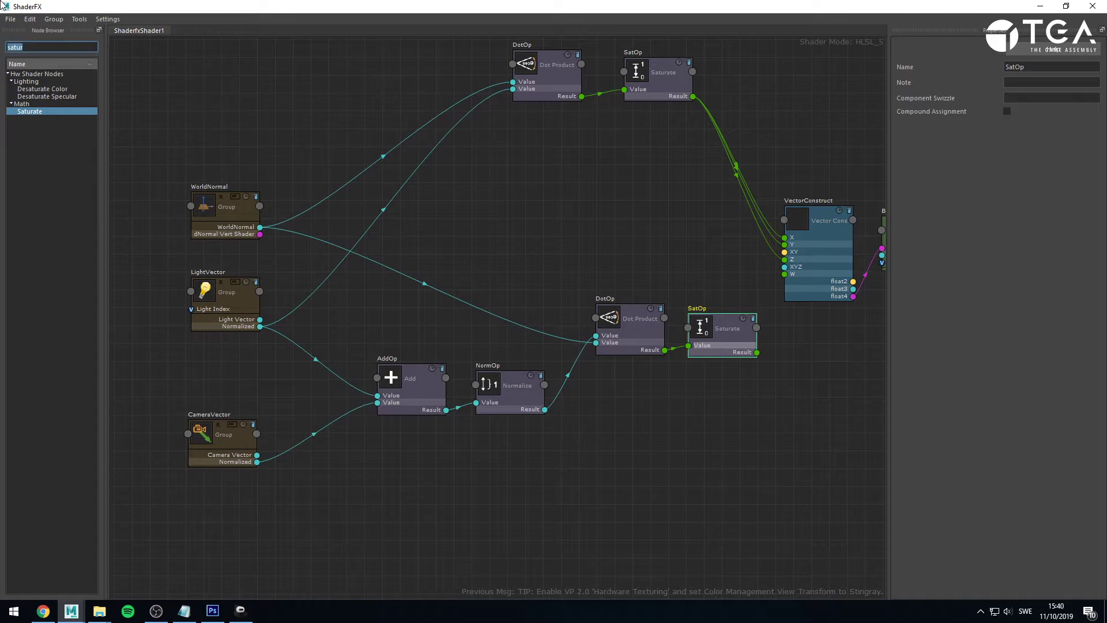
key(BackSpace)
text(pow)
drag(23, 88, 784, 404)
drag(757, 352, 786, 419)
drag(148, 179, 504, 352)
click(625, 428)
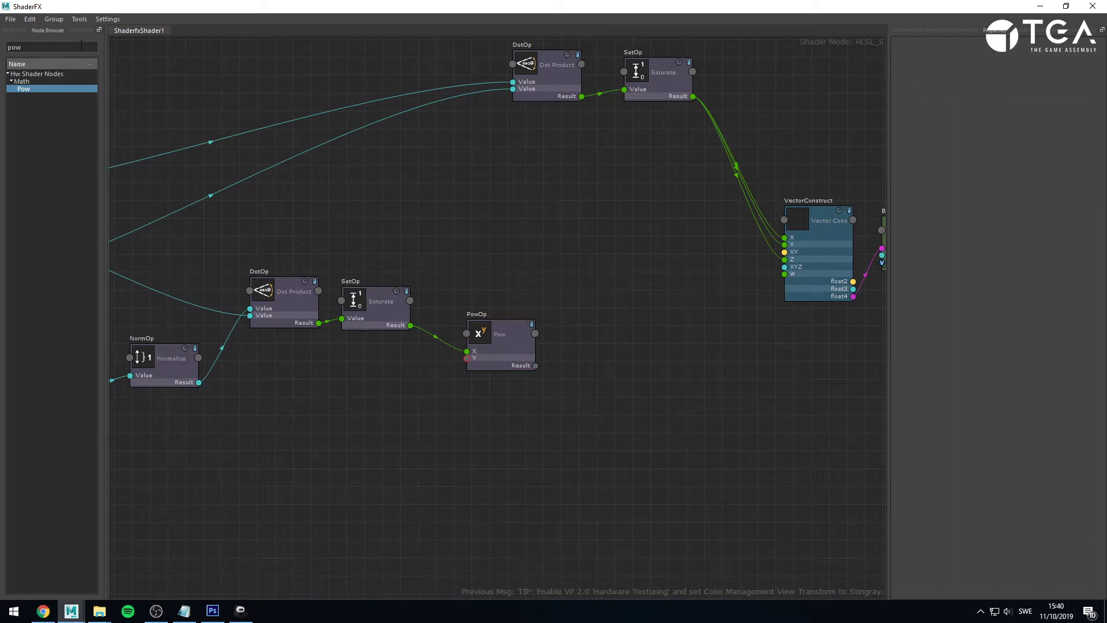
Step: Search for "float", place a Float node below the specular Saturate node and connect it to PowOp's Y
drag(38, 47, 2, 29)
text(float)
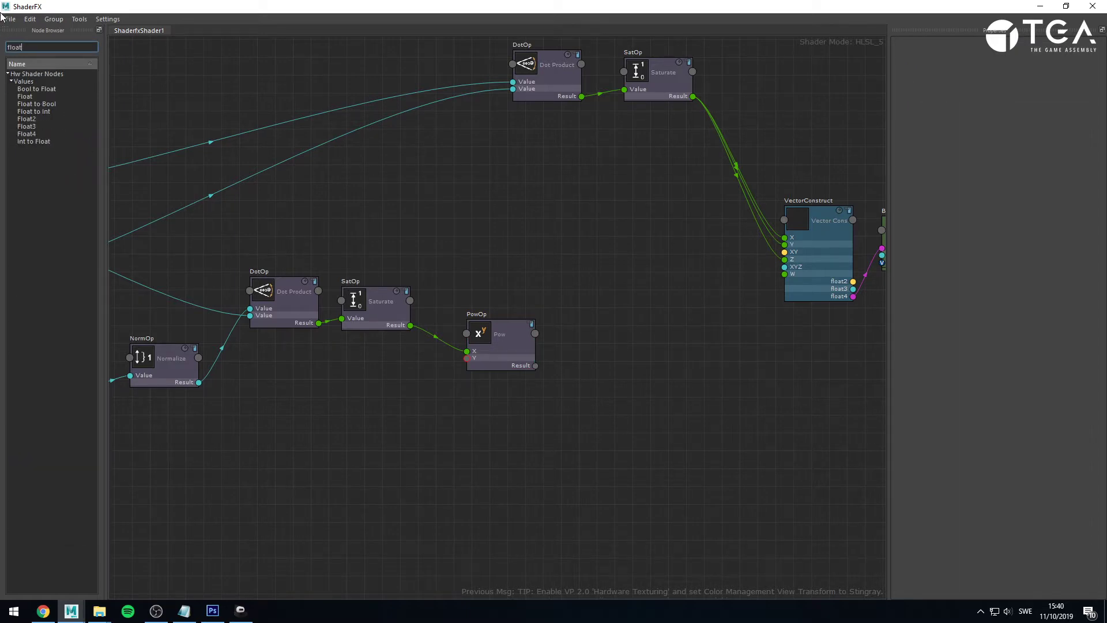
drag(26, 97, 352, 373)
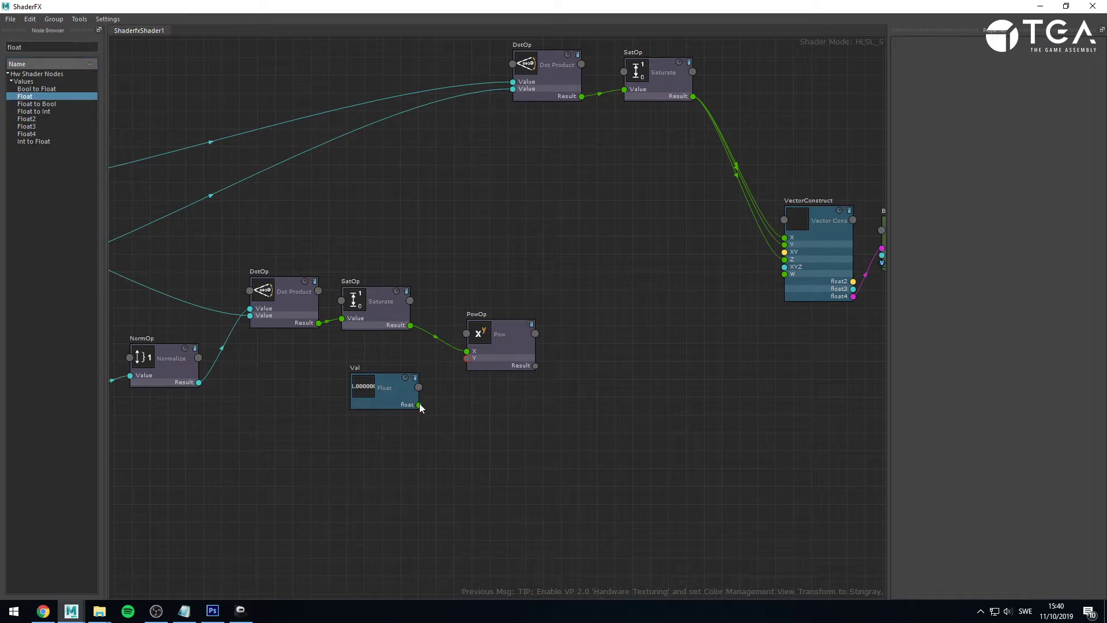
drag(420, 405, 467, 359)
scroll(464, 365, up, 2)
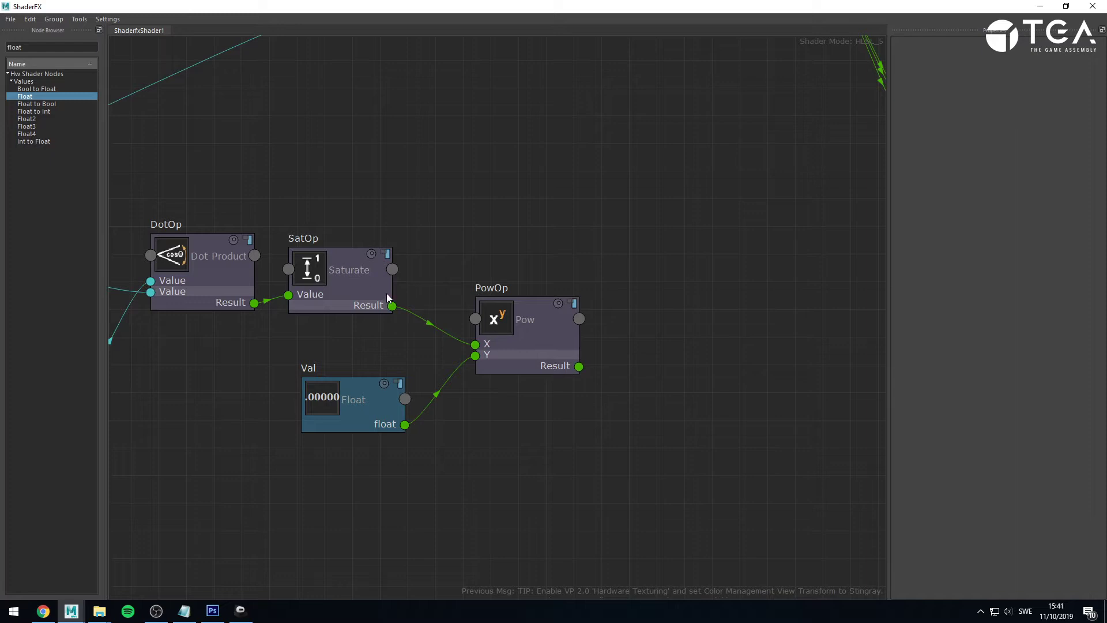
Step: Rename the Float node as SpecularSpread and expose it as a material input
click(376, 397)
double_click(1040, 69)
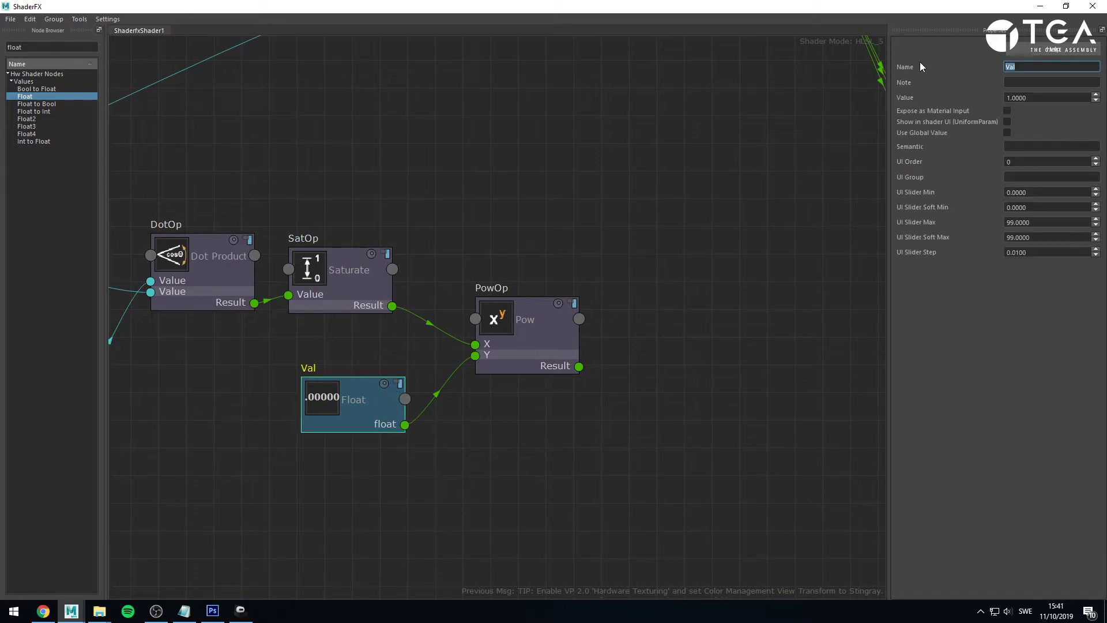
text(SpecularSpread)
key(Return)
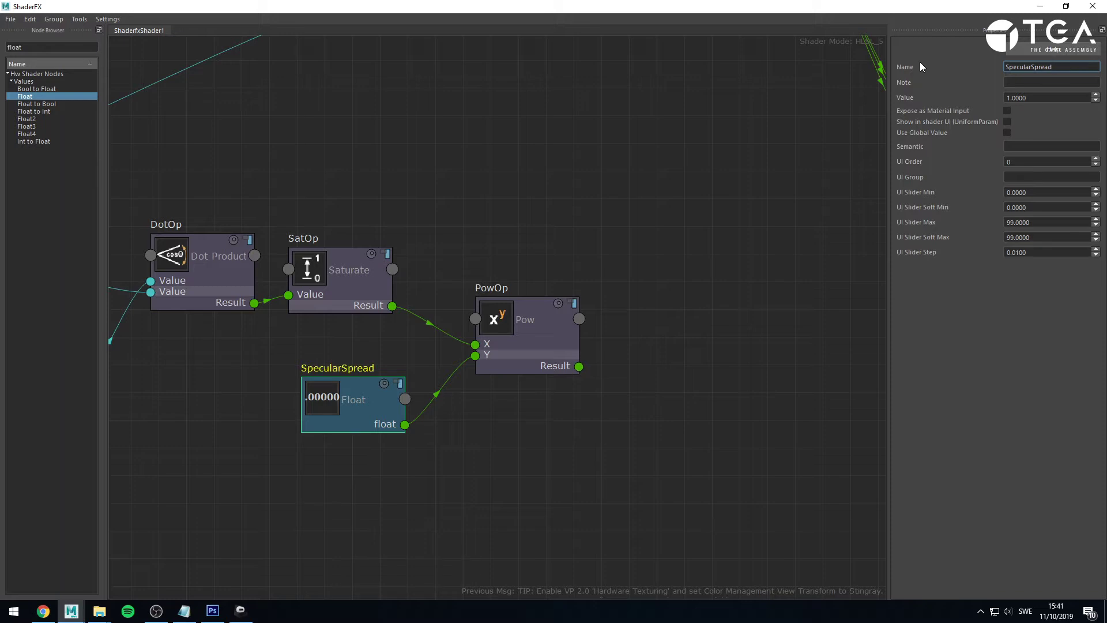
click(1007, 111)
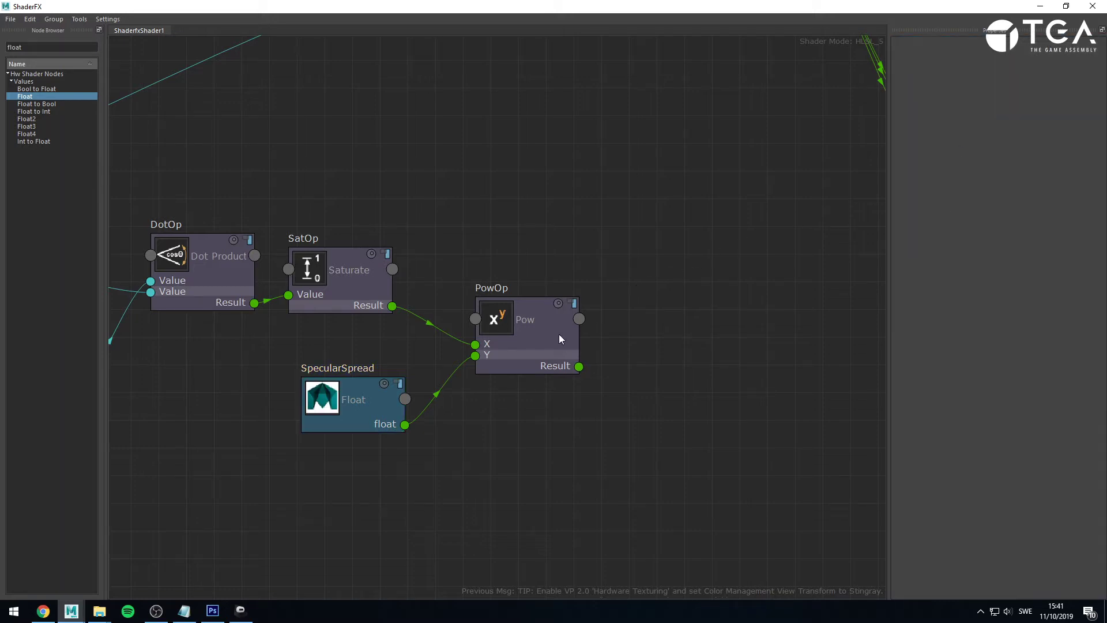
Step: Shift the SpecularSpread and PowOp nodes slightly to tidy their placement in the graph
drag(354, 421, 338, 425)
drag(559, 332, 549, 330)
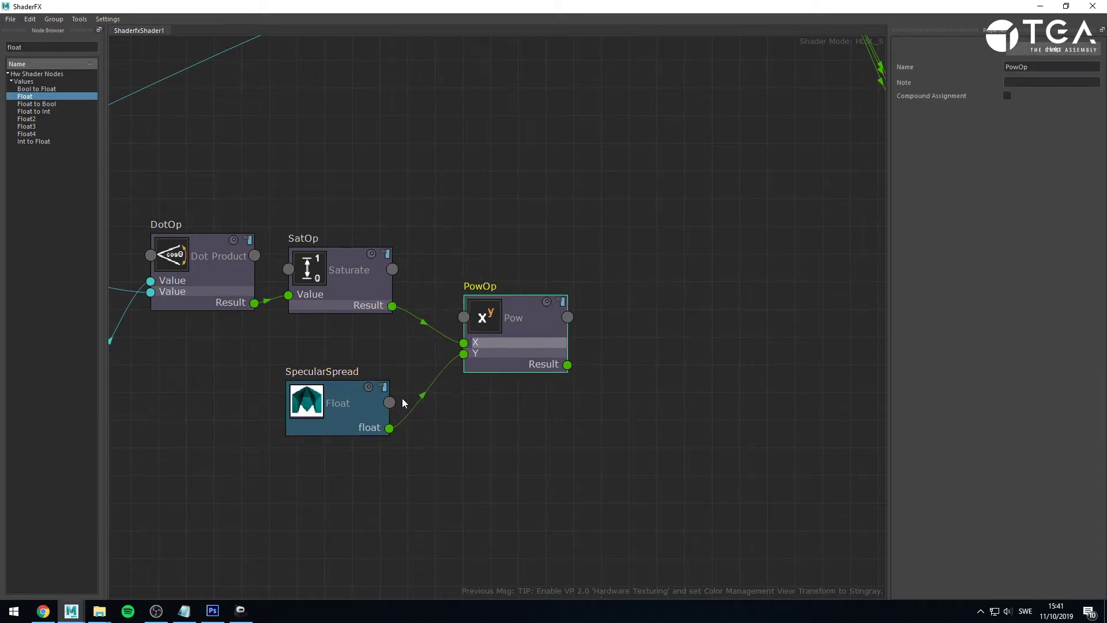
click(347, 416)
Step: Connect PowOp's Result to VectorConstruct's Z, Y and X inputs in place of the diffuse Saturate result
scroll(616, 362, down, 3)
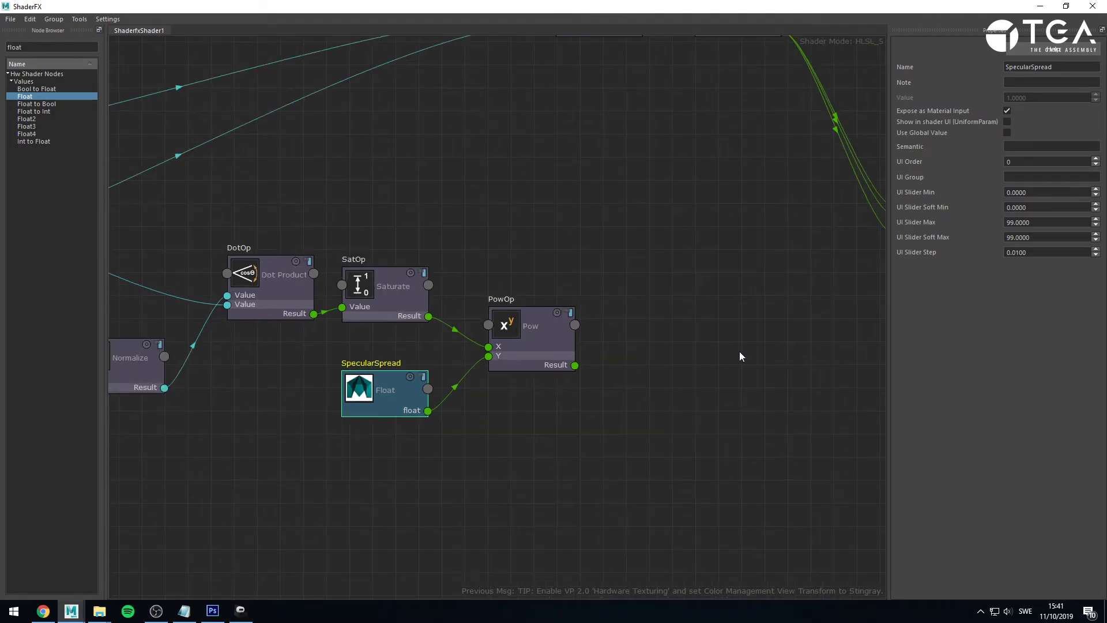
alt+middle_drag(681, 391, 534, 442)
scroll(534, 441, down, 1)
click(520, 424)
scroll(520, 424, up, 1)
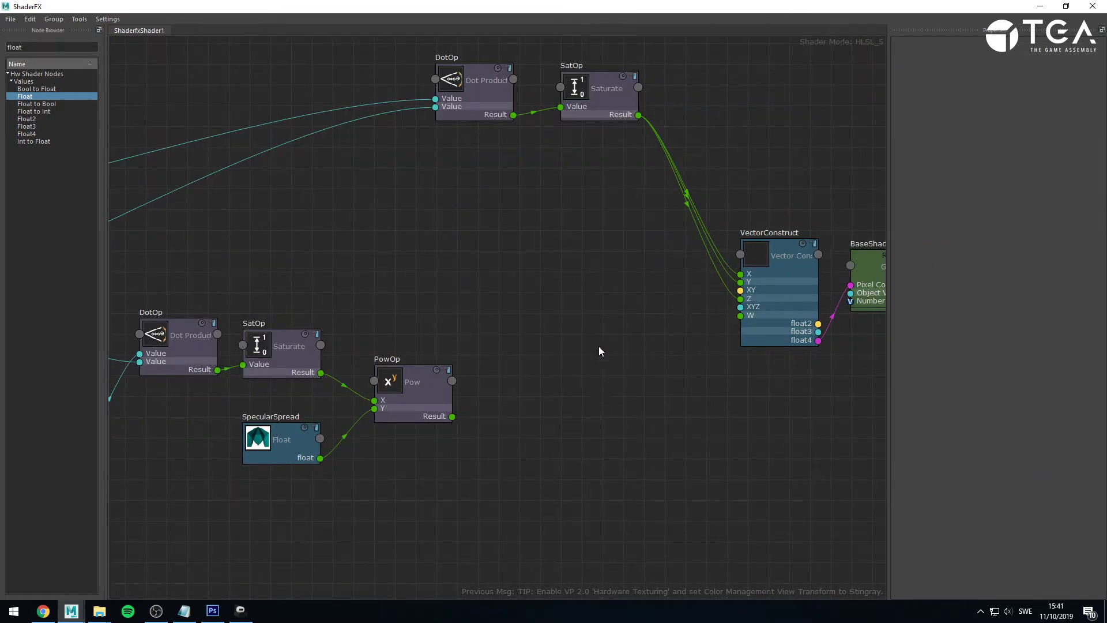
alt+middle_drag(487, 306, 458, 344)
drag(427, 456, 712, 337)
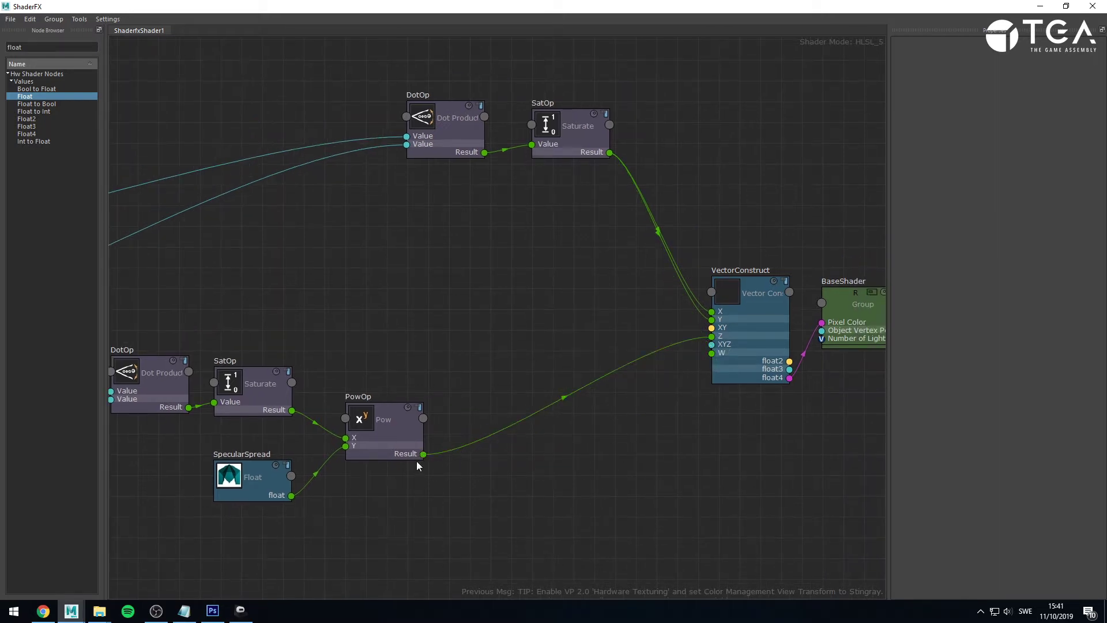
drag(479, 463, 711, 320)
drag(424, 455, 711, 311)
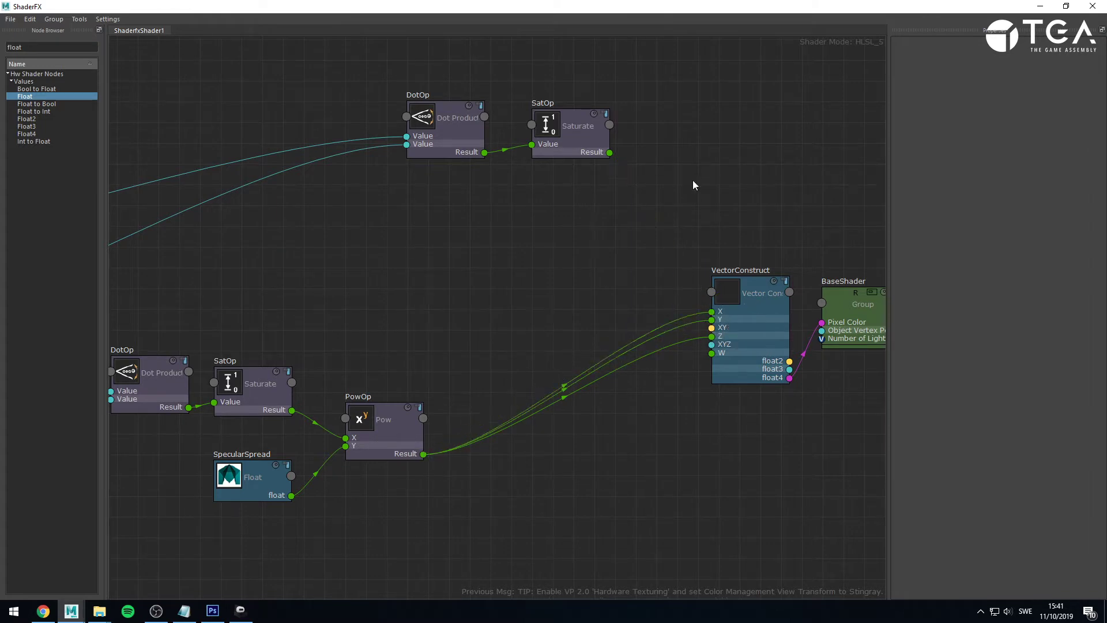
Step: Minimize ShaderFX and examine the specular shading on the sphere in the Maya viewport from several angles
click(1037, 7)
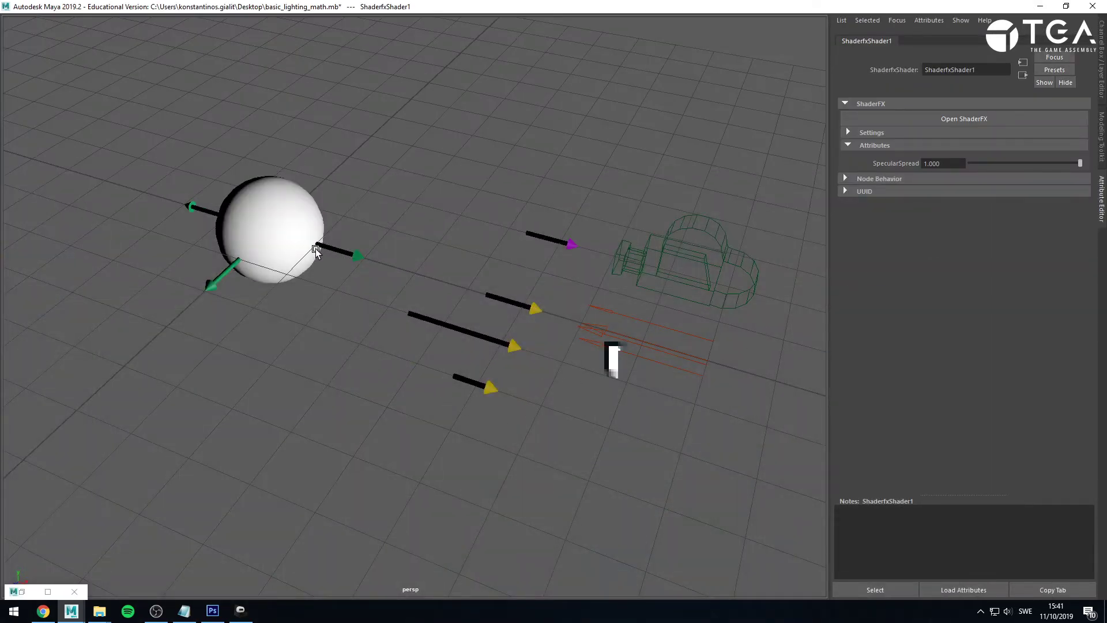
alt+drag(281, 255, 297, 396)
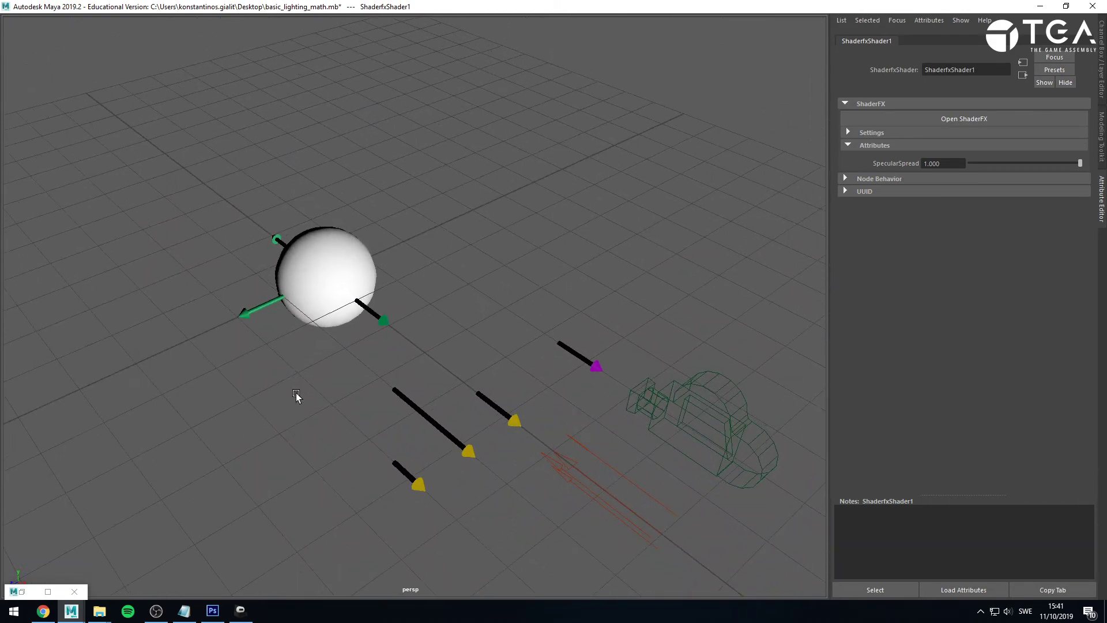
alt+drag(277, 439, 351, 379)
alt+right_drag(351, 379, 410, 412)
alt+drag(410, 411, 425, 414)
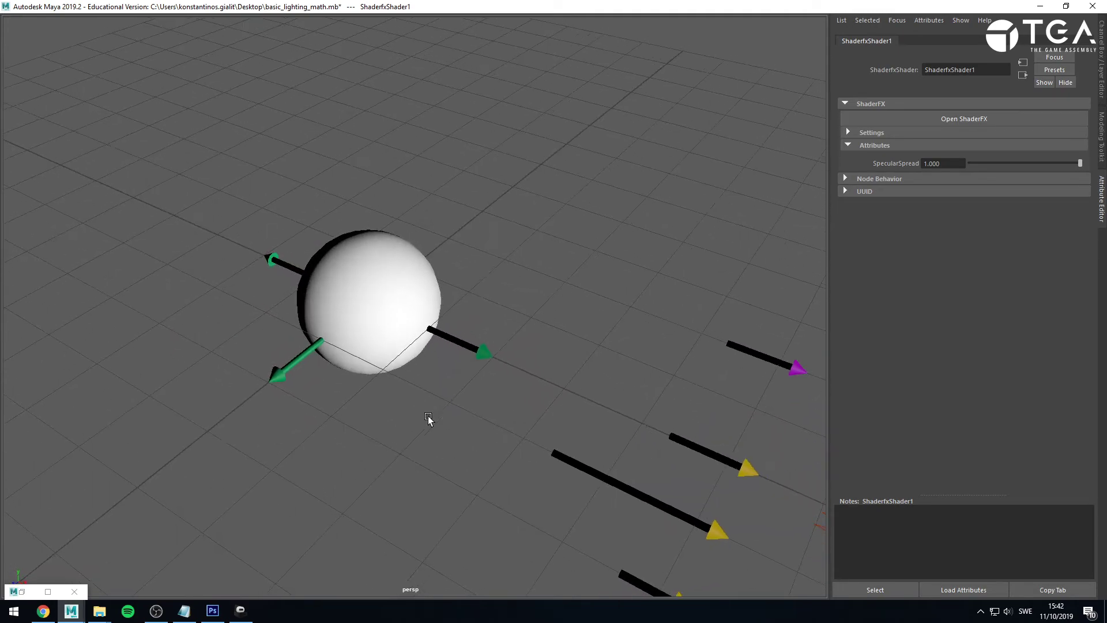
alt+middle_drag(452, 422, 417, 377)
alt+drag(370, 238, 339, 293)
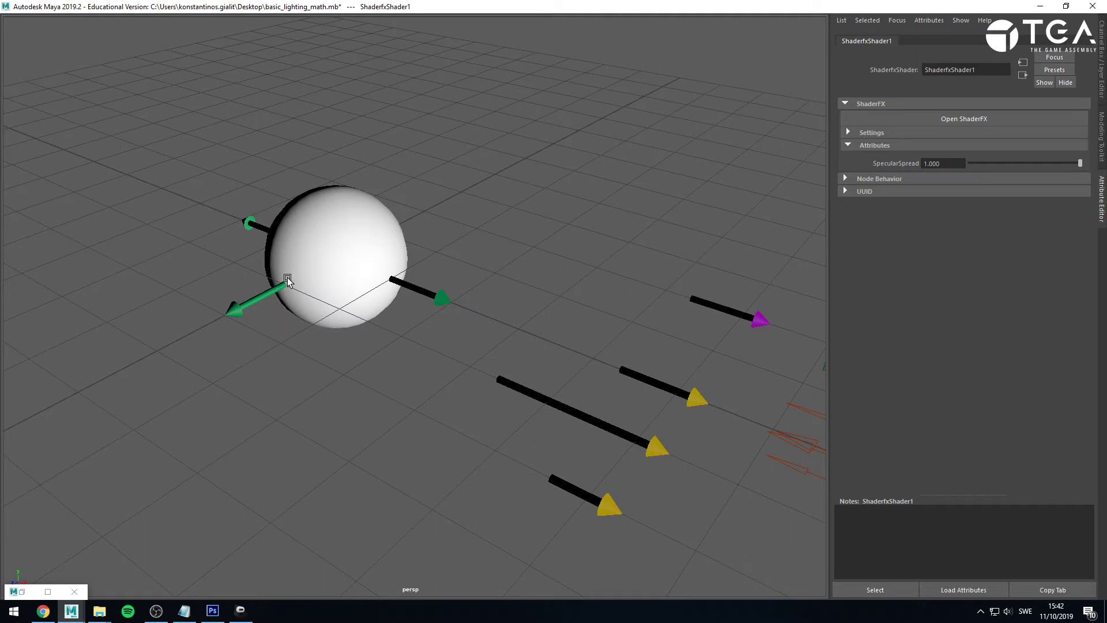
Step: Set the shader's SpecularSpread to 100 and examine the highlight on the sphere relative to the light and camera
drag(953, 166, 894, 160)
text(100)
key(Return)
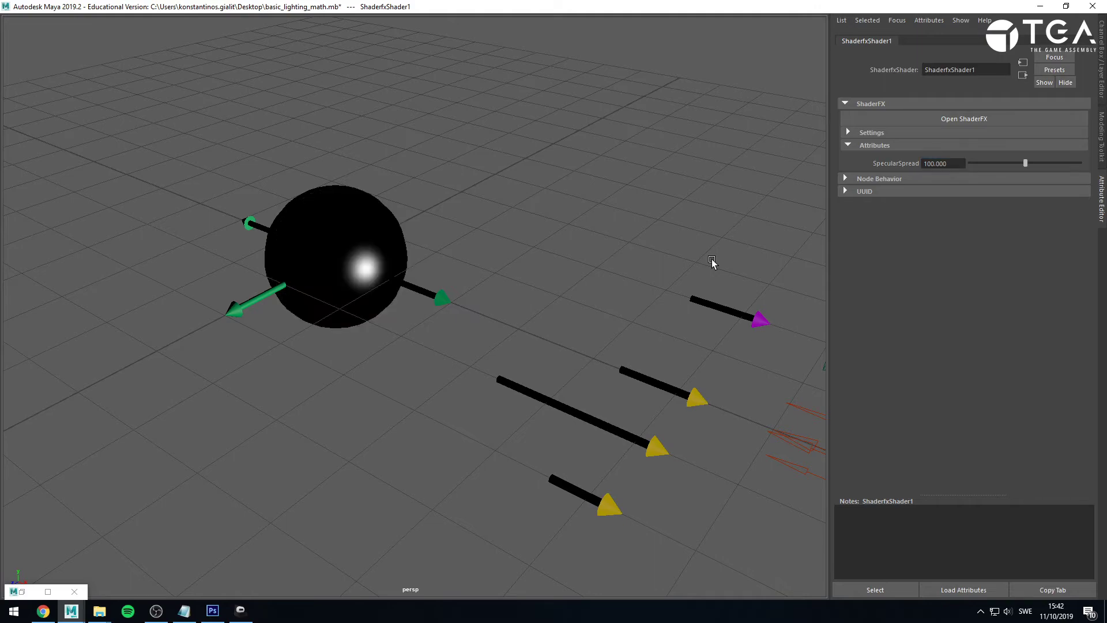
alt+drag(603, 224, 549, 443)
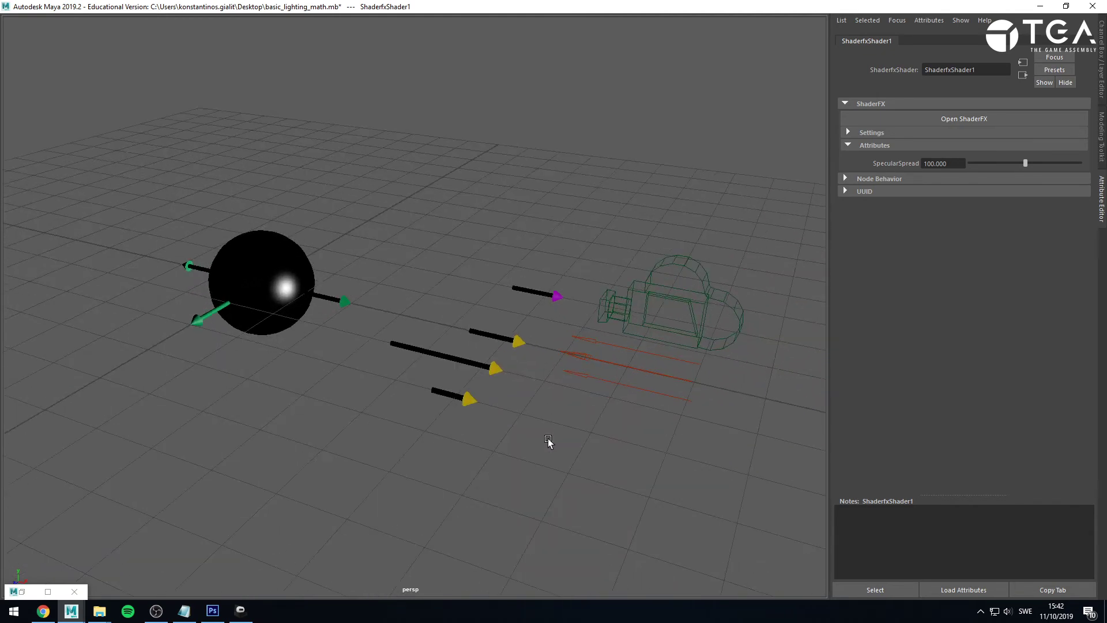
click(584, 361)
drag(662, 370, 647, 327)
click(244, 348)
scroll(572, 371, up, 5)
alt+drag(572, 372, 257, 289)
Step: Pick the sphere and select its assigned ShaderfxShader1 to show only the shader's attributes
click(257, 289)
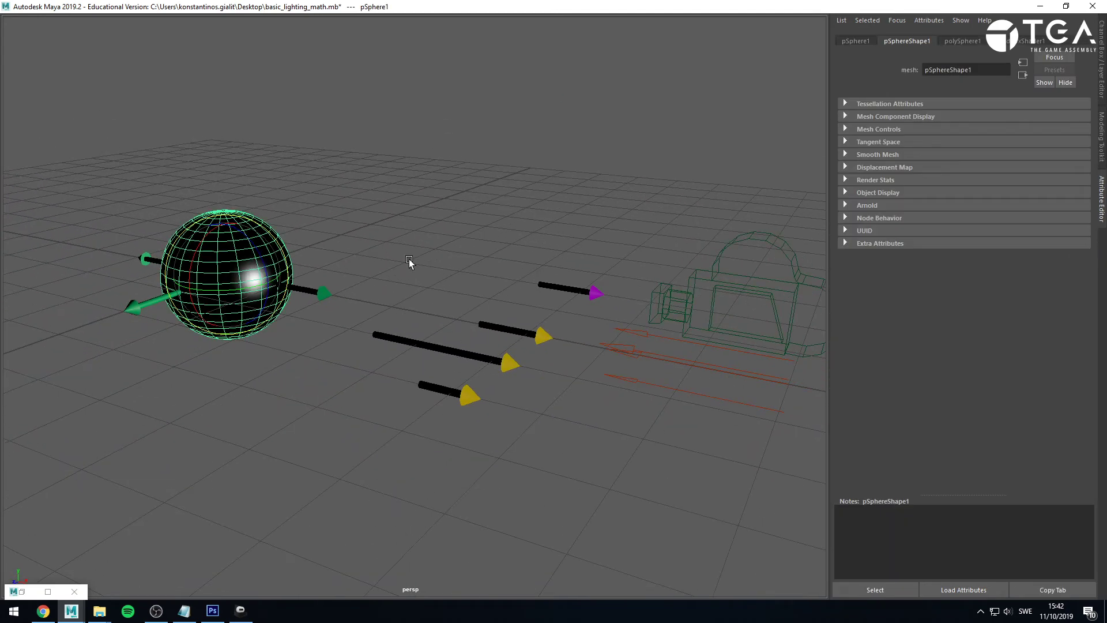
click(1017, 43)
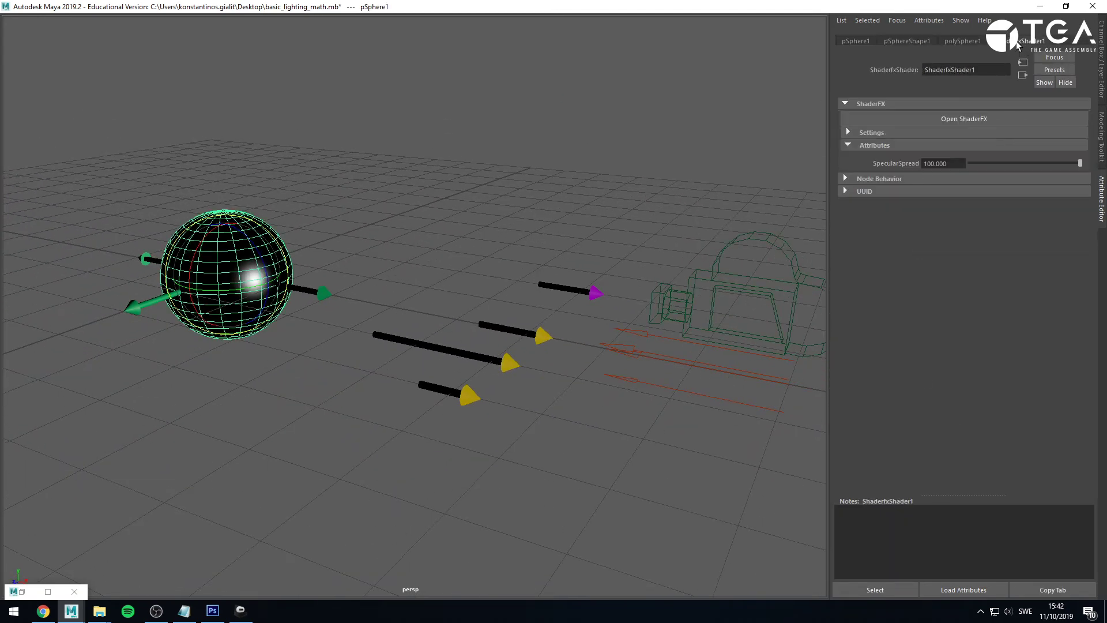
click(875, 590)
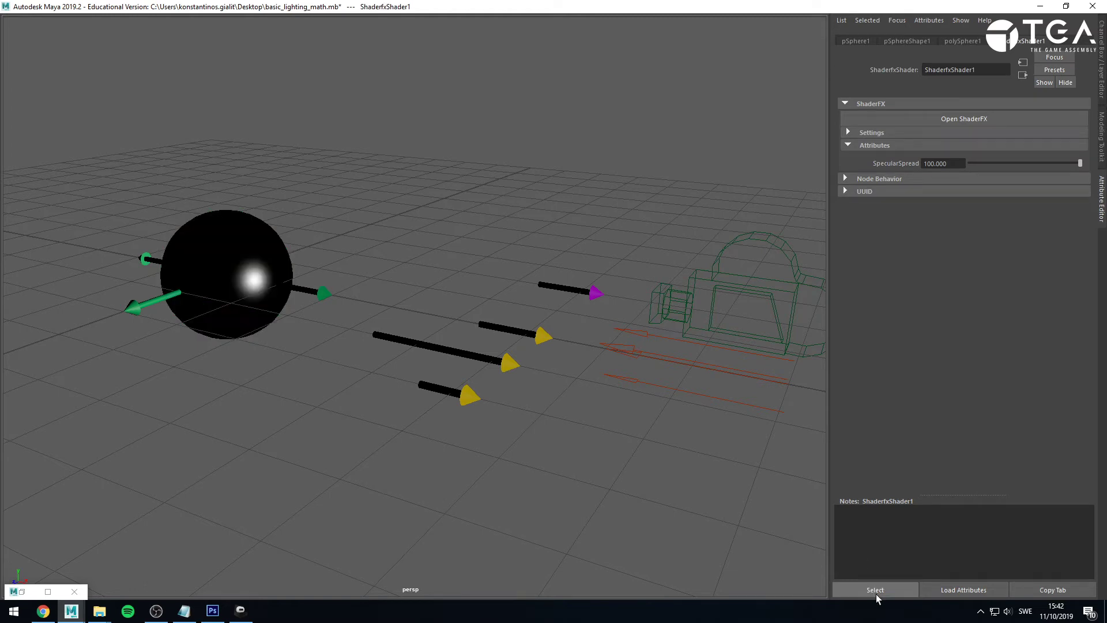
Step: Try a SpecularSpread of 10000 on the shader, and settle on a SpecularSpread of 50
click(950, 167)
text(1)
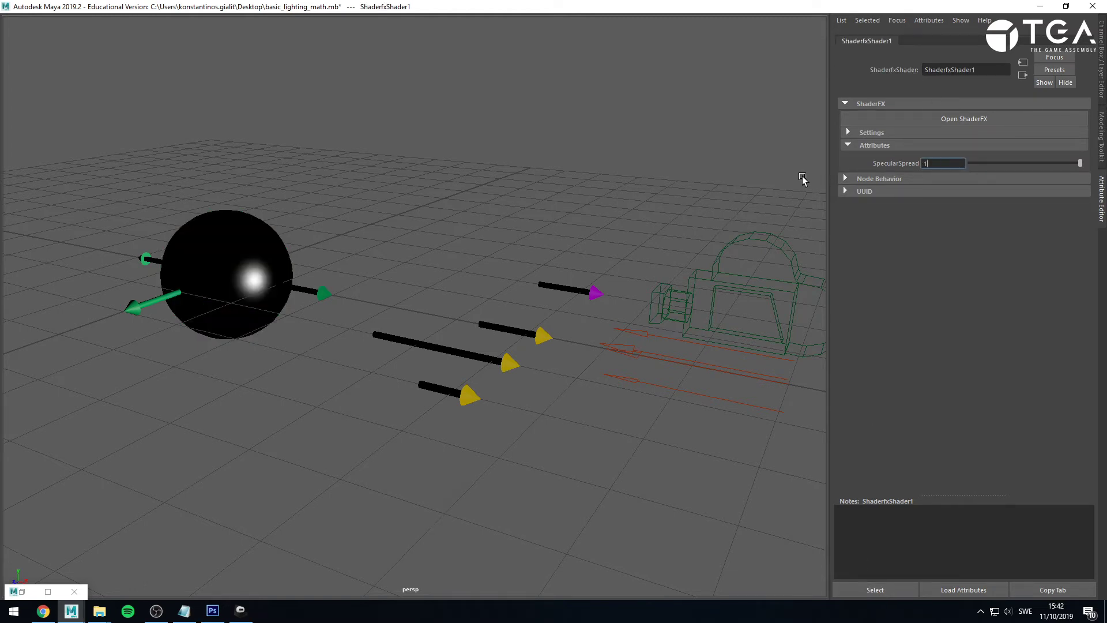
key(Return)
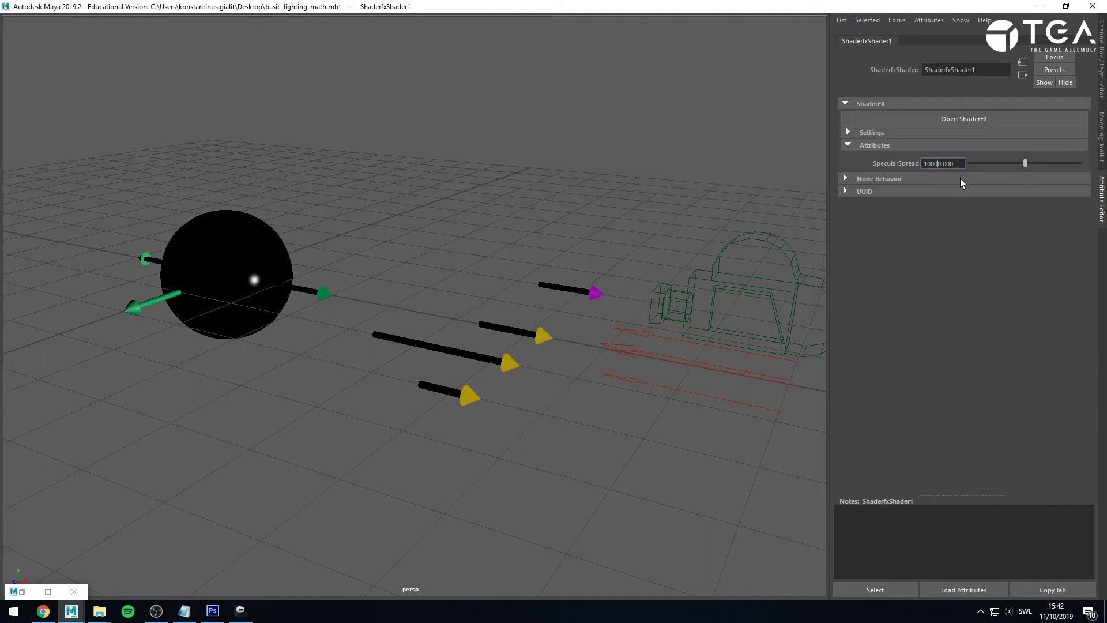
key(Return)
click(961, 165)
text(00)
key(Return)
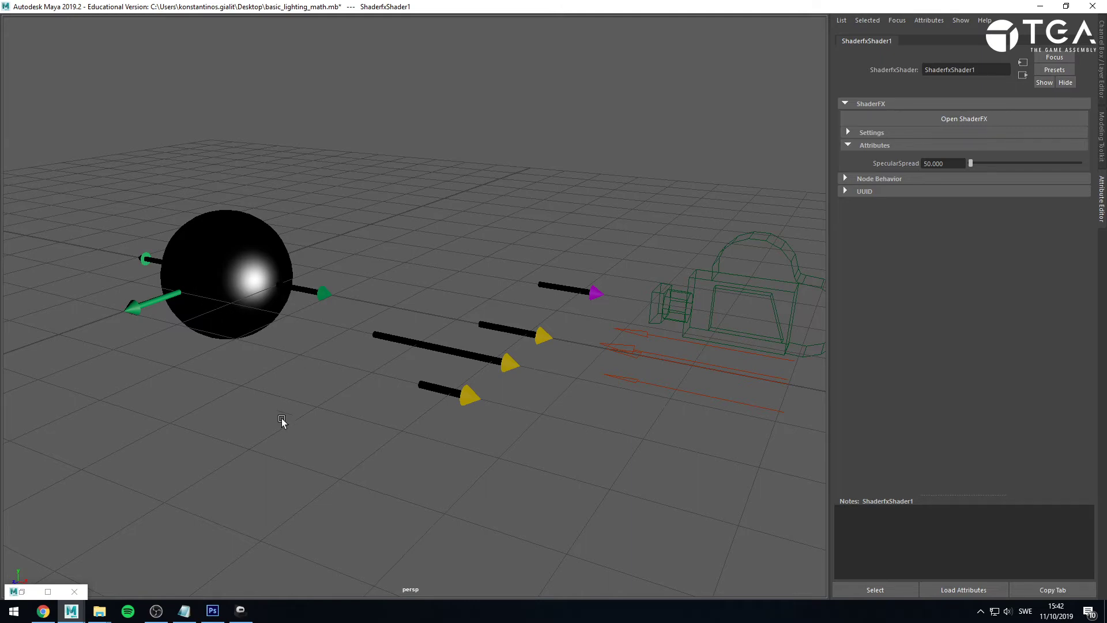
Step: Restore the ShaderFX window and move the diffuse DotOp and SatOp nodes farther away from VectorConstruct
click(50, 592)
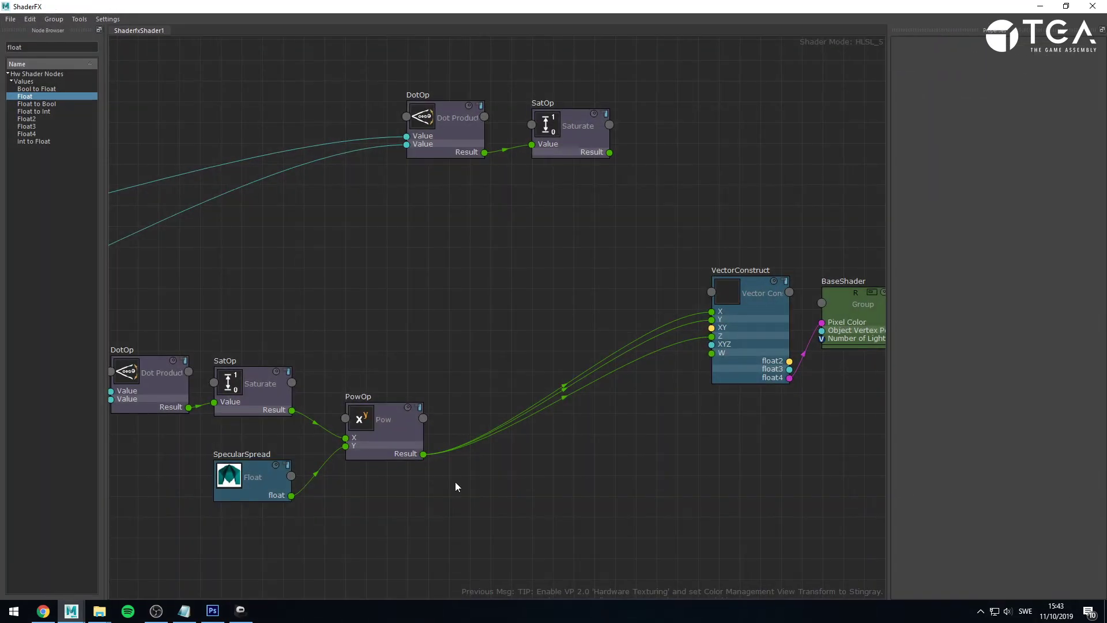
scroll(555, 319, down, 5)
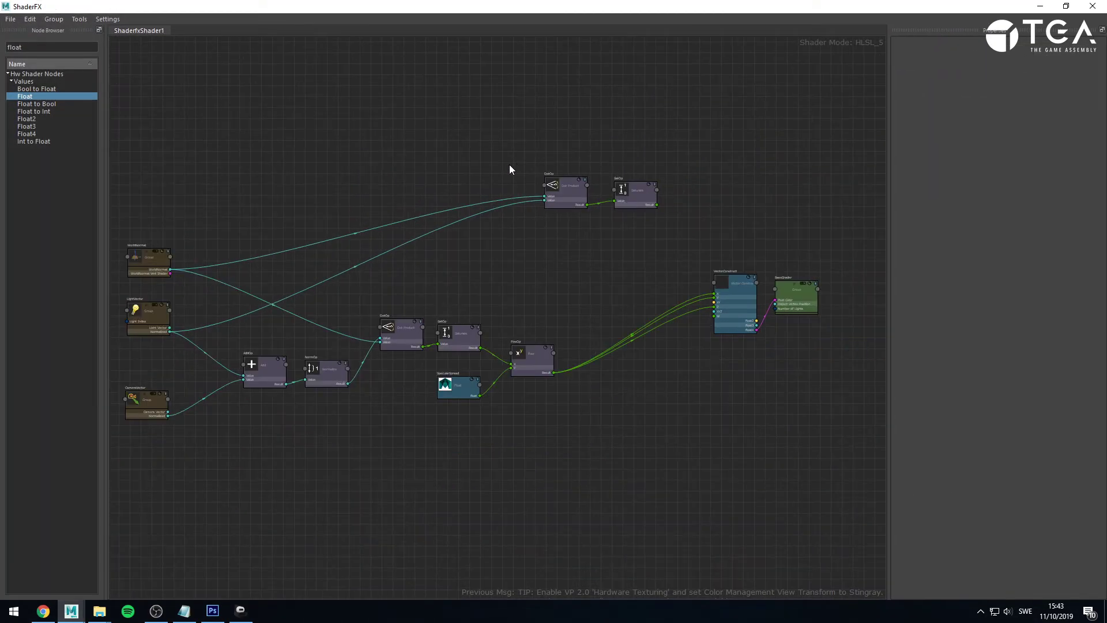
drag(510, 143, 624, 222)
drag(632, 199, 541, 226)
scroll(661, 312, up, 2)
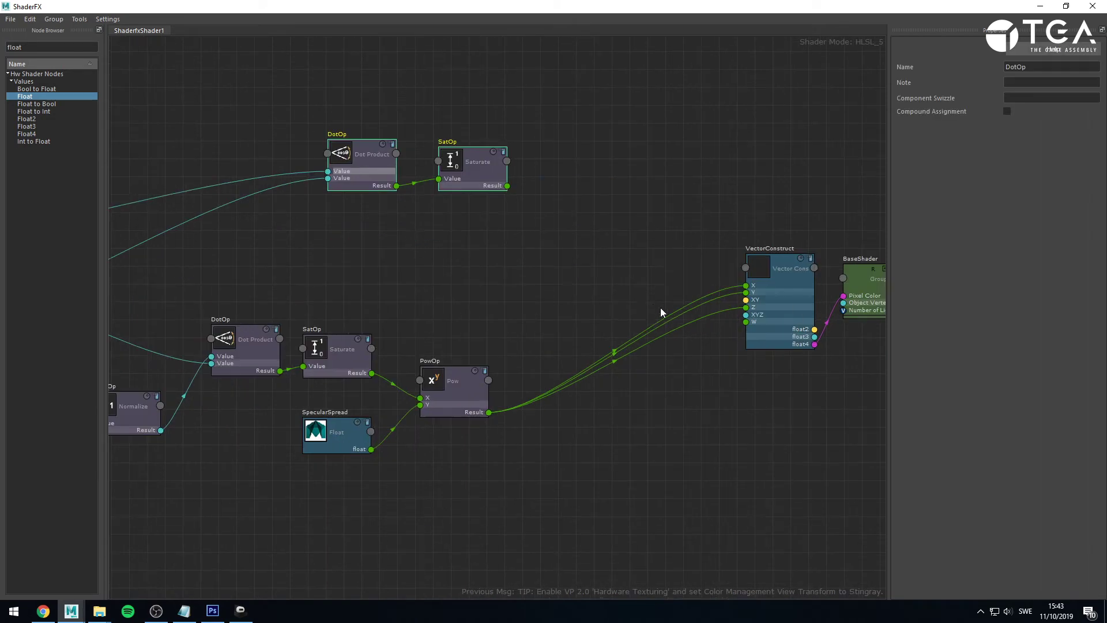
Step: Insert an Add node into the graph just before VectorConstruct
click(617, 282)
double_click(52, 47)
text(add)
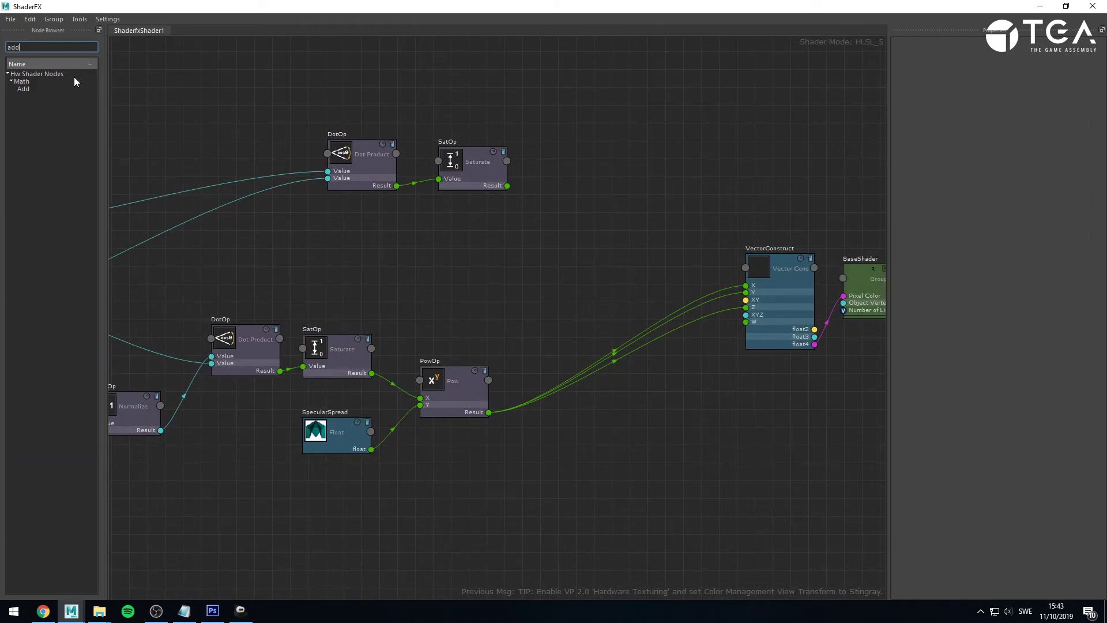
drag(17, 90, 553, 285)
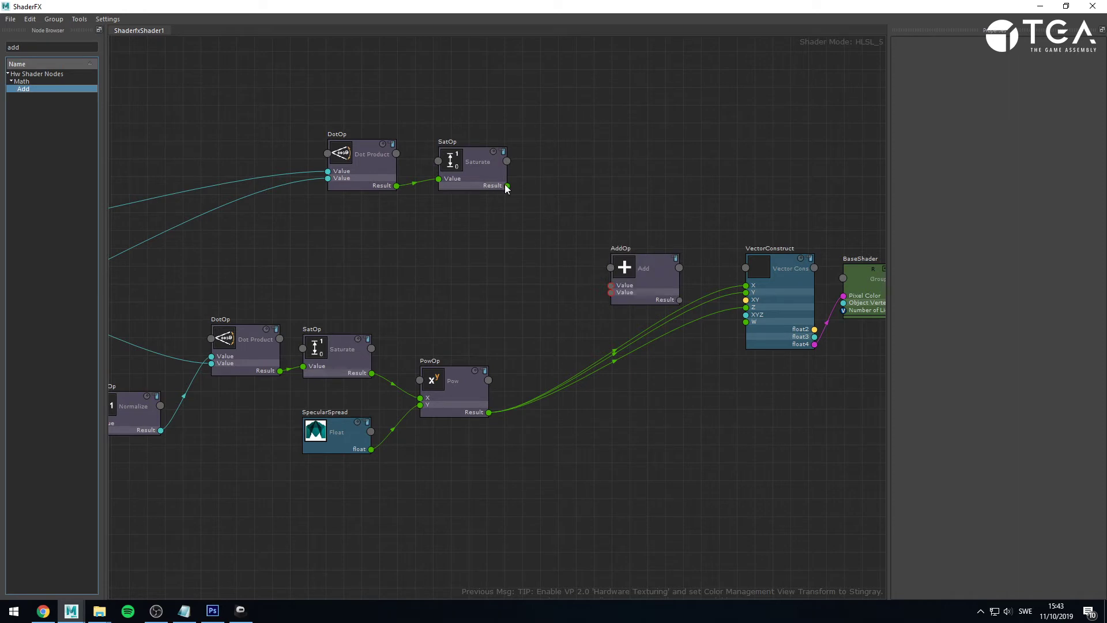
Step: Connect the diffuse SatOp and PowOp results to AddOp's Value inputs, and AddOp's Result to VectorConstruct's X, Y and Z
drag(507, 185, 611, 286)
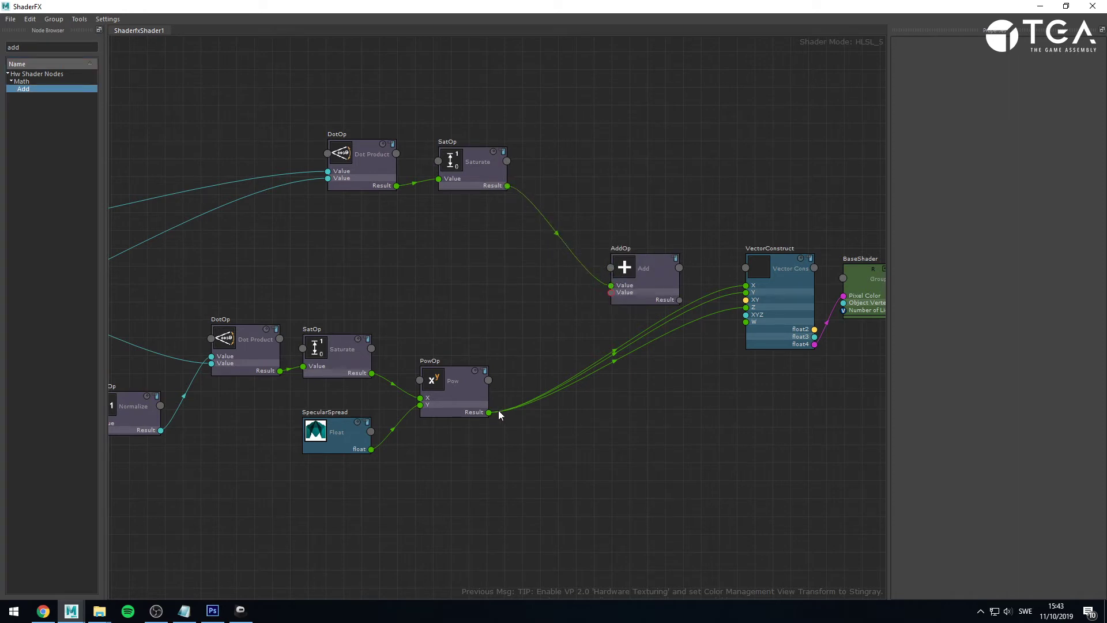
drag(511, 409, 611, 292)
drag(681, 300, 745, 307)
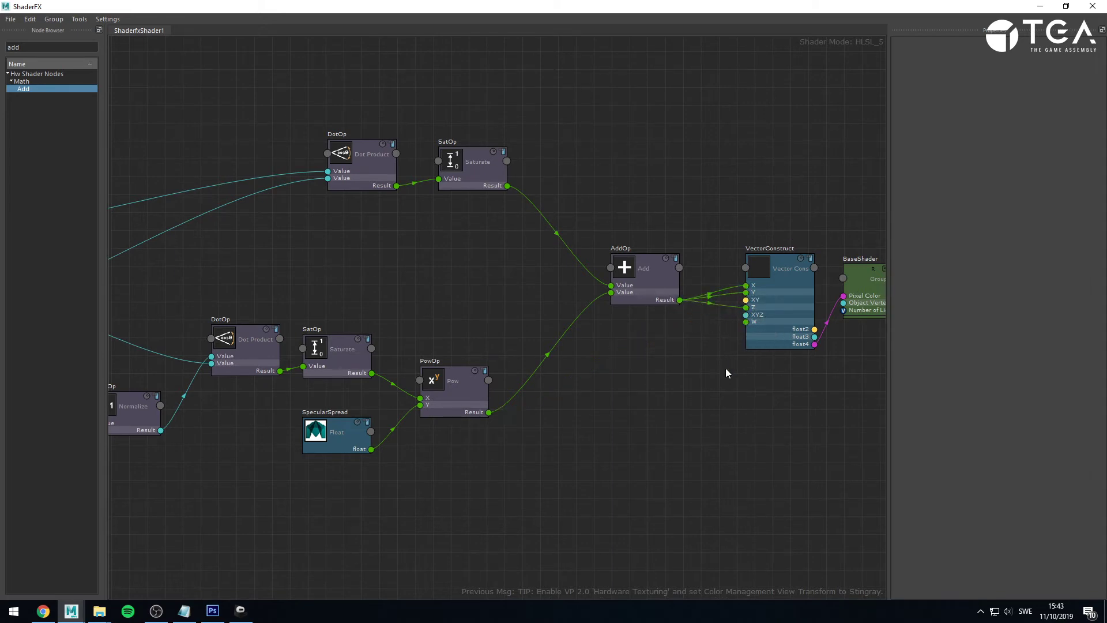
Step: Return to the Maya viewport and examine the combined diffuse and specular shading on the sphere
click(779, 300)
click(1085, 7)
alt+drag(488, 241, 471, 264)
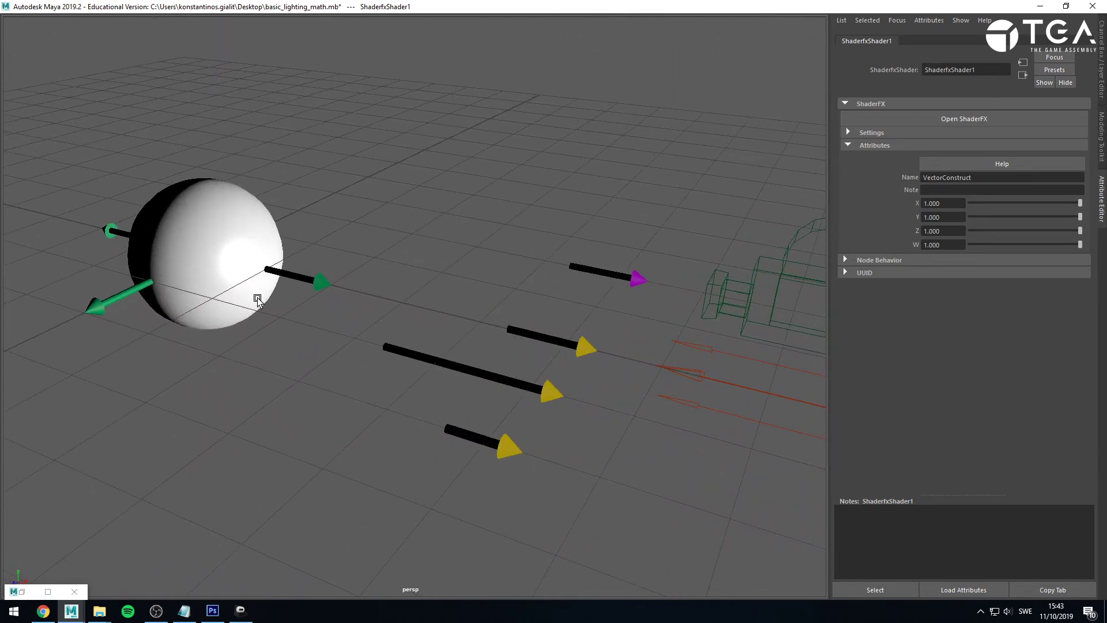
mouse_move(345, 335)
alt+mouse_down()
mouse_move(231, 373)
mouse_move(158, 321)
mouse_move(341, 336)
alt+mouse_up()
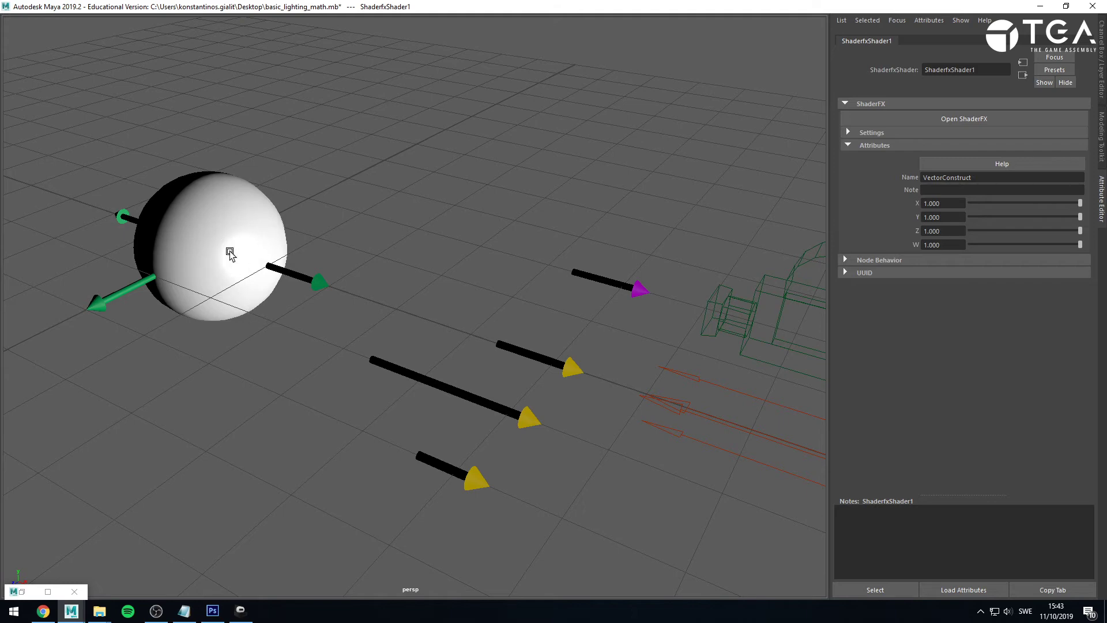
Step: Add two Multiply nodes in ShaderFX, feeding the diffuse SatOp's Result into one and PowOp's Result into the other
click(48, 592)
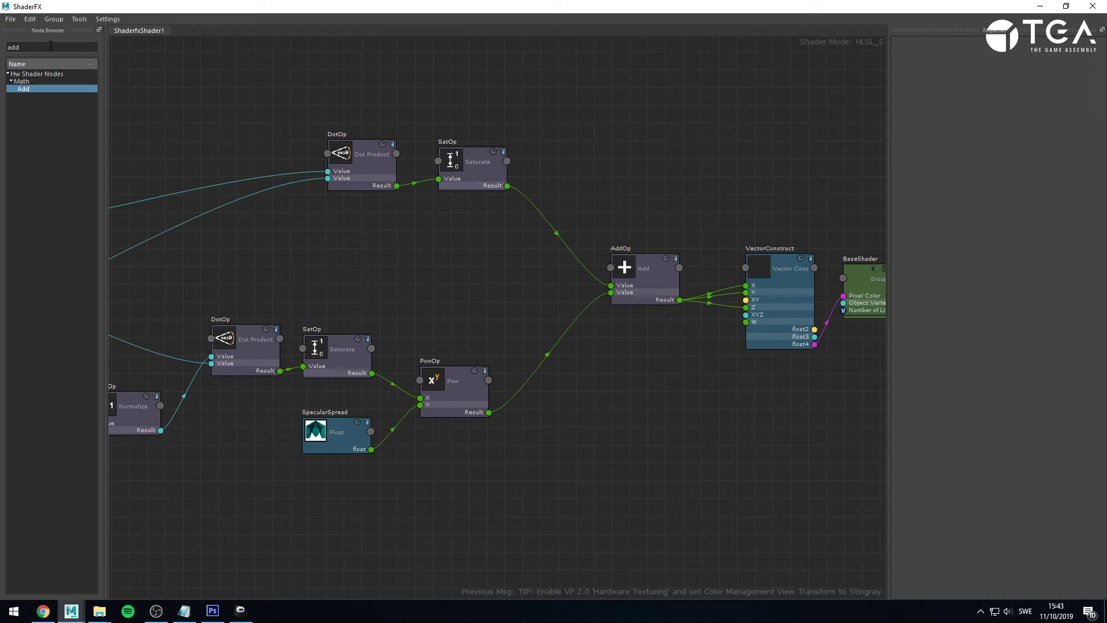
drag(50, 47, 2, 36)
text(multi)
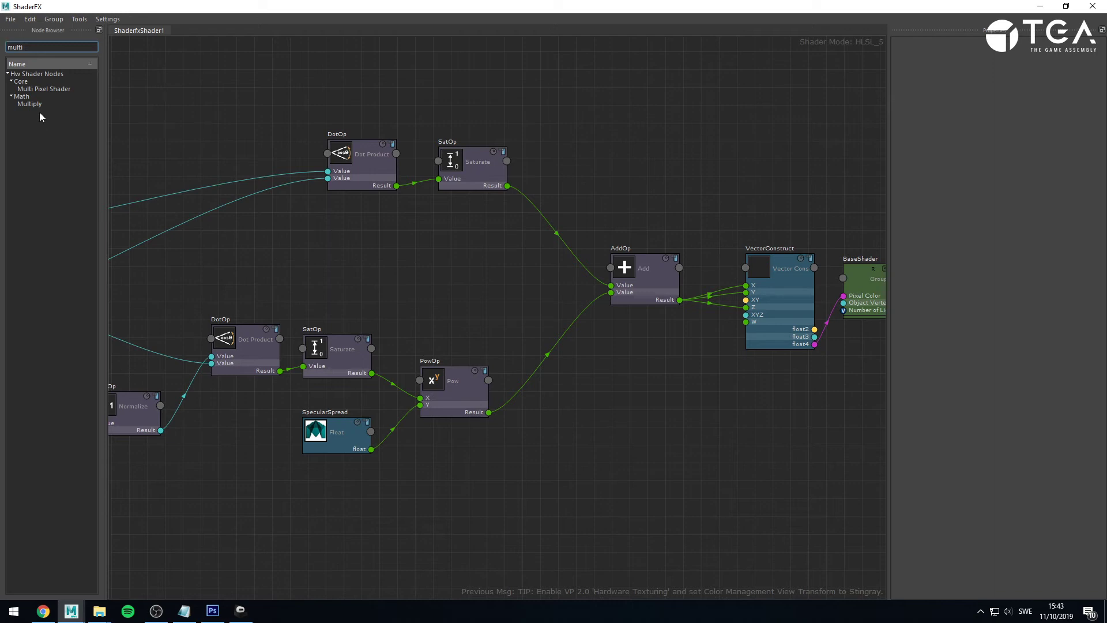
drag(32, 105, 552, 116)
drag(31, 108, 562, 372)
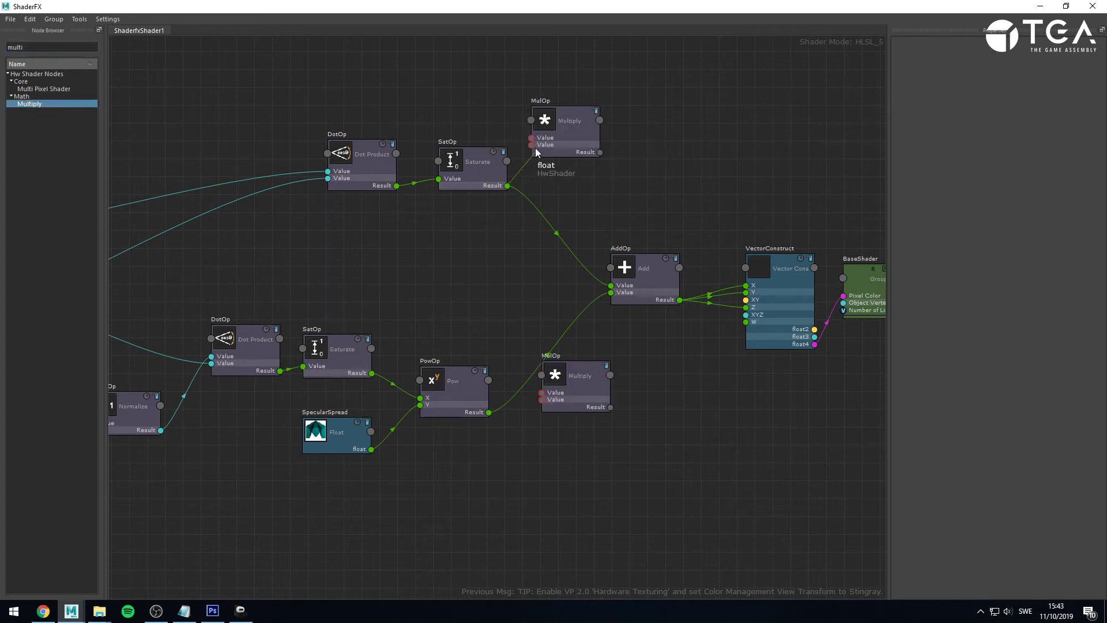
drag(536, 149, 531, 145)
drag(489, 413, 571, 420)
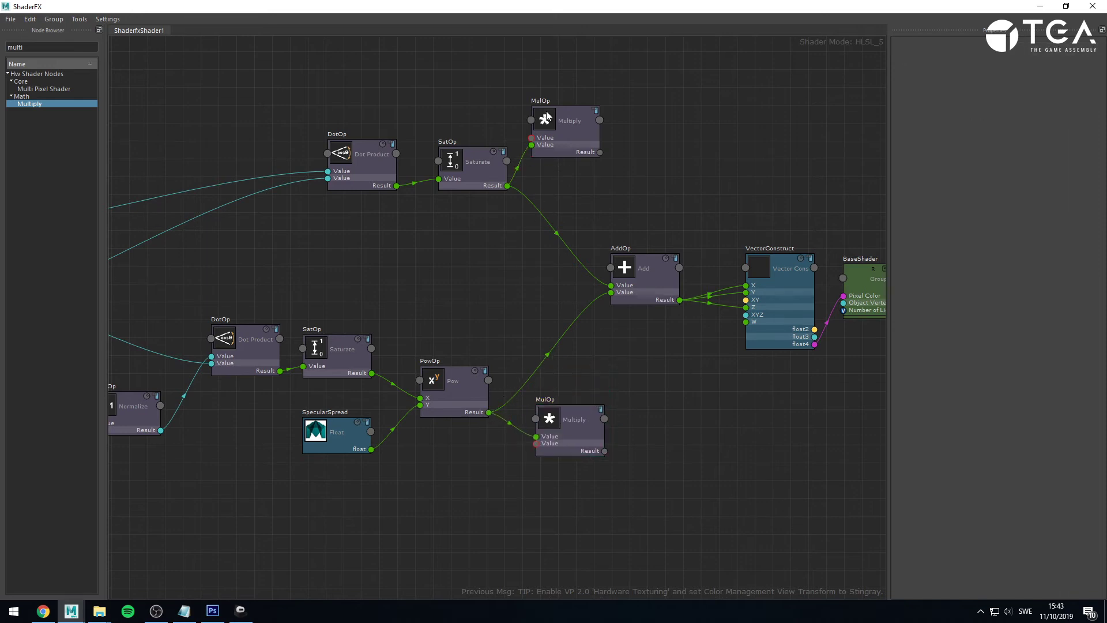
Step: Add a Color node above the diffuse branch and connect its RGB output to the diffuse Multiply's free Value input
double_click(54, 49)
text(color)
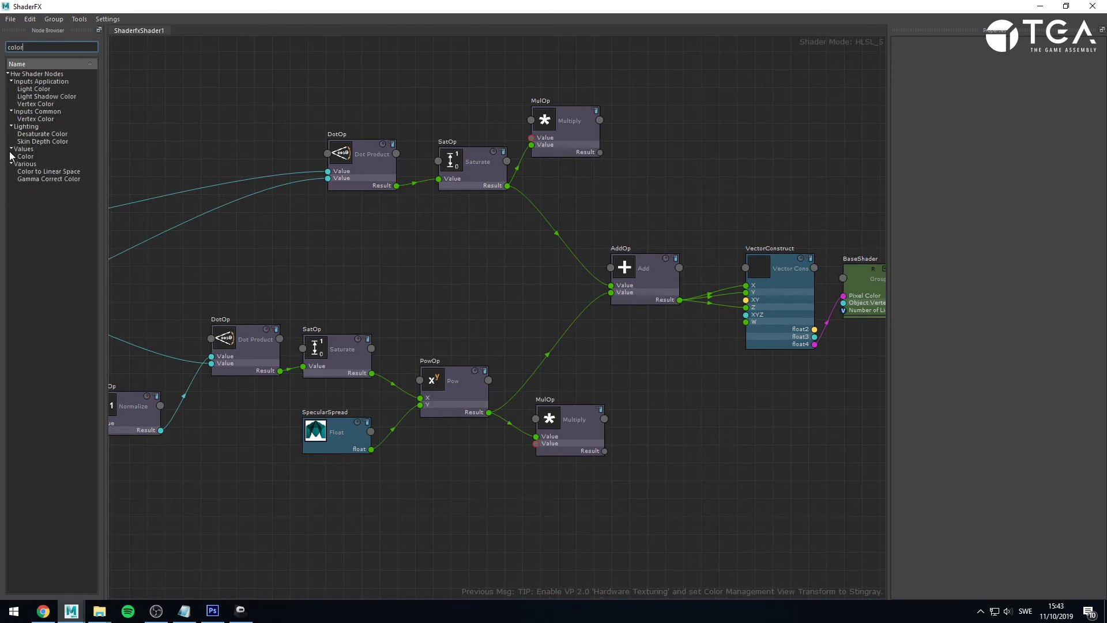
drag(12, 156, 478, 87)
middle_drag(531, 88, 551, 202)
drag(487, 224, 533, 200)
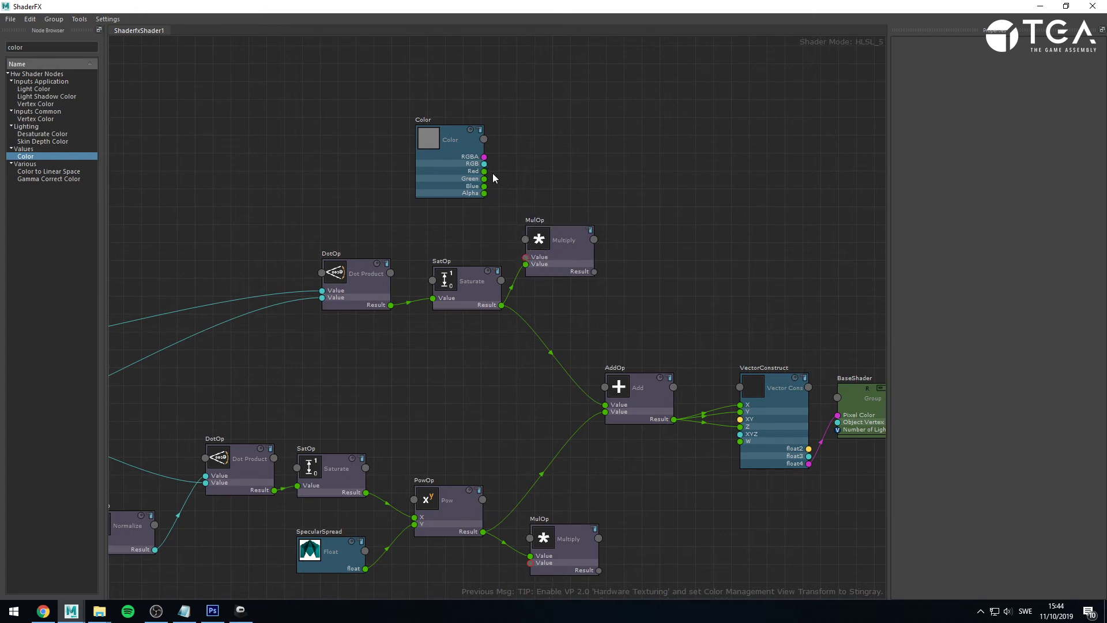
drag(484, 164, 526, 257)
Step: Duplicate the Color node, place the copy below PowOp, and connect its RGB output to the specular Multiply's free Value input
middle_drag(638, 524, 629, 313)
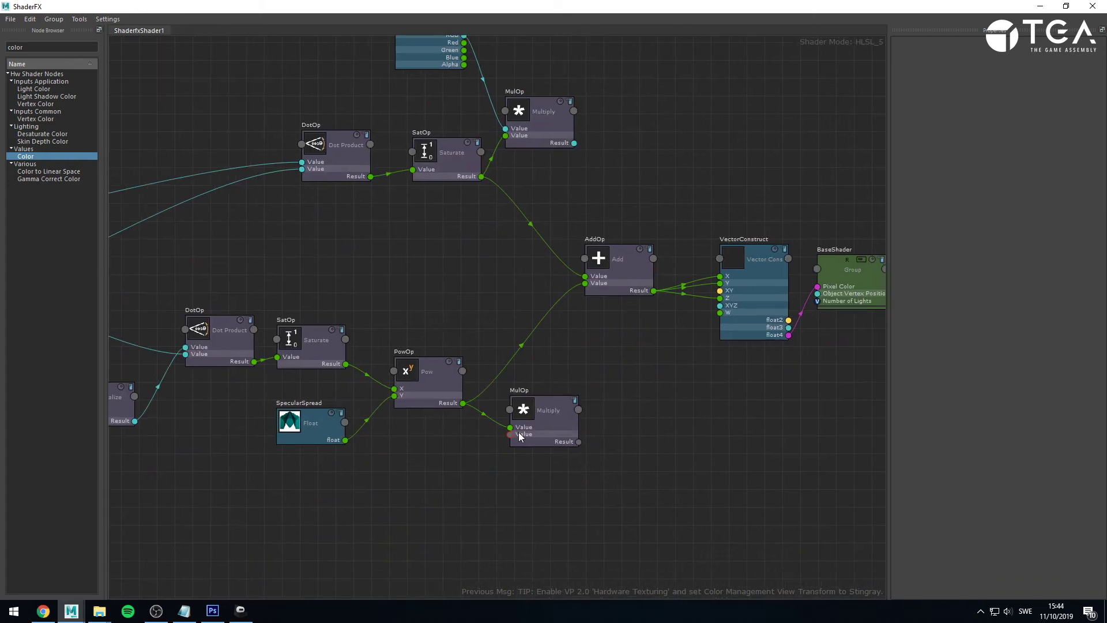
click(436, 57)
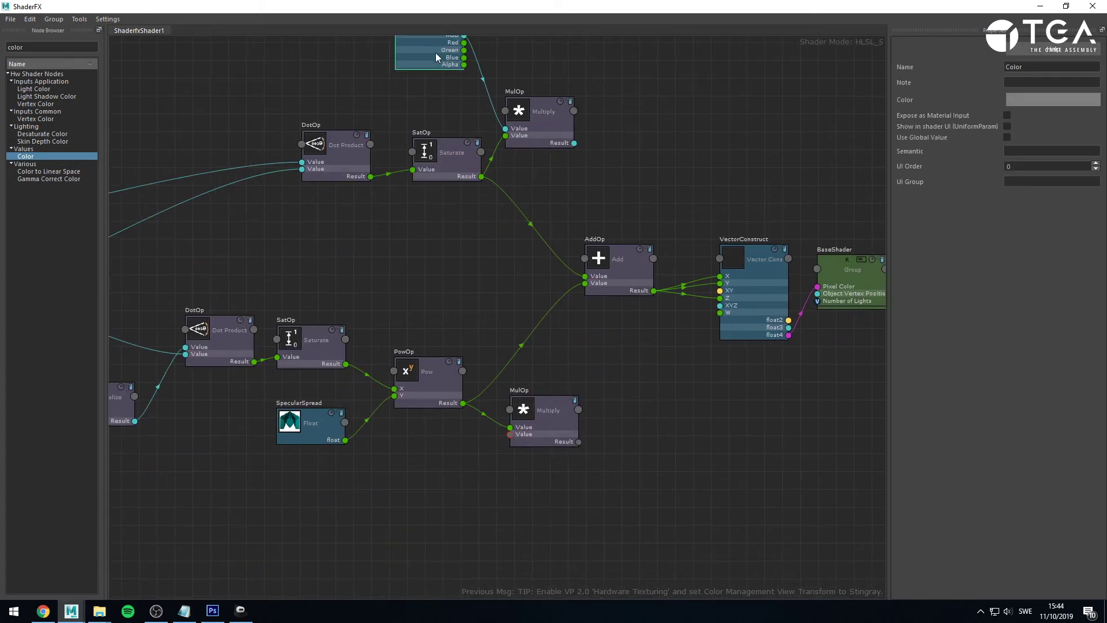
key(ctrl+v)
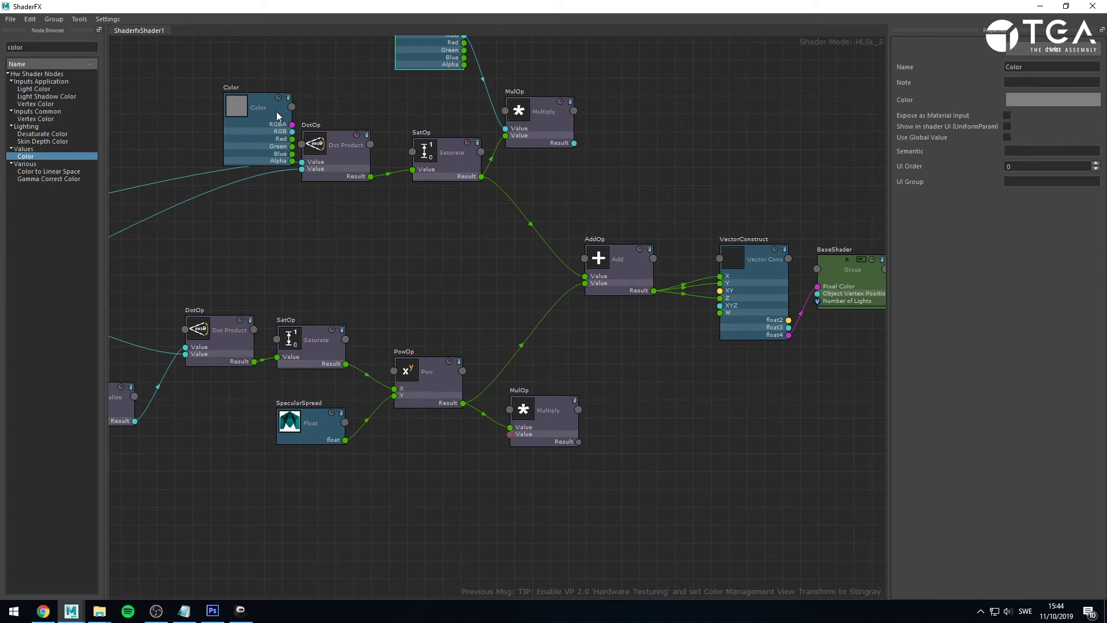
drag(277, 115, 449, 471)
click(490, 498)
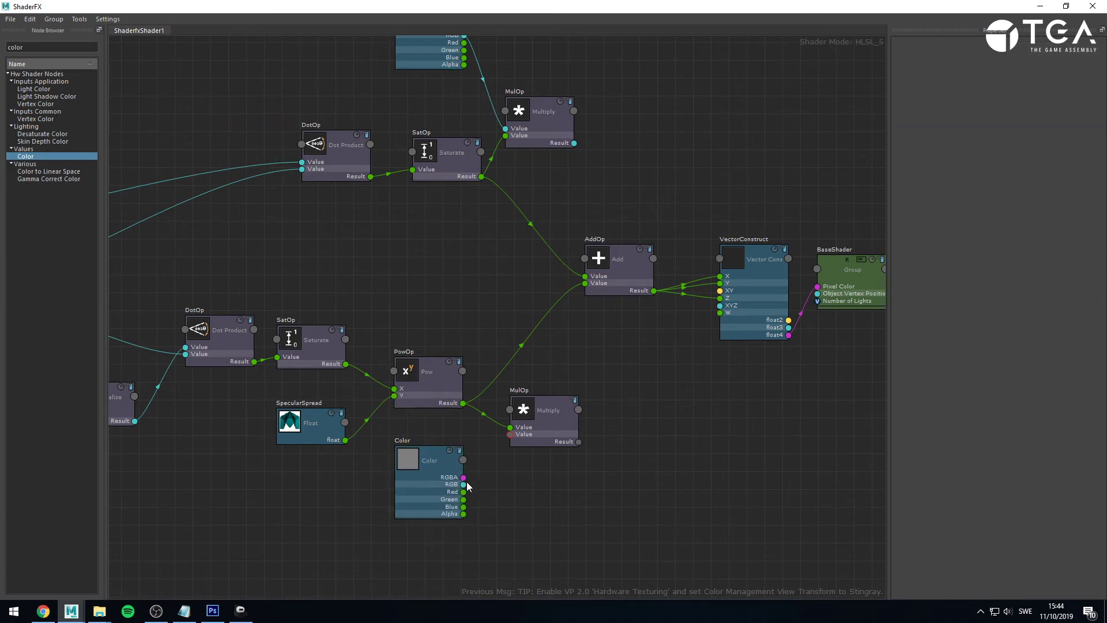
drag(510, 450, 511, 435)
scroll(511, 435, up, 3)
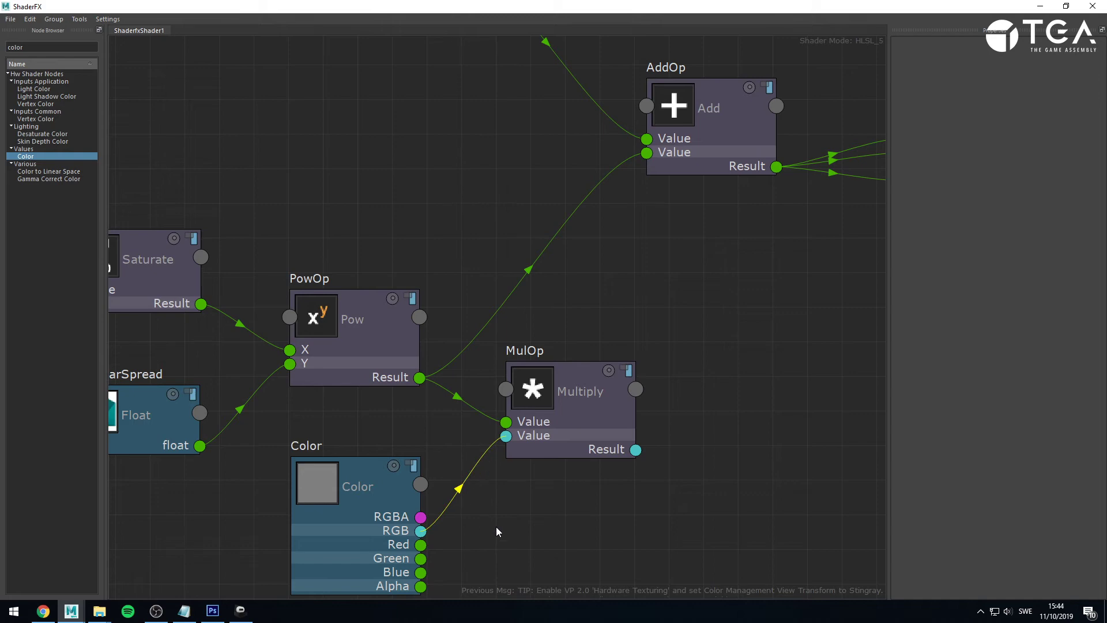
alt+middle_drag(505, 534, 533, 471)
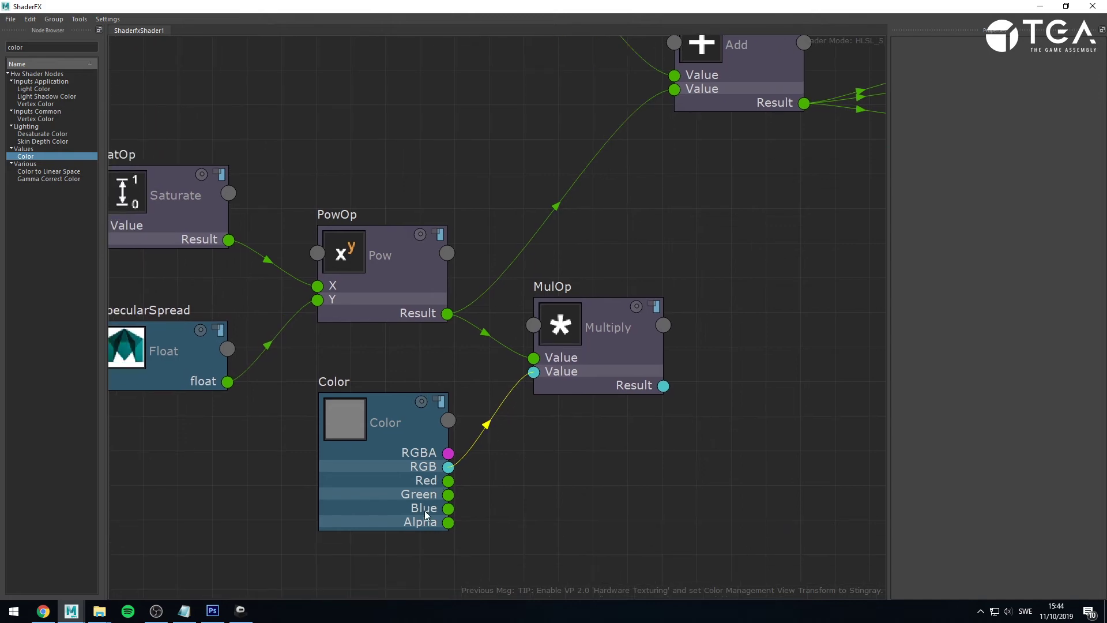
drag(605, 375, 604, 390)
click(783, 250)
Step: Add another Add node below VectorConstruct, beside the specular Multiply node
alt+middle_drag(783, 250, 625, 396)
scroll(625, 392, down, 5)
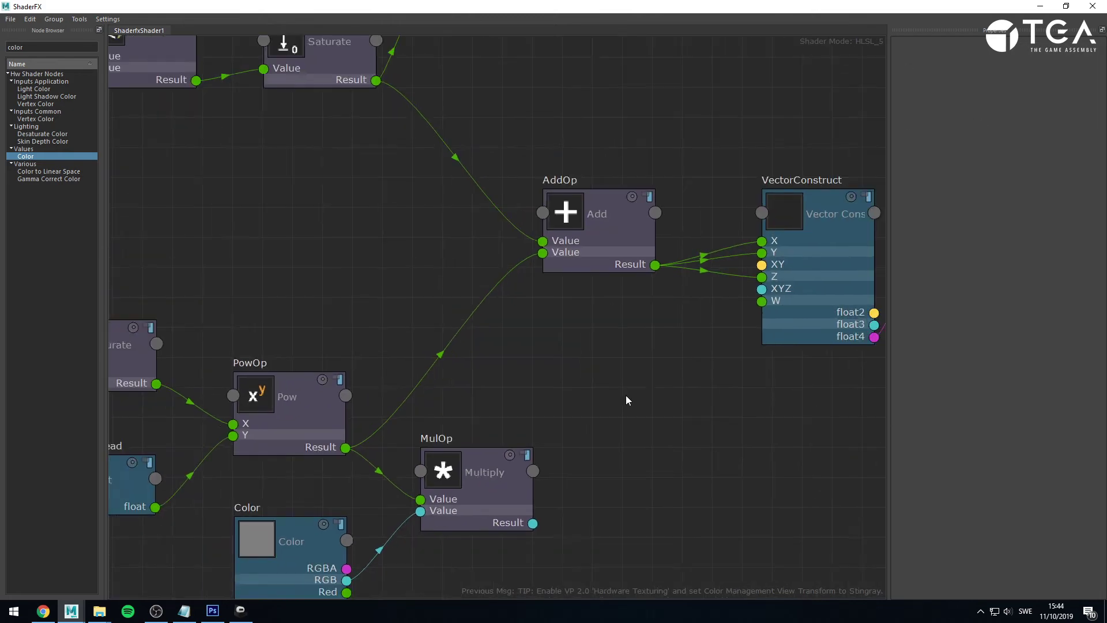
drag(46, 46, 3, 47)
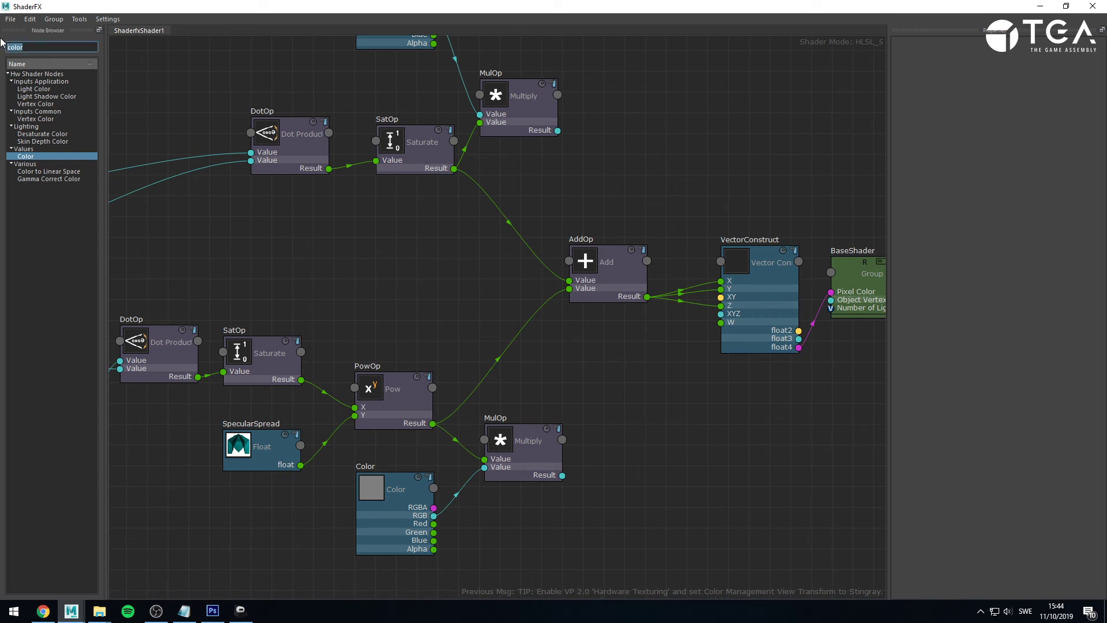
text(add)
drag(24, 91, 681, 438)
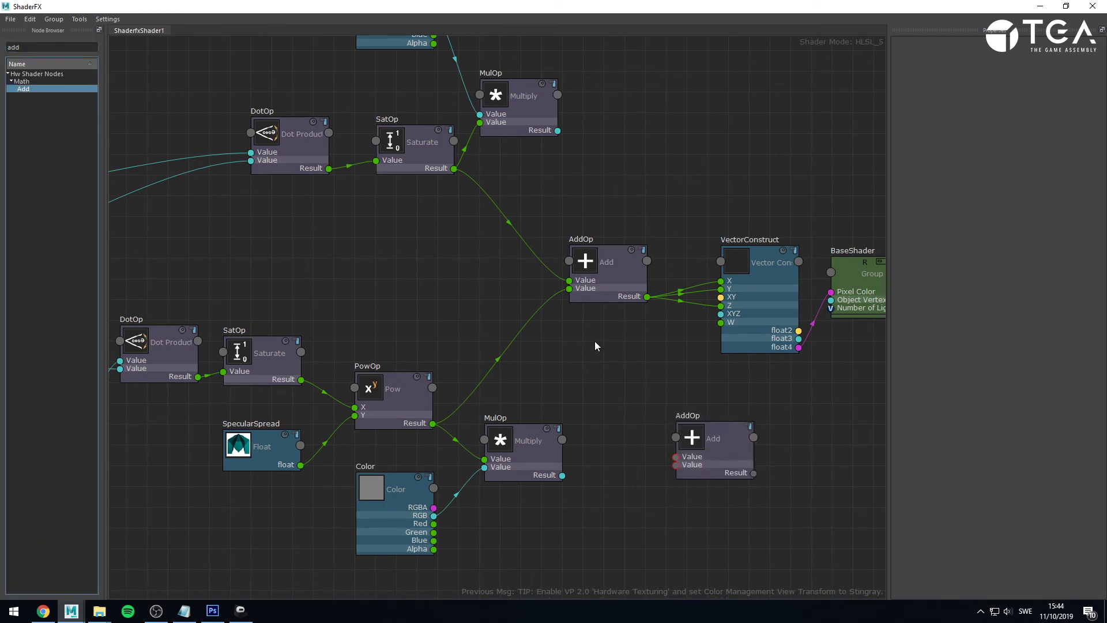
Step: Delete the links feeding the original AddOp and its links to VectorConstruct
key(Delete)
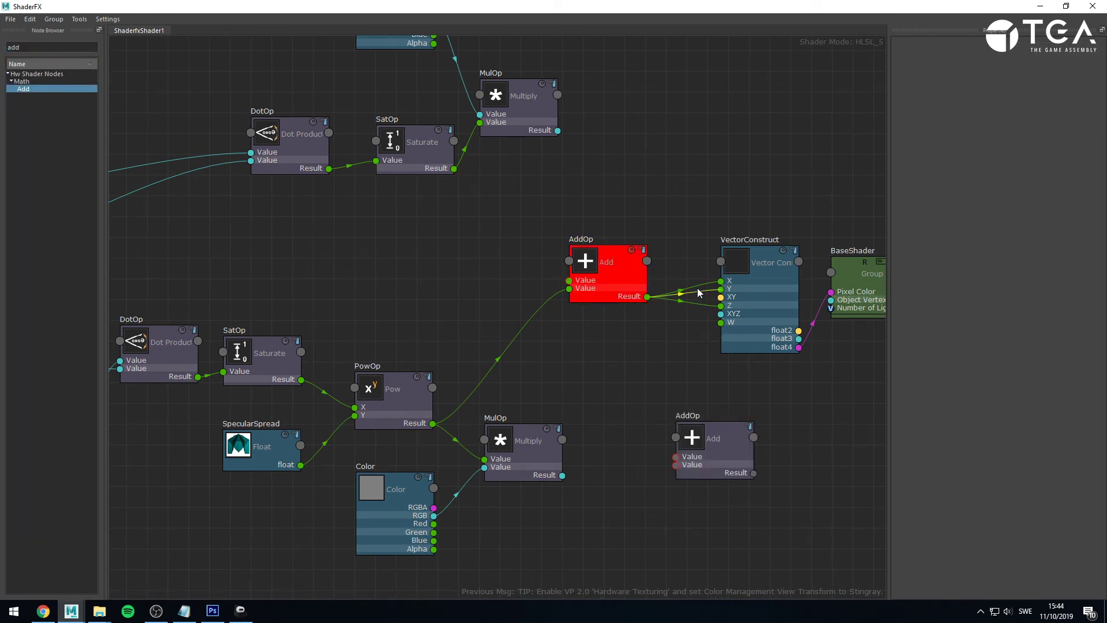
key(Delete)
click(697, 286)
key(Delete)
click(692, 302)
key(Delete)
click(556, 293)
key(Delete)
Step: Reconnect PowOp's Result to the original AddOp's second Value input, and undo the recent link edits
drag(432, 423, 569, 288)
click(540, 310)
key(ctrl+z)
key(ctrl+z)
key(ctrl+z)
key(ctrl+z)
key(ctrl+z)
key(ctrl+z)
key(ctrl+z)
key(ctrl+z)
key(ctrl+z)
Step: Delete the original AddOp's remaining links to VectorConstruct and its incoming link from PowOp
click(676, 297)
key(Delete)
click(683, 303)
key(Delete)
scroll(654, 293, up, 2)
drag(684, 262, 674, 288)
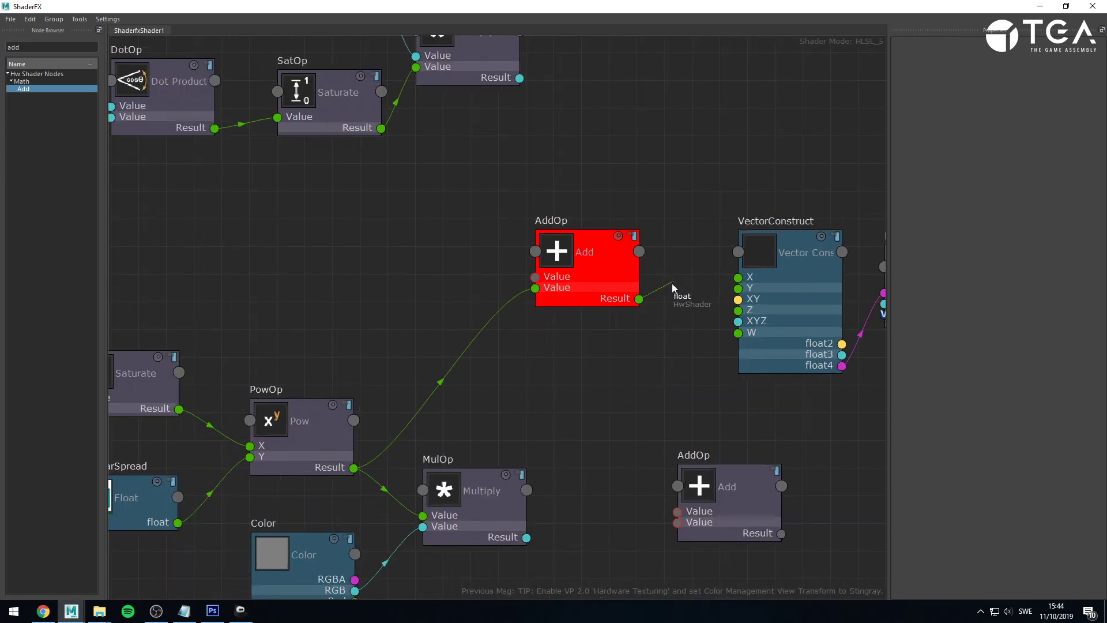
click(494, 314)
key(Delete)
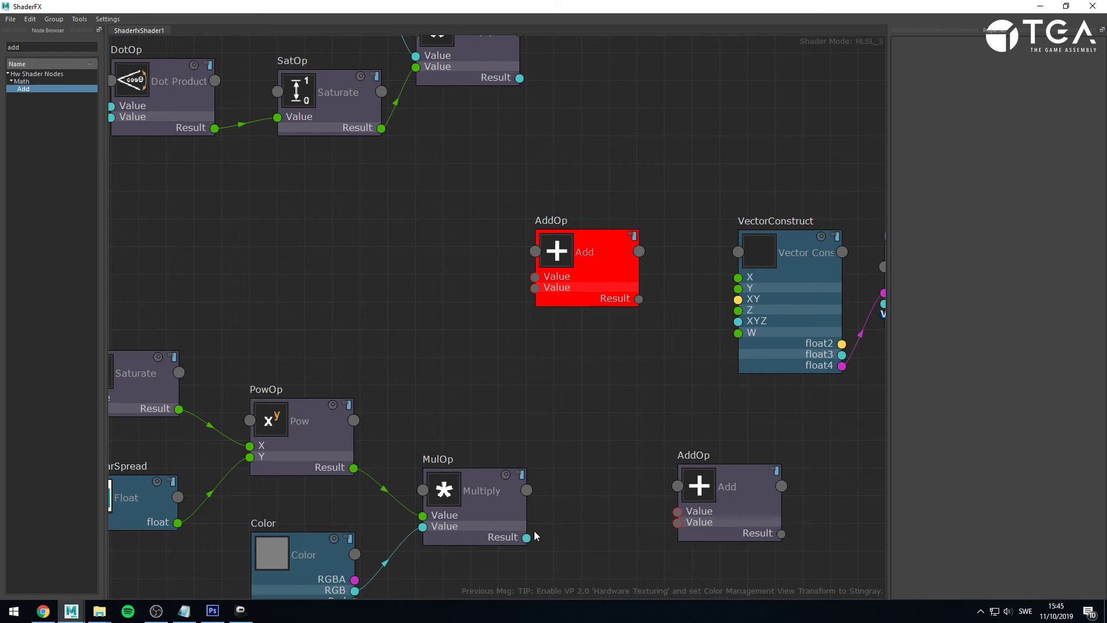
Step: Connect both Multiply results to the original AddOp's Value inputs, and AddOp's Result to VectorConstruct's XYZ input
drag(526, 538, 537, 290)
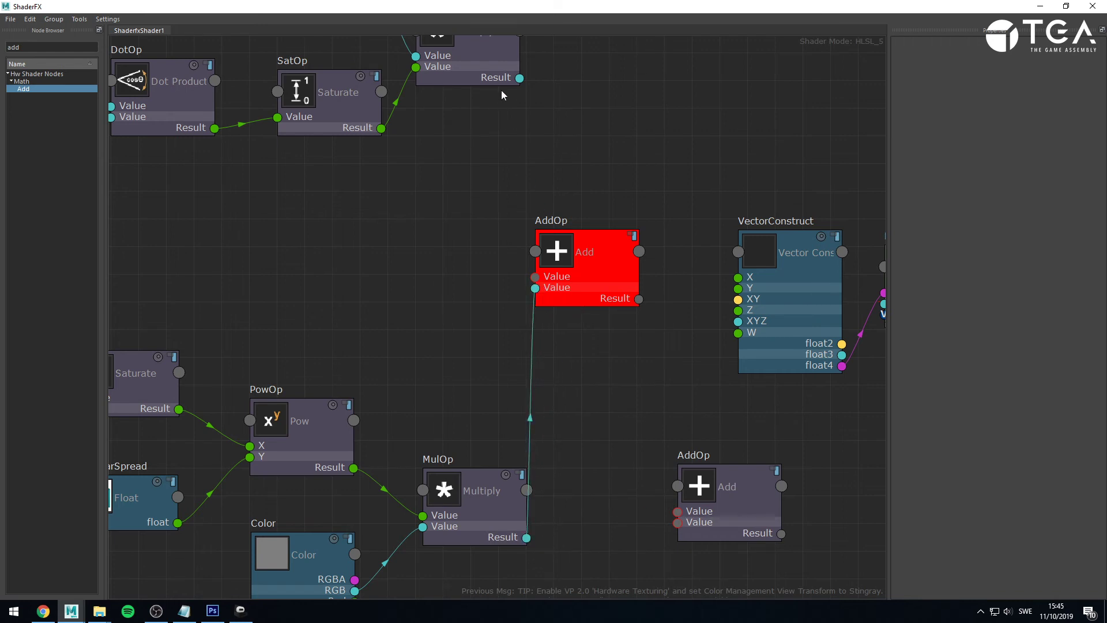
drag(519, 77, 535, 277)
drag(639, 299, 738, 320)
scroll(612, 396, down, 3)
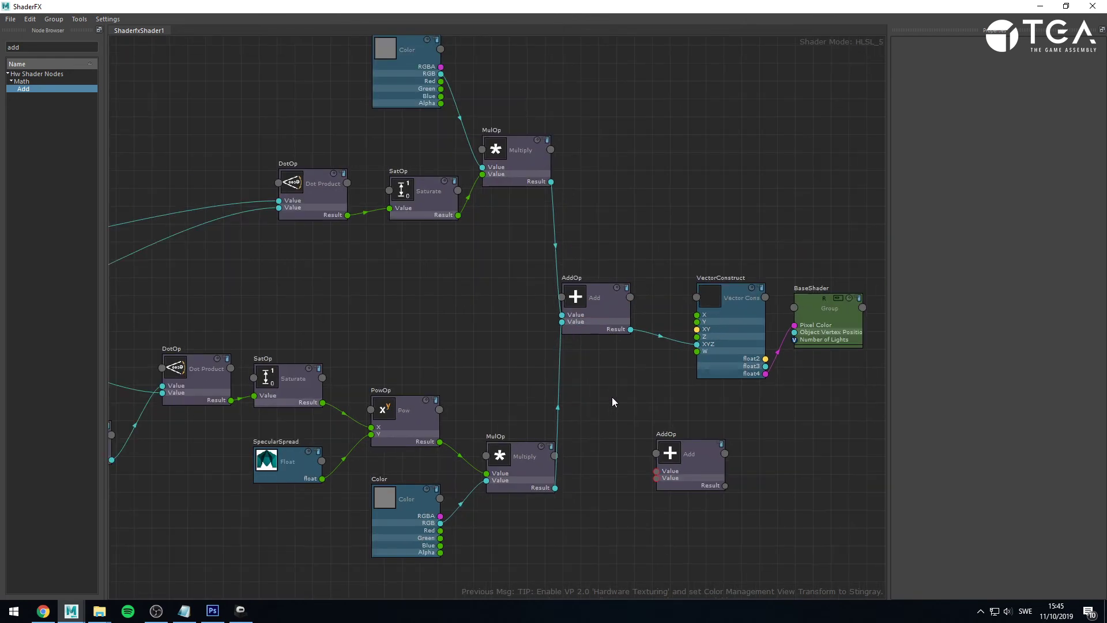
Step: Move the connected AddOp node closer to VectorConstruct and delete the unconnected AddOp node
drag(605, 303, 643, 313)
click(680, 442)
key(Delete)
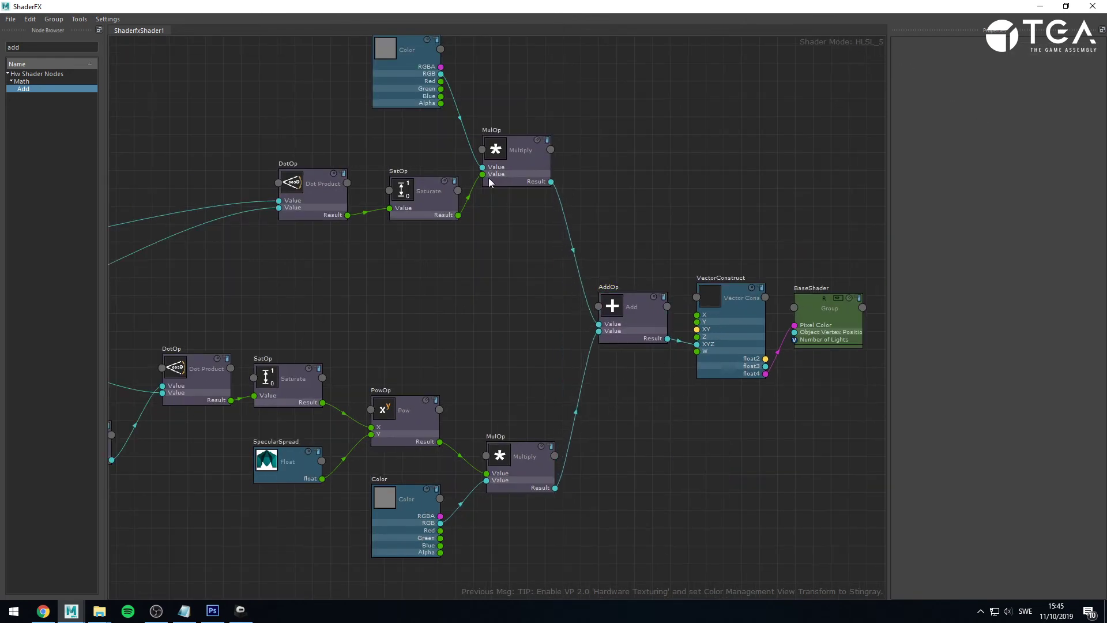
Step: Expose the diffuse Color node as a material input, and rename the specular Color node SpecularColor and expose it as well
click(373, 85)
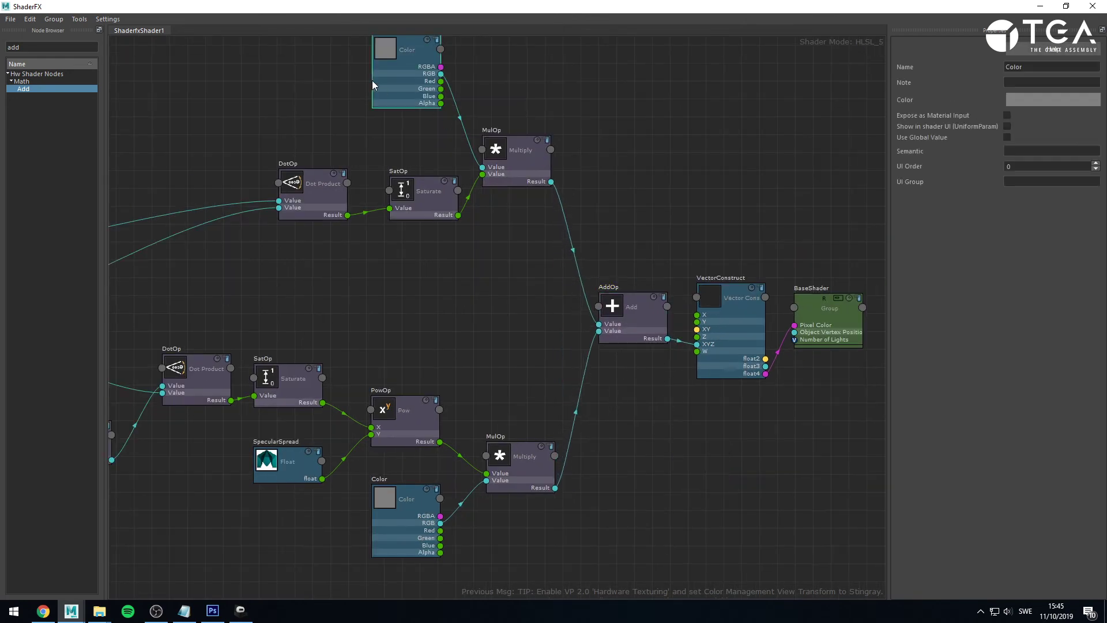
click(1010, 124)
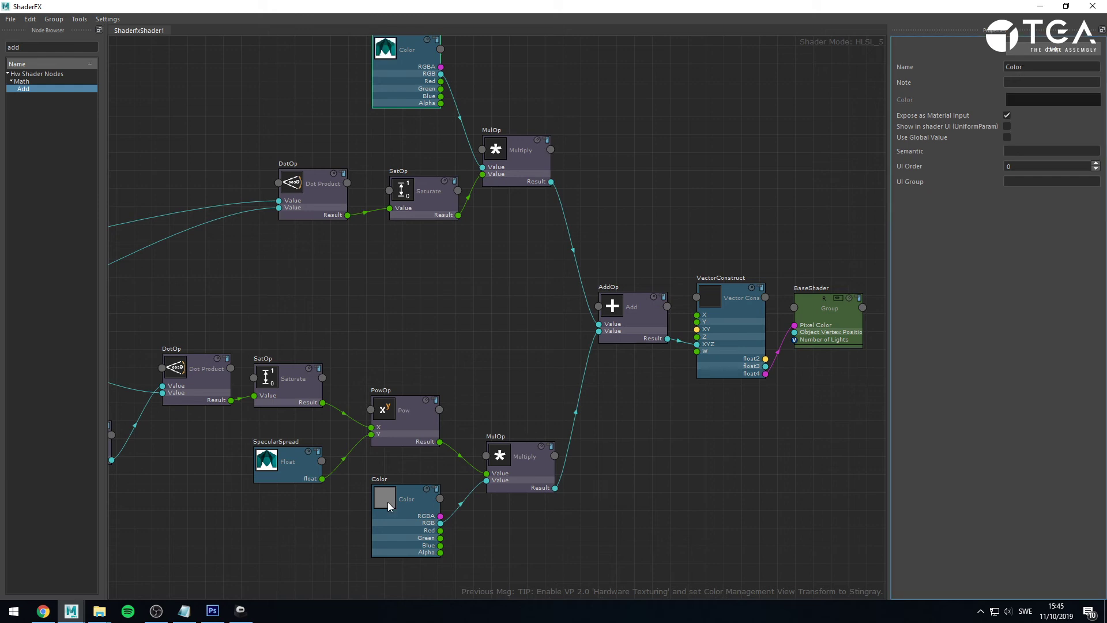
click(386, 505)
click(1024, 66)
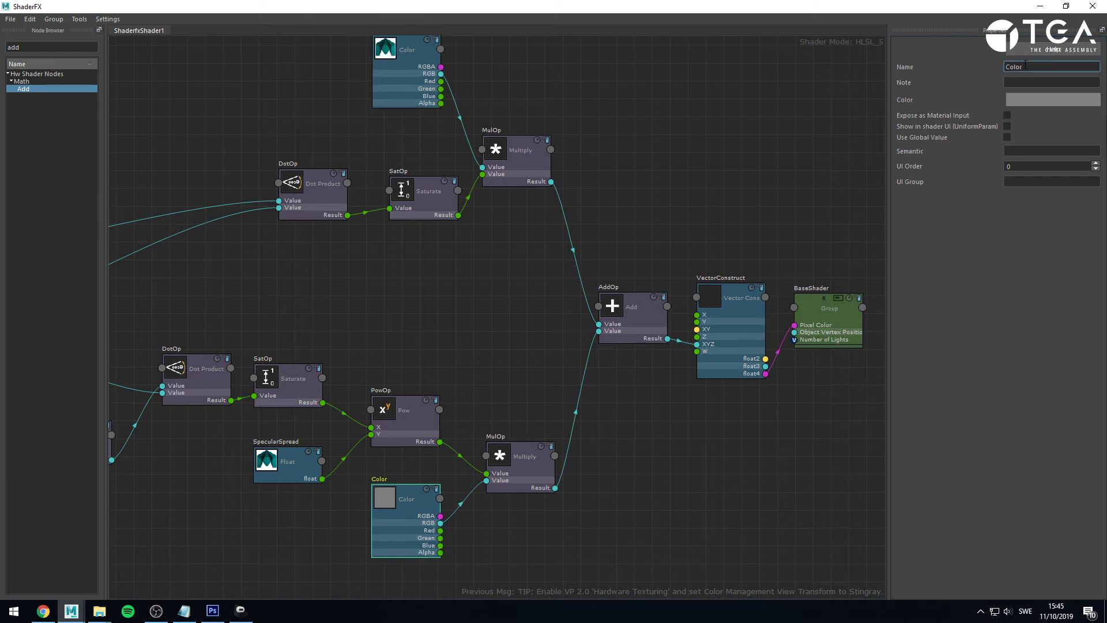
text(Specular)
key(Return)
click(735, 119)
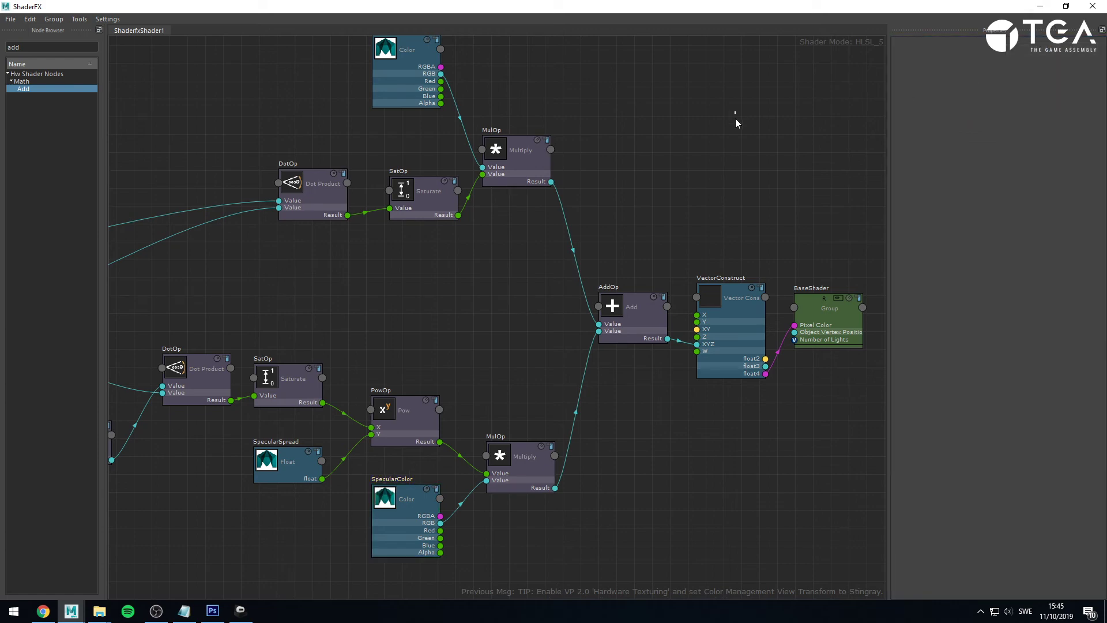
key(a)
Step: Minimize the ShaderFX window and set the shader's Color attribute to red
click(1040, 6)
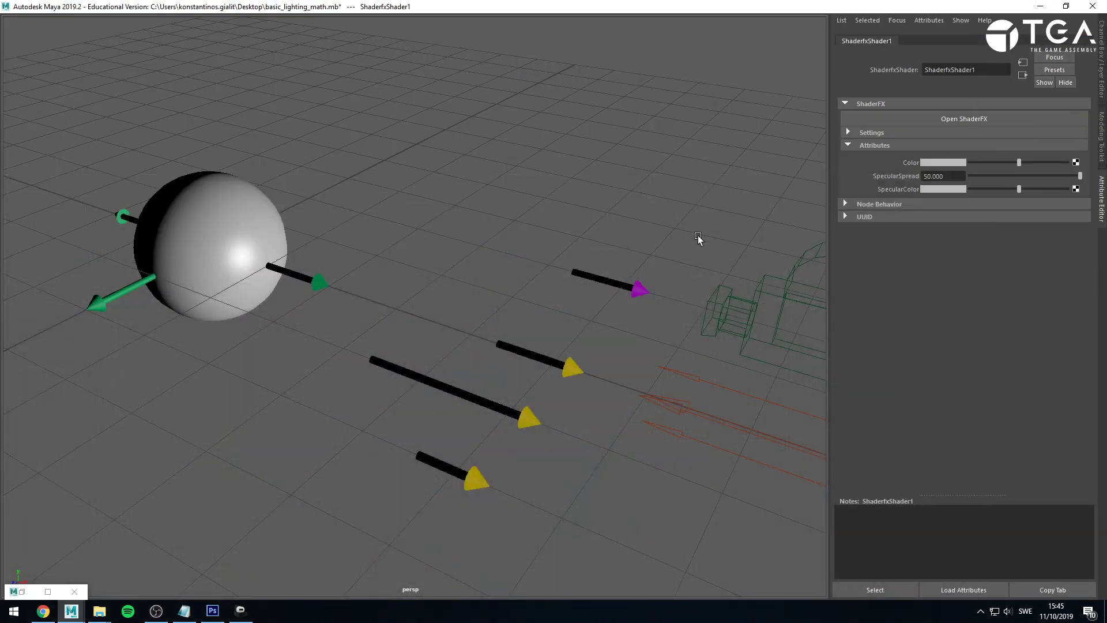
click(944, 164)
click(903, 136)
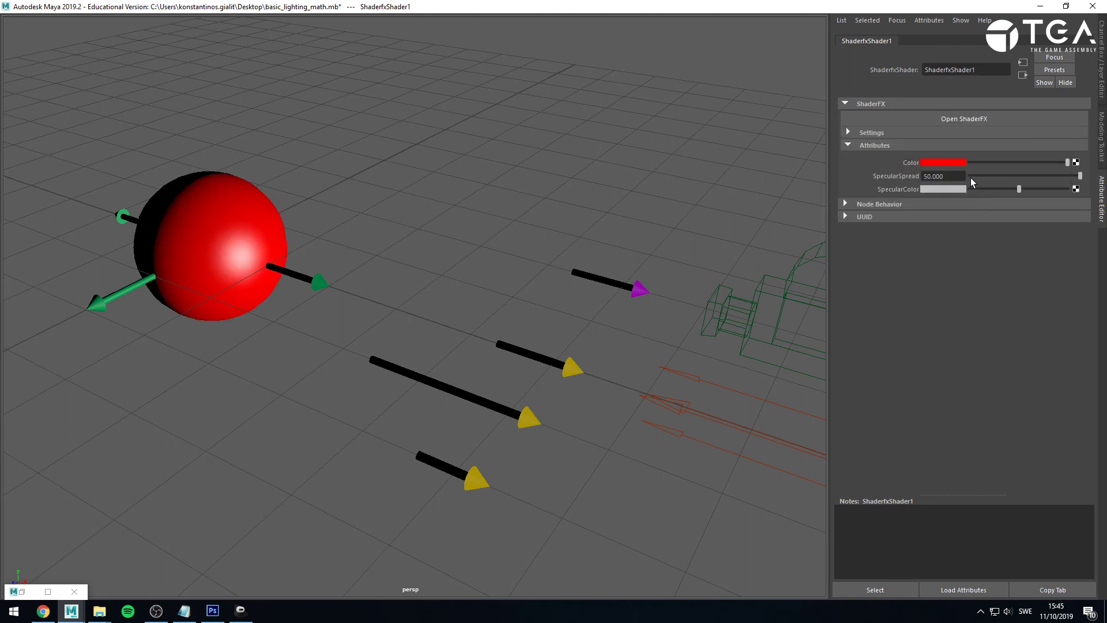
Step: Try a slightly brighter gray and yellow for the shader's SpecularColor, and settle on white
mouse_move(1023, 190)
mouse_down()
mouse_move(1066, 196)
mouse_move(977, 188)
mouse_move(1061, 185)
mouse_move(982, 192)
mouse_move(1024, 190)
mouse_up()
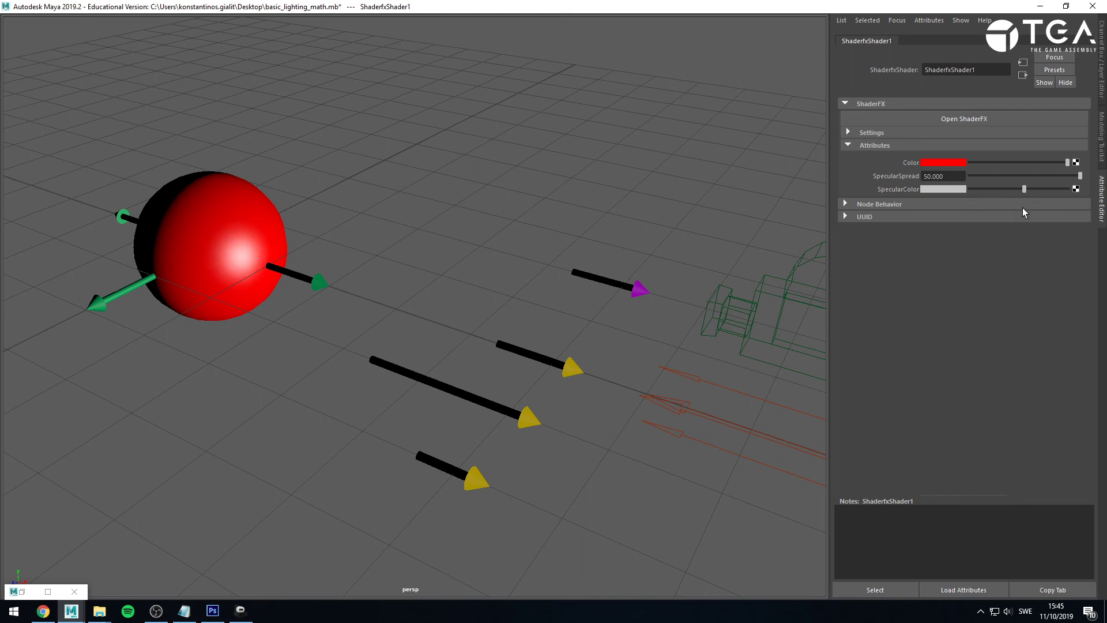
click(940, 190)
click(908, 167)
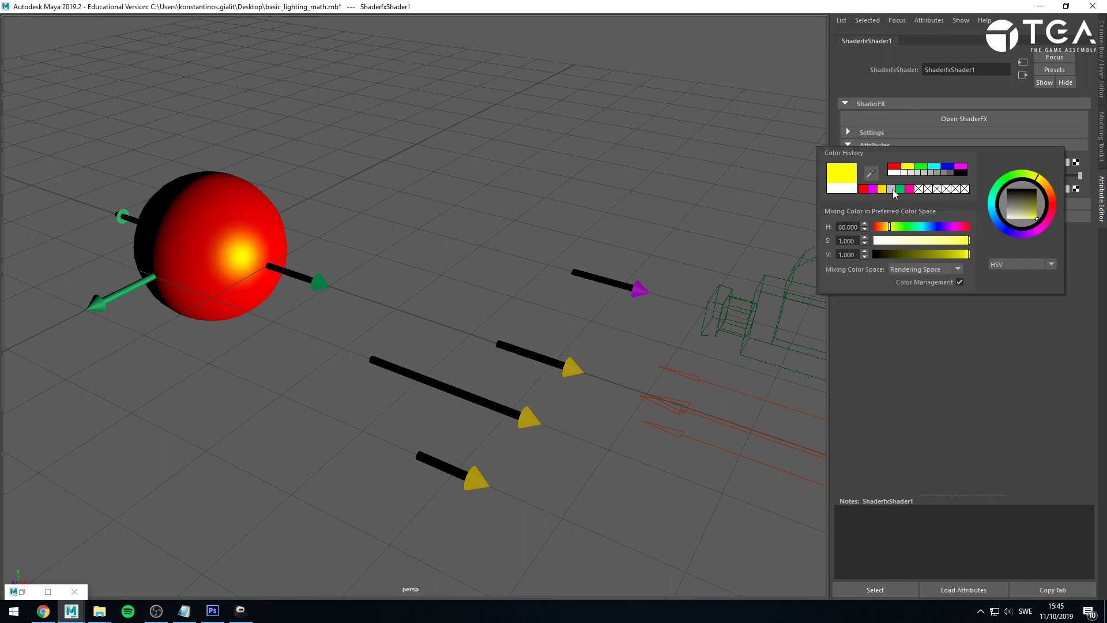
click(898, 174)
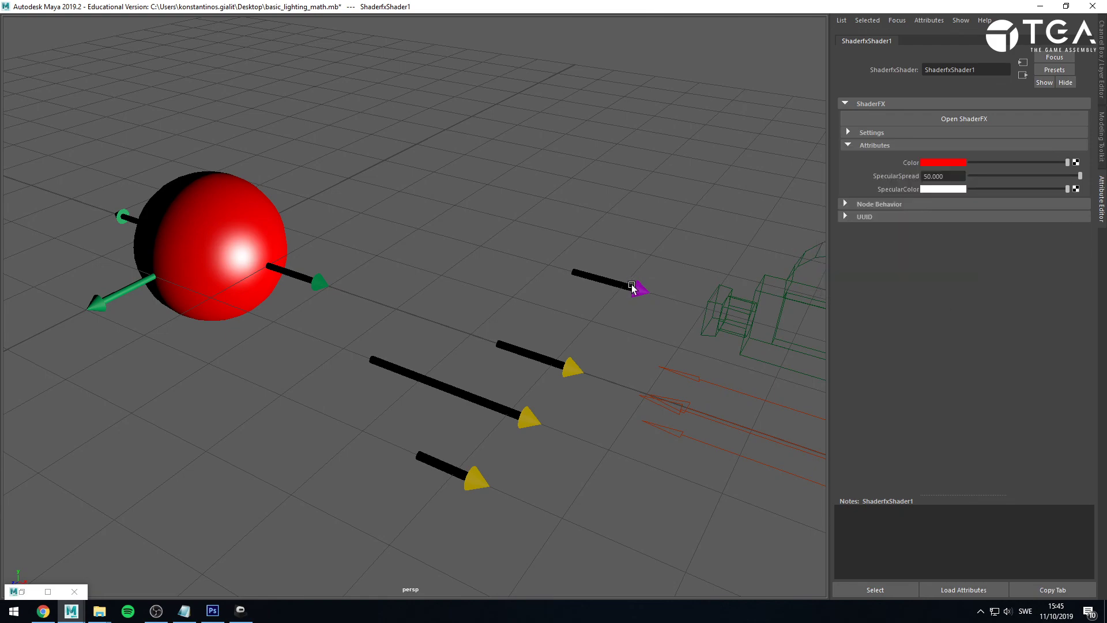
Step: Set the shader's SpecularSpread to 500 to test a tighter highlight on the sphere
alt+drag(631, 286, 309, 230)
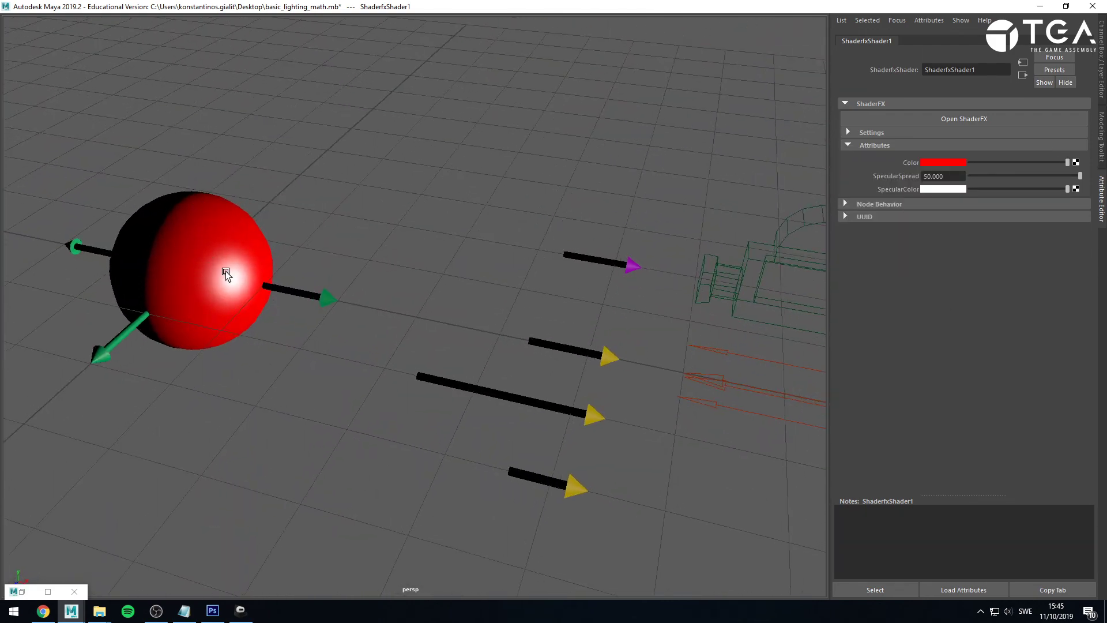
drag(949, 176, 864, 164)
text(500)
key(Return)
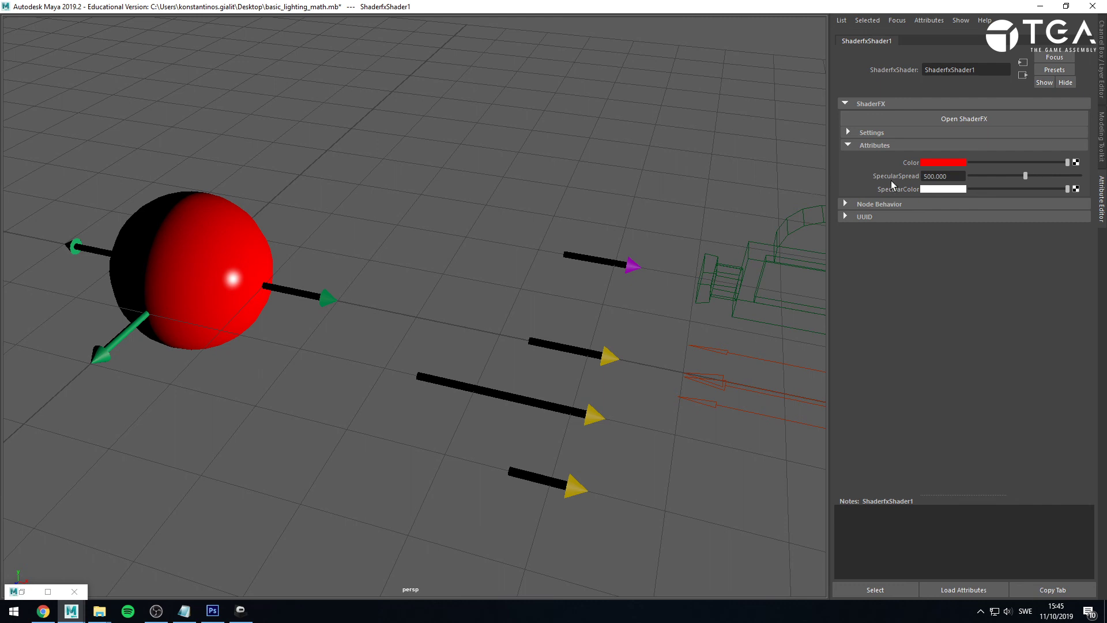
Step: Set the shader's SpecularSpread to 10 for a broader highlight on the sphere
drag(946, 176, 756, 164)
text(10)
key(Return)
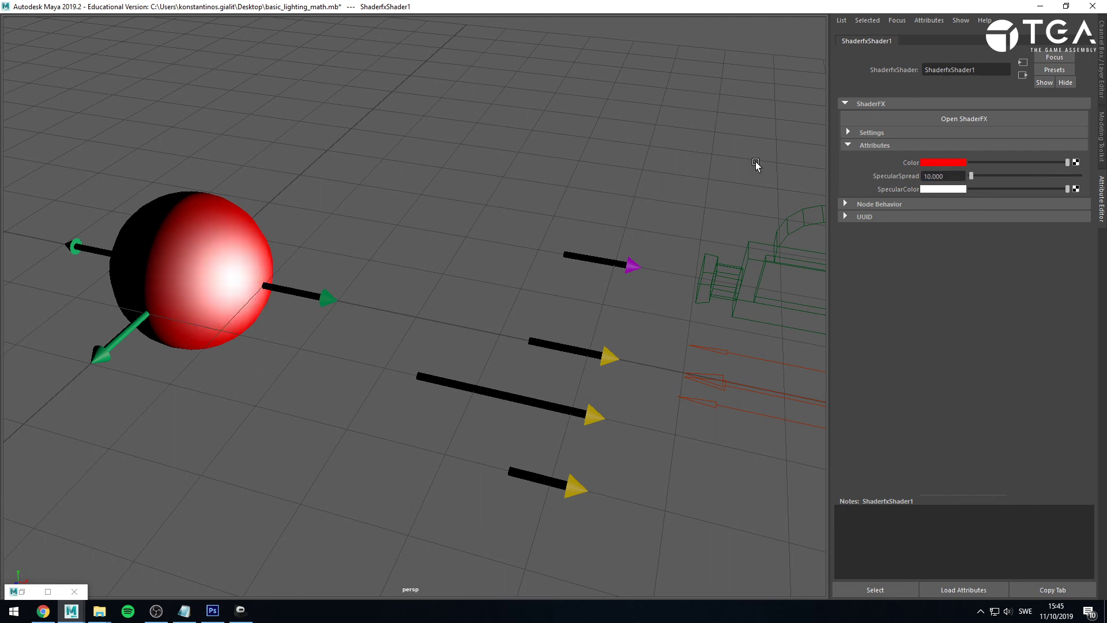